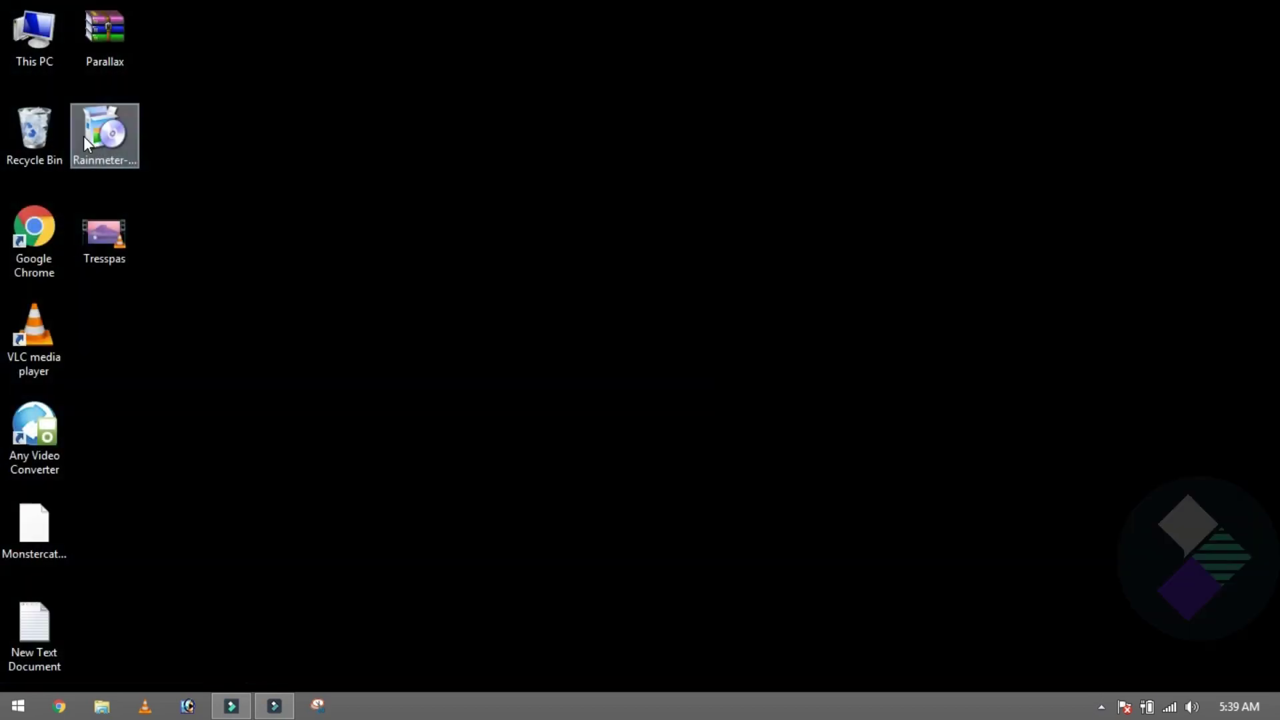
# Select the Rainmeter-4.2 installer file on the plain desktop.
pyautogui.click(85, 139)
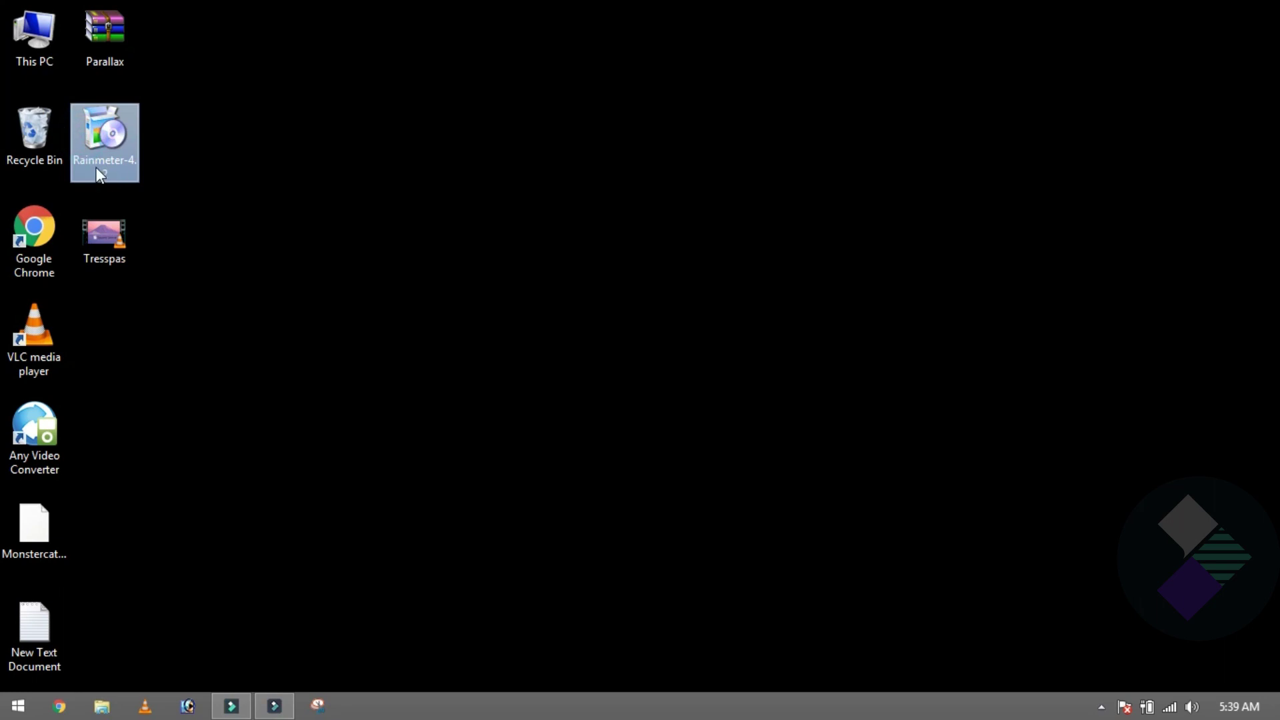
# Run a Standard Rainmeter installation to Program Files, finishing with 'Run Rainmeter' unchecked.
pyautogui.click(52, 543)
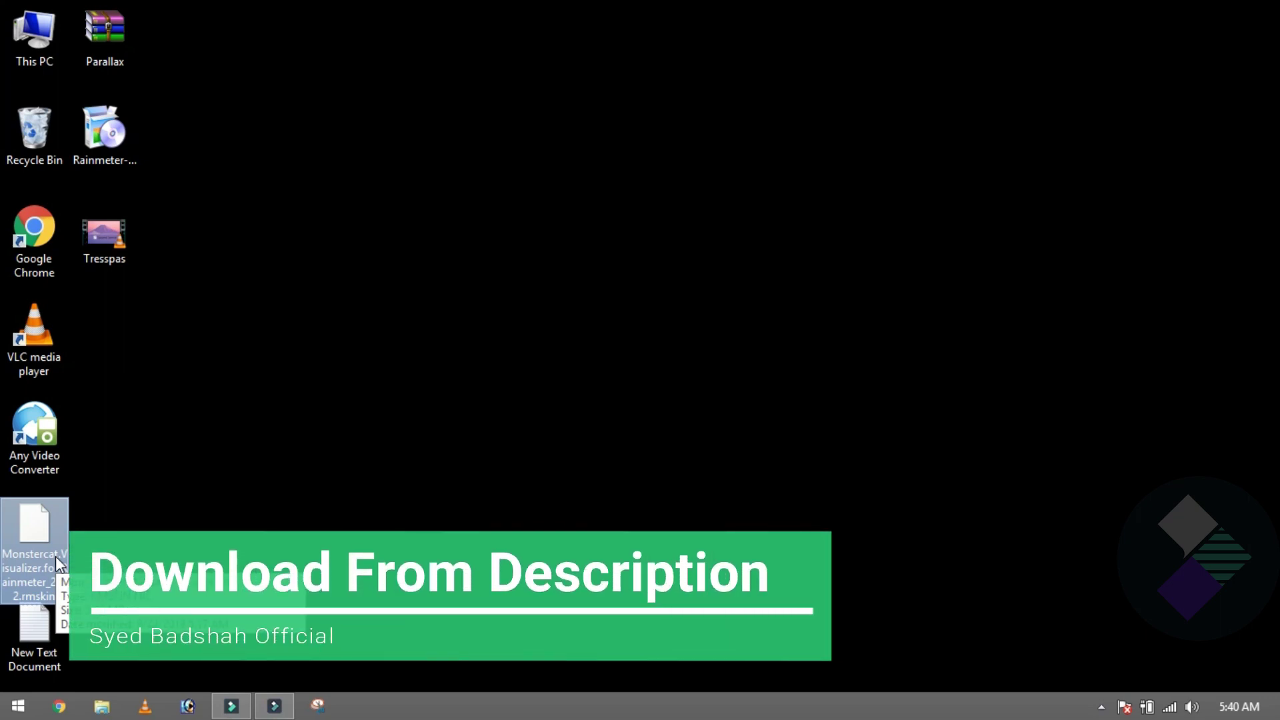
pyautogui.doubleClick(92, 143)
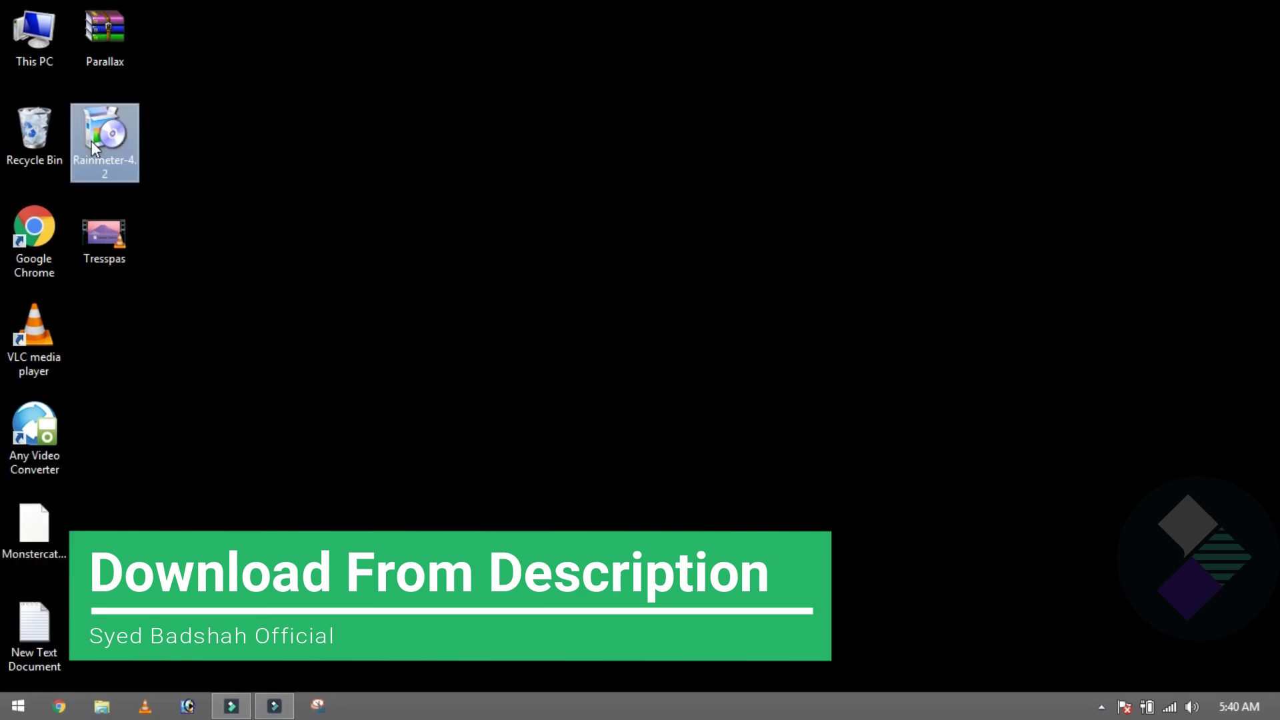
pyautogui.click(629, 400)
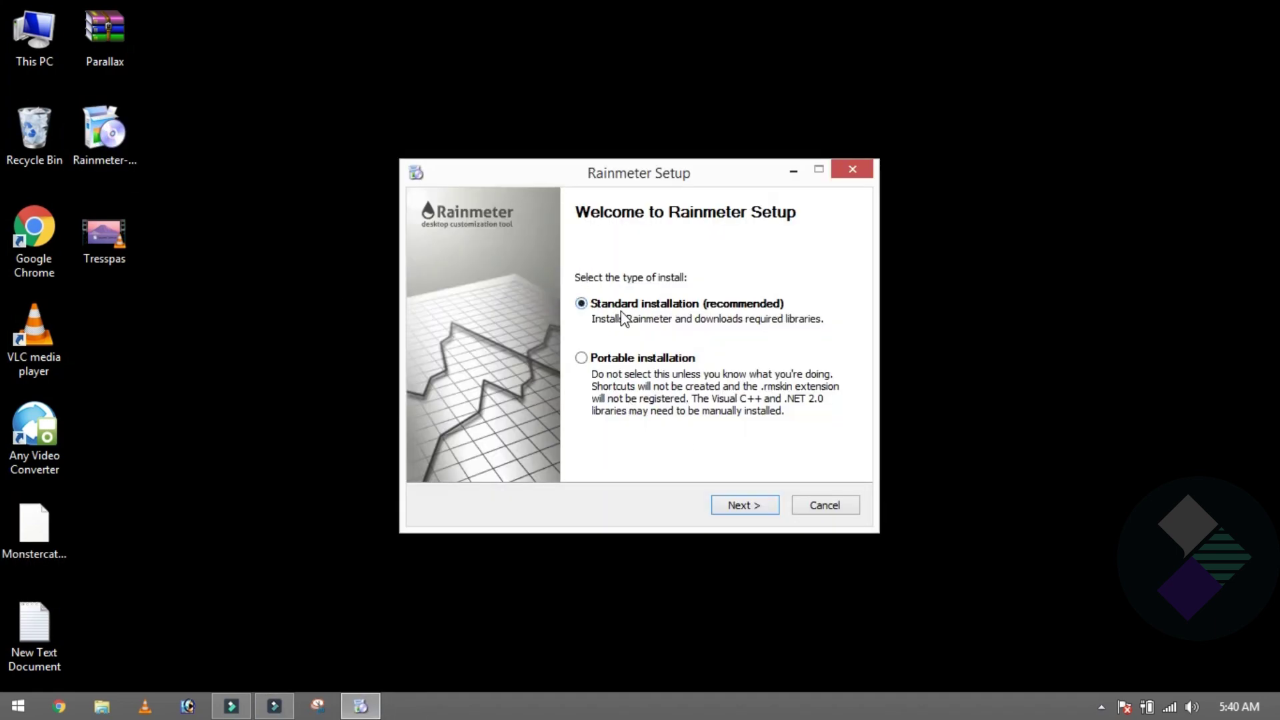
pyautogui.click(750, 510)
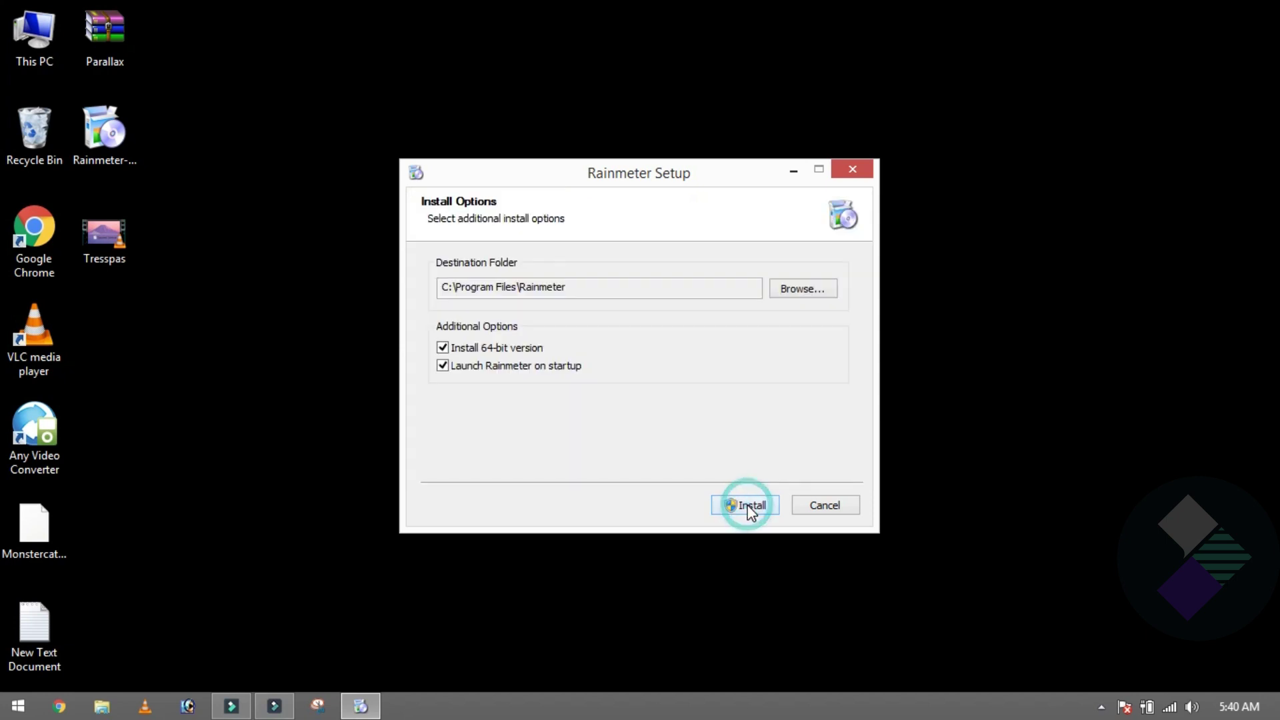
pyautogui.click(751, 508)
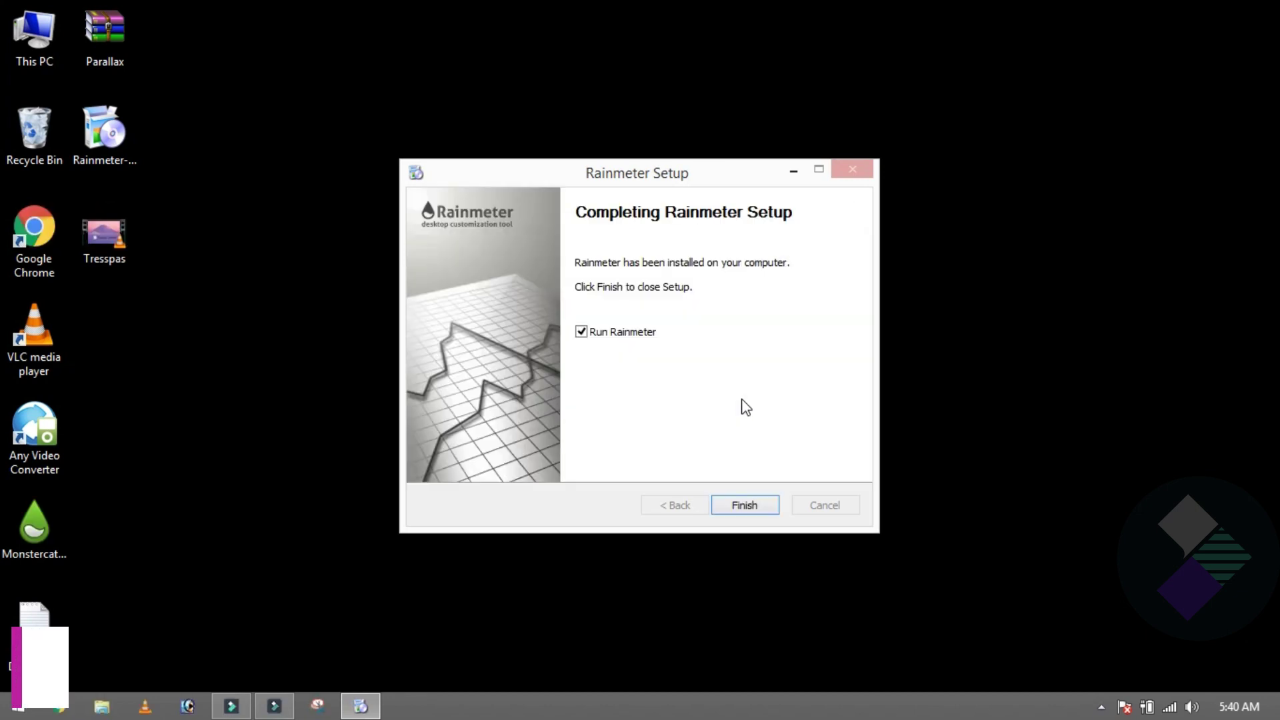
pyautogui.click(583, 332)
pyautogui.click(741, 504)
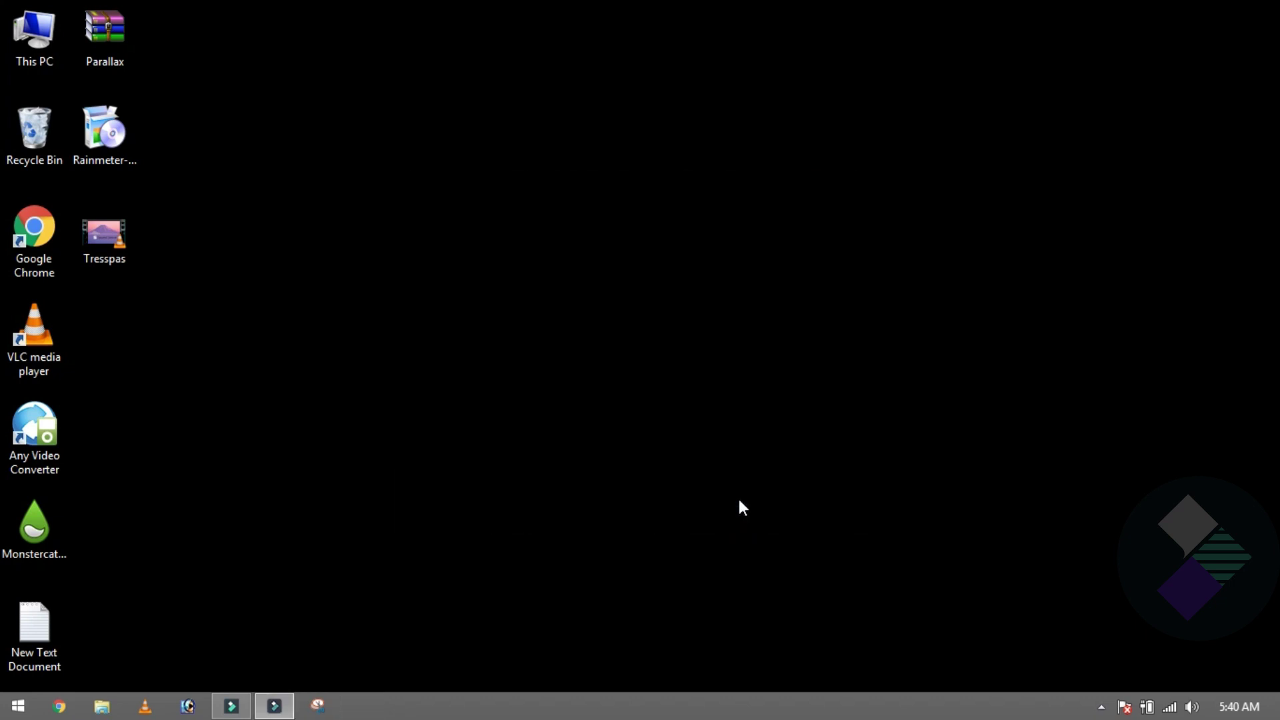
# Refresh the desktop and open the Monstercat Visualizer .rmskin package.
pyautogui.rightClick(499, 325)
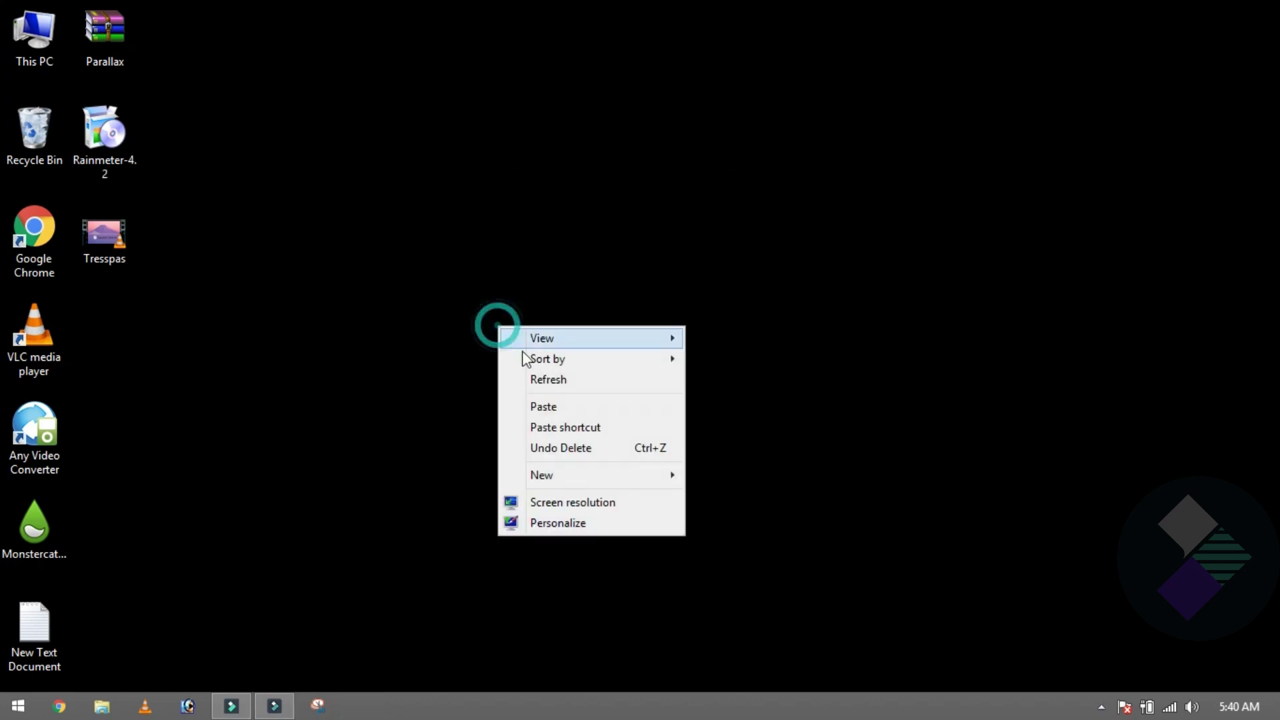
pyautogui.click(542, 382)
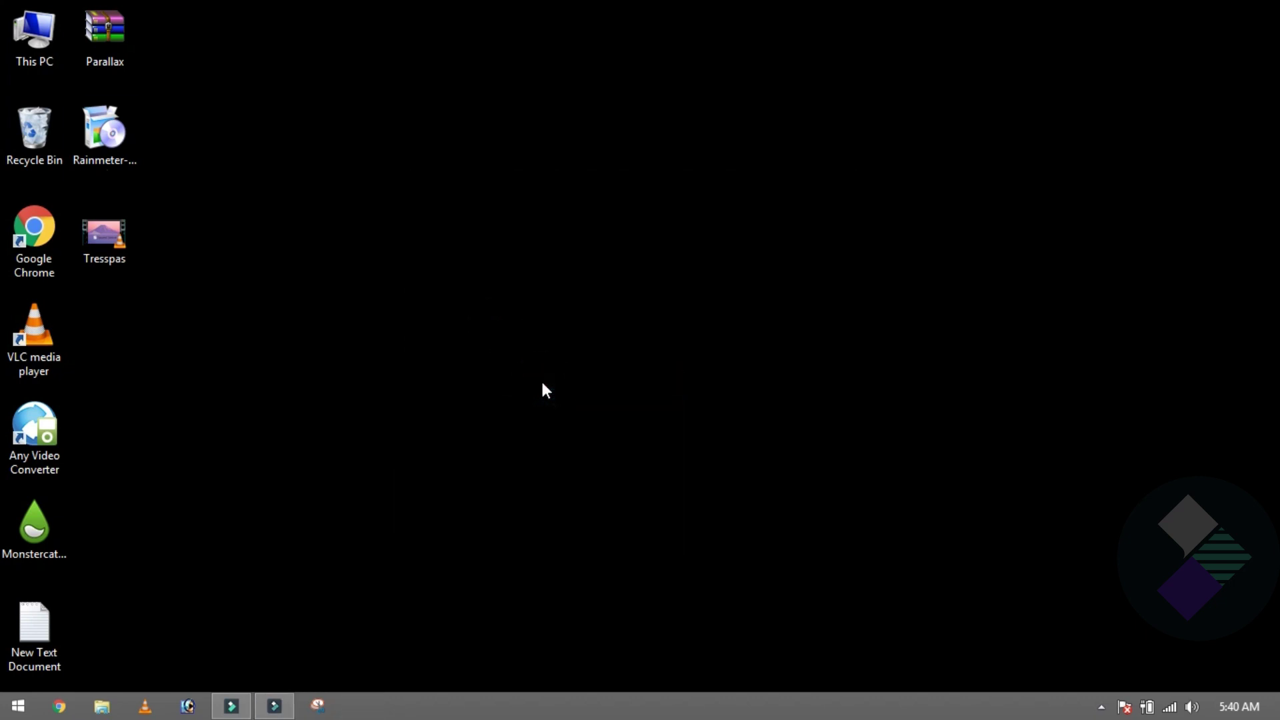
pyautogui.click(62, 524)
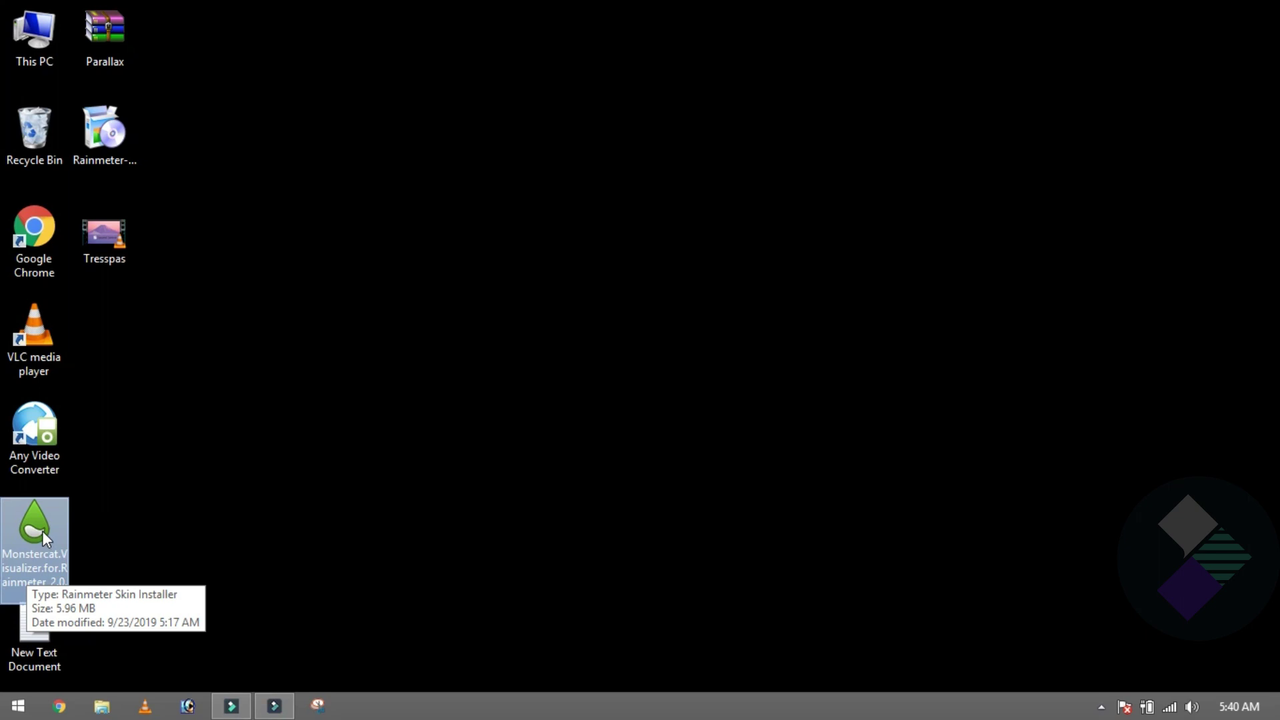
pyautogui.doubleClick(42, 531)
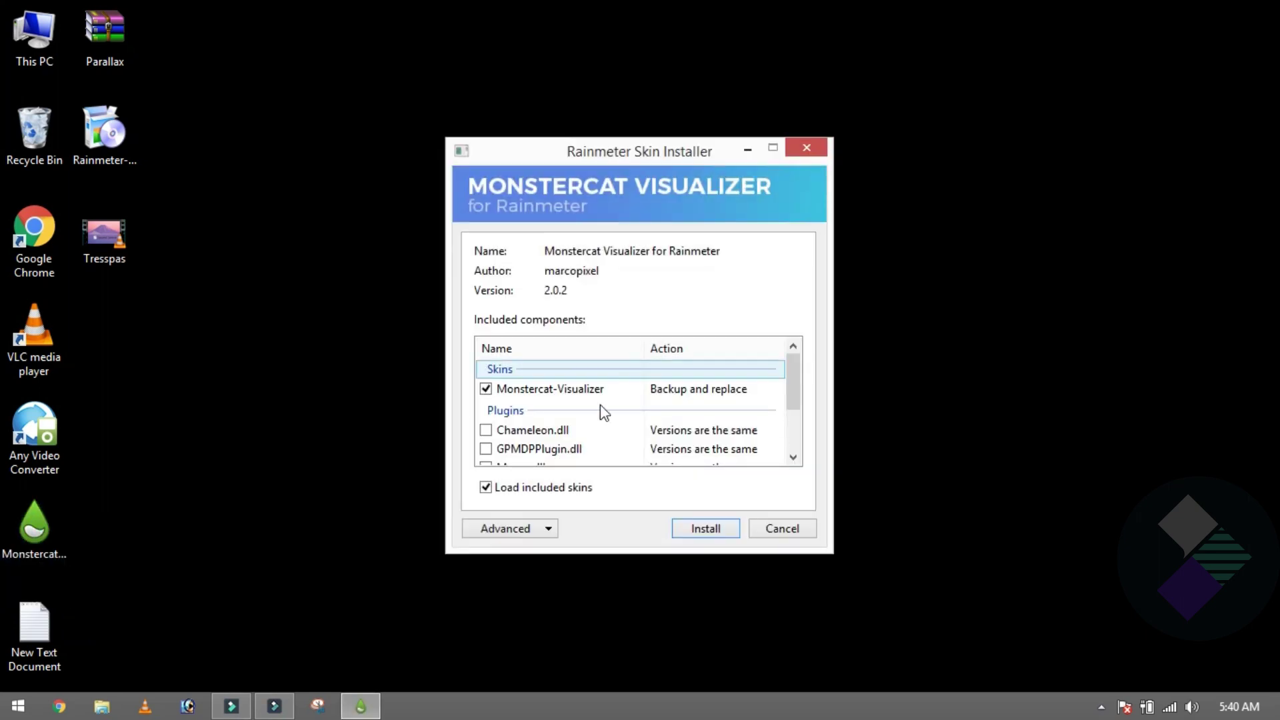
# Tick Chameleon, GPMDPPlugin, Mouse, SpotifyPlugin and WebNowPlaying plugins, then install the skin.
pyautogui.scroll(-2, 797, 391)
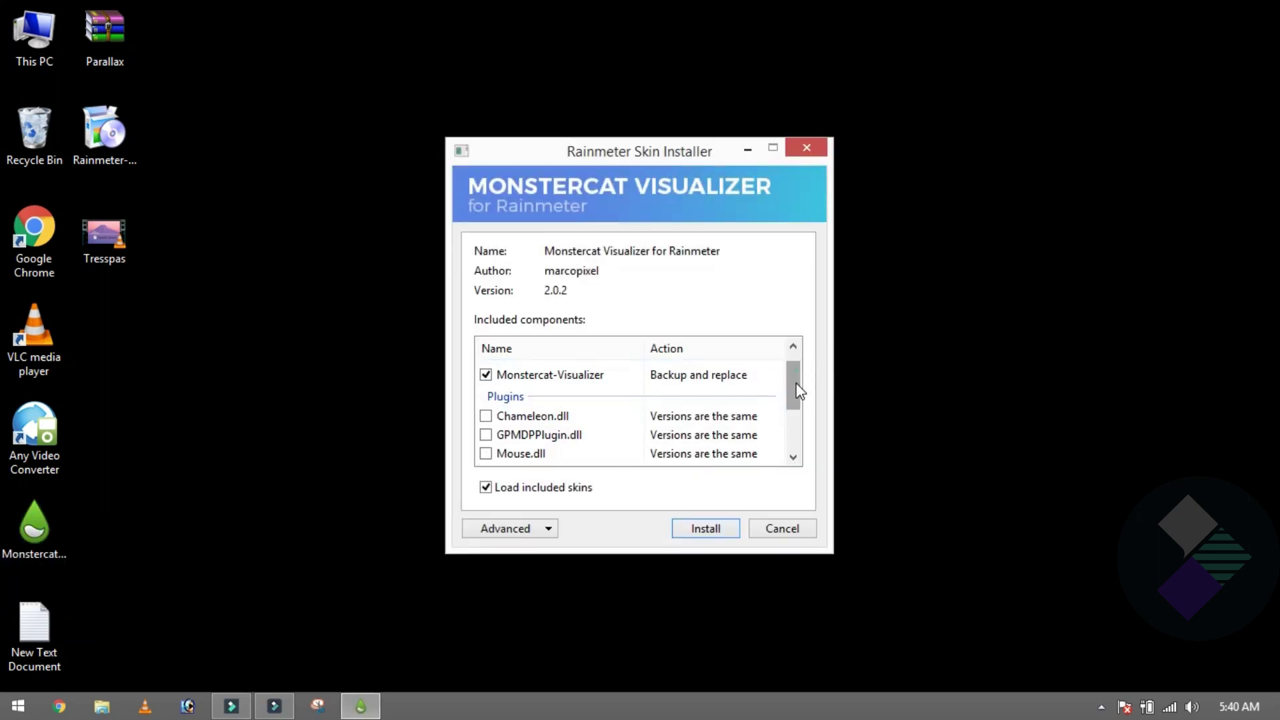
pyautogui.click(486, 381)
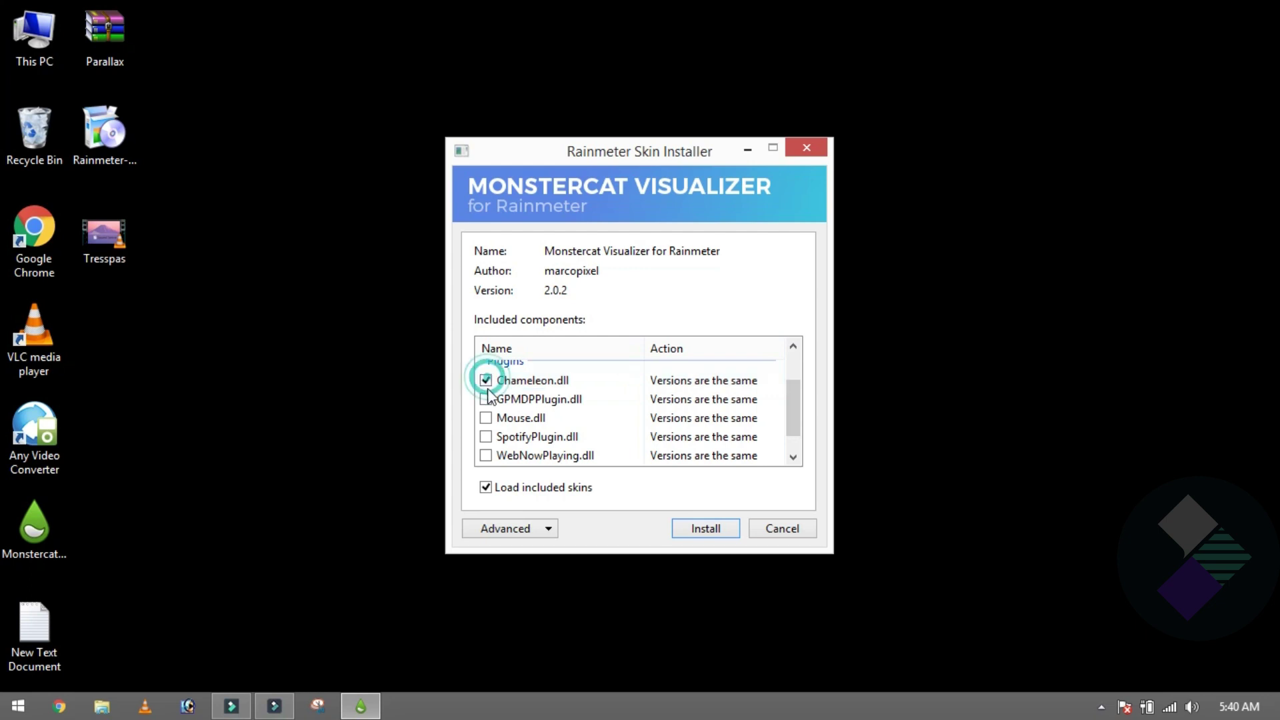
pyautogui.click(486, 399)
pyautogui.click(486, 418)
pyautogui.click(486, 436)
pyautogui.click(486, 455)
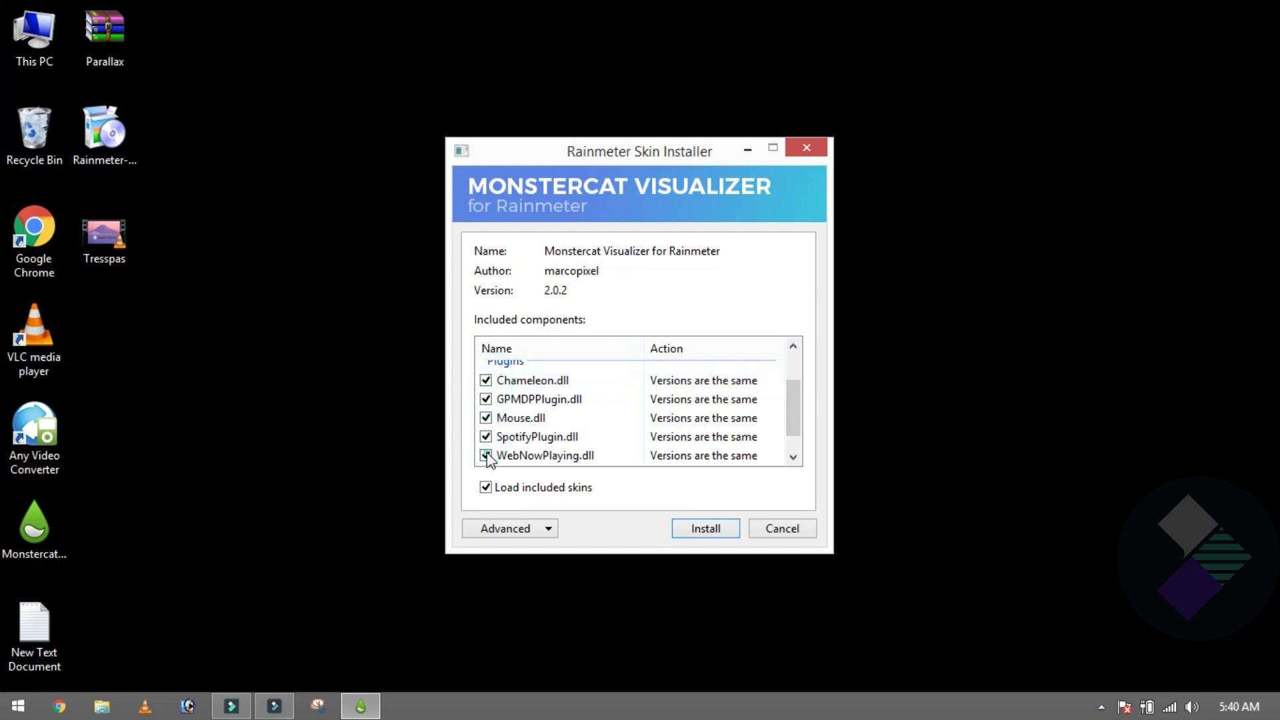
pyautogui.click(692, 526)
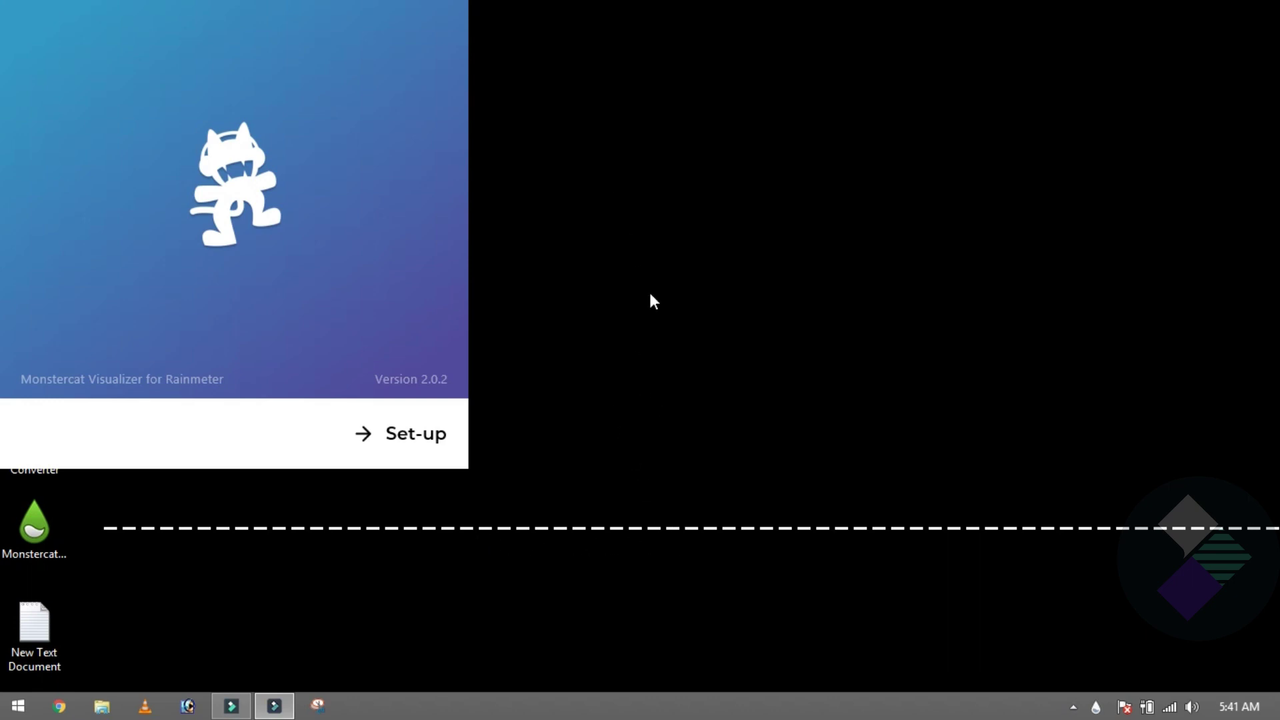
# Open the visualizer's Set-up and postpone the outdated-version update notice.
pyautogui.click(398, 438)
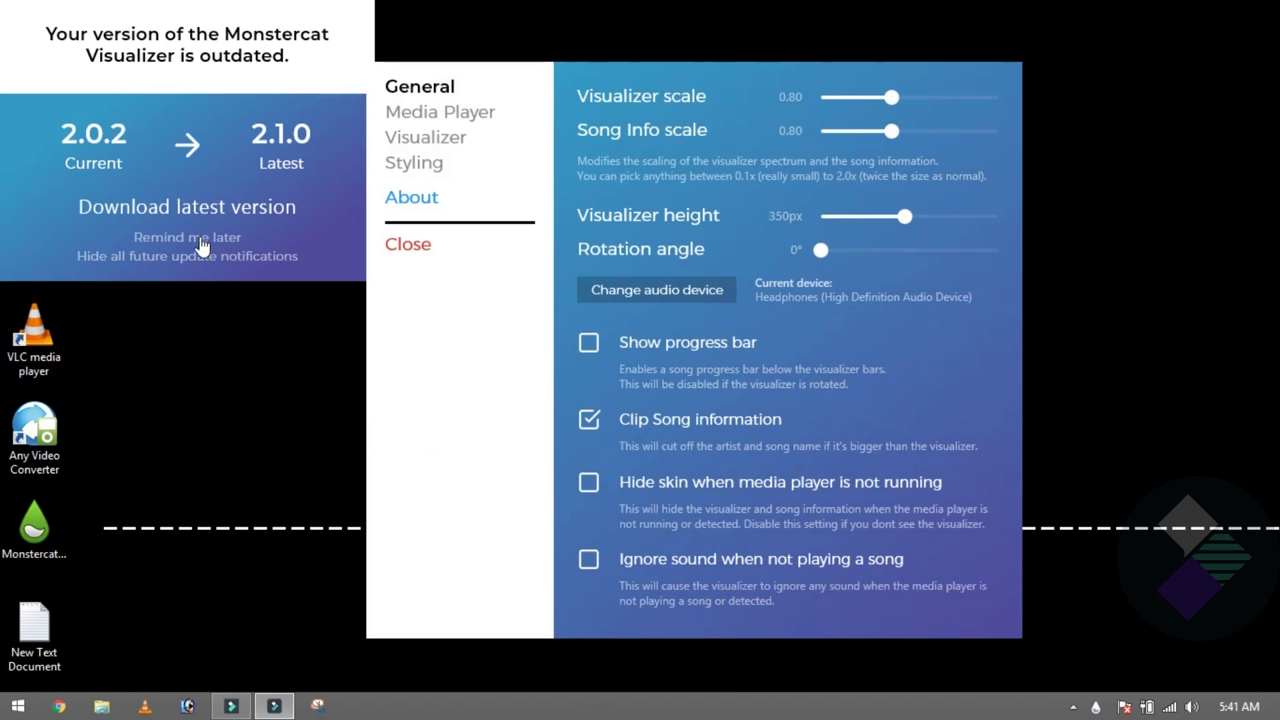
pyautogui.click(200, 238)
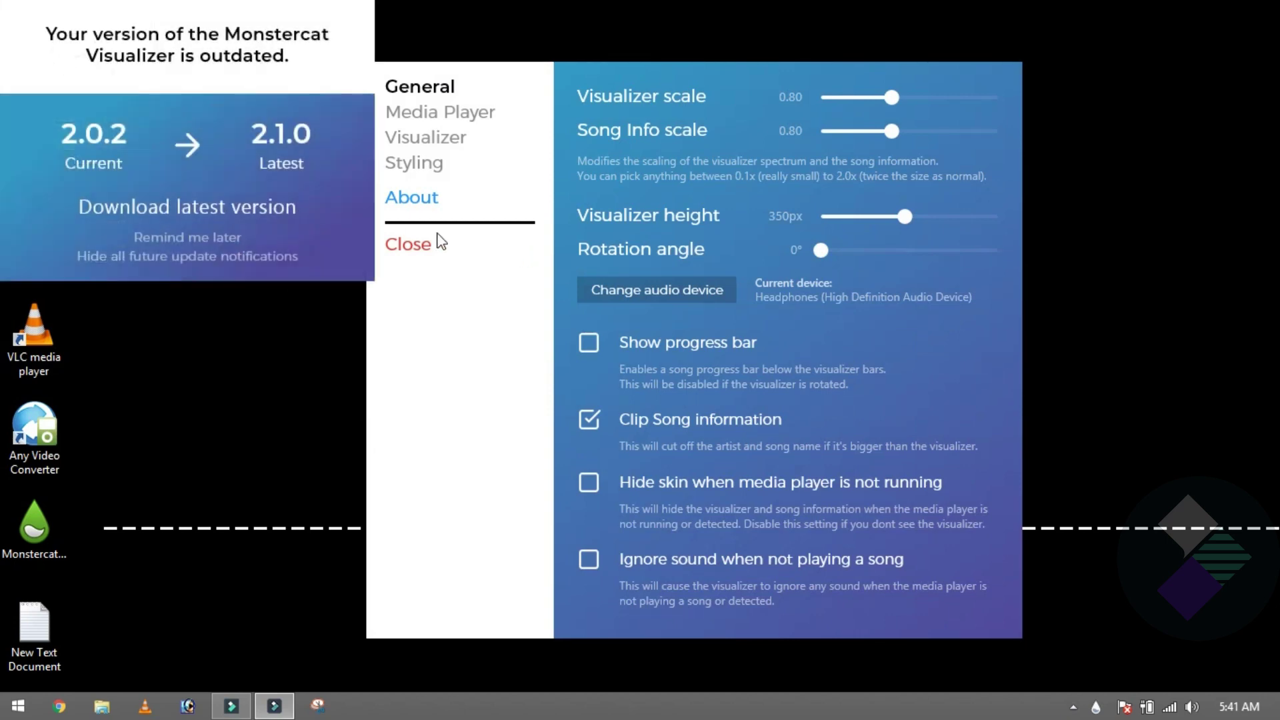
pyautogui.click(227, 239)
pyautogui.click(175, 241)
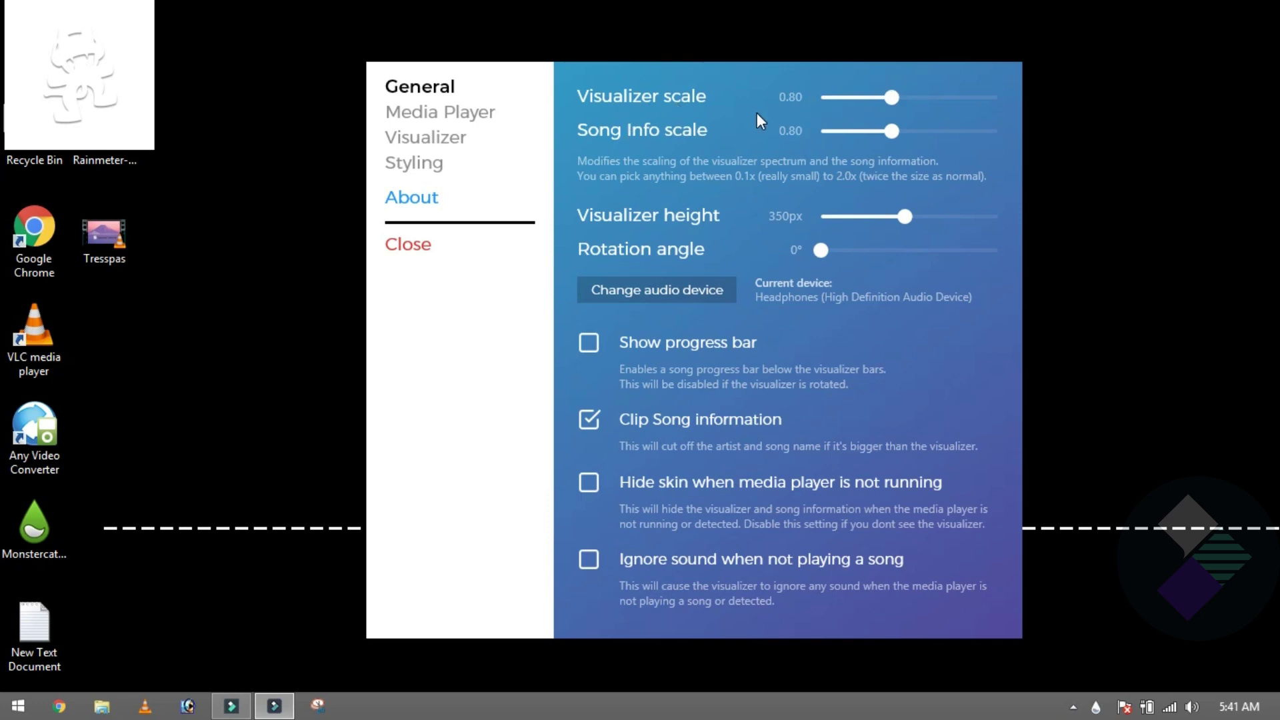
# Lower the Visualizer scale to 0.49, review Styling and Visualizer tabs, and close settings.
pyautogui.moveTo(797, 79); pyautogui.dragTo(911, 26)
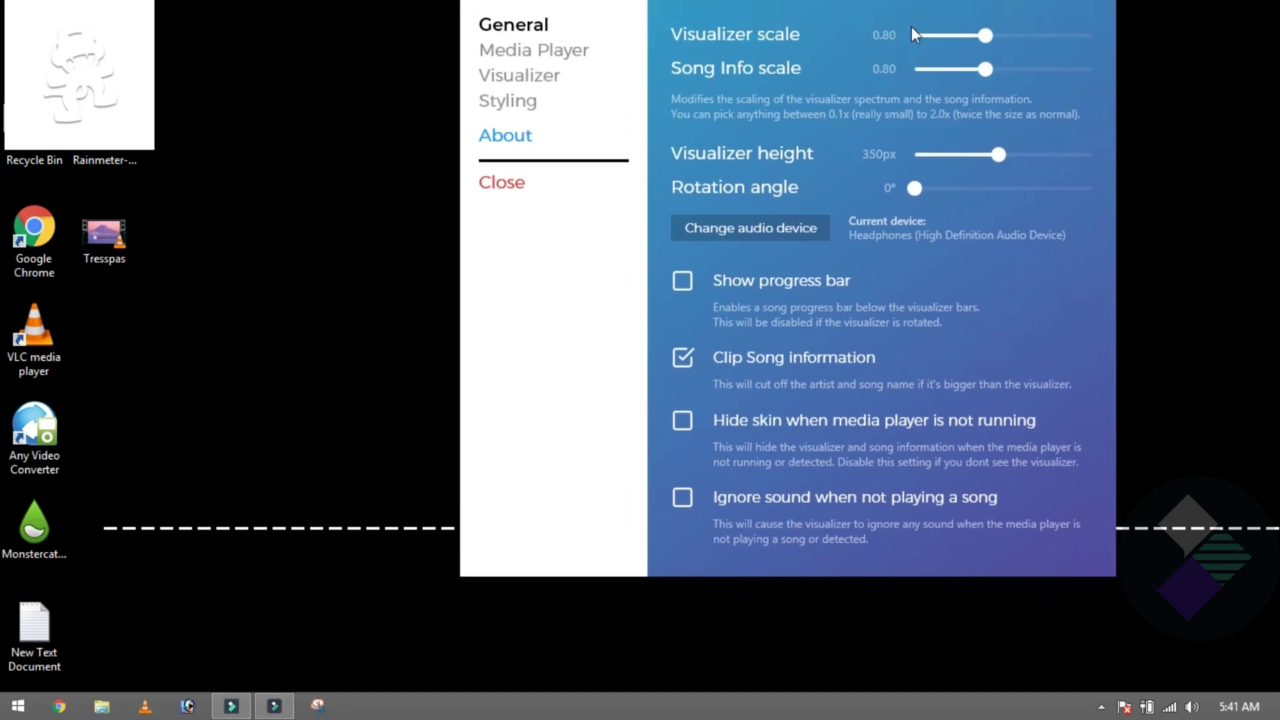
pyautogui.click(958, 35)
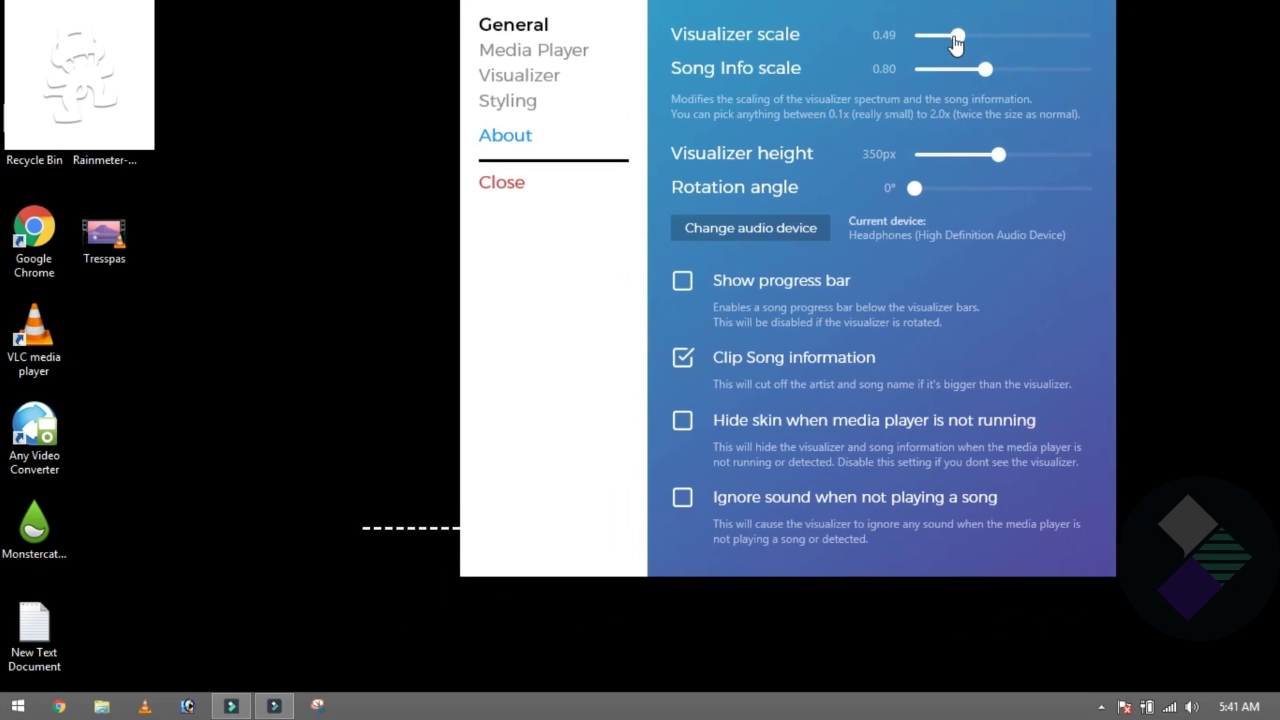
pyautogui.moveTo(859, 10); pyautogui.dragTo(746, 50)
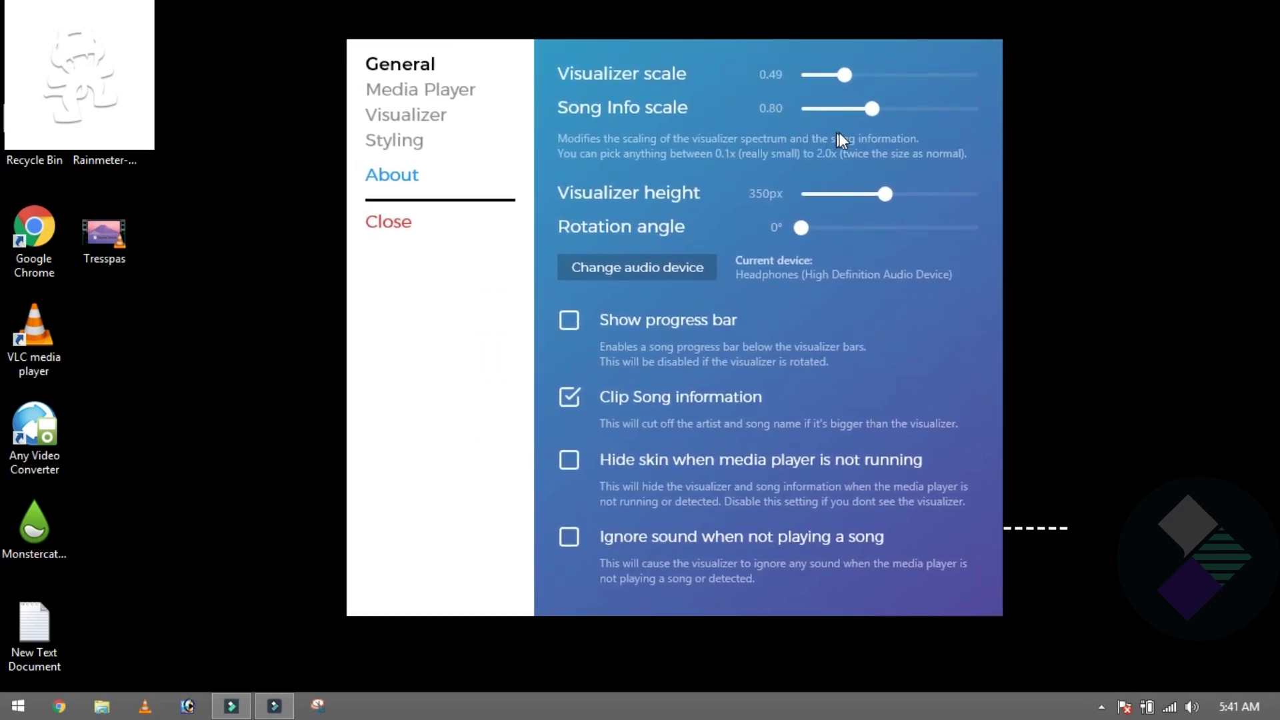
pyautogui.click(419, 140)
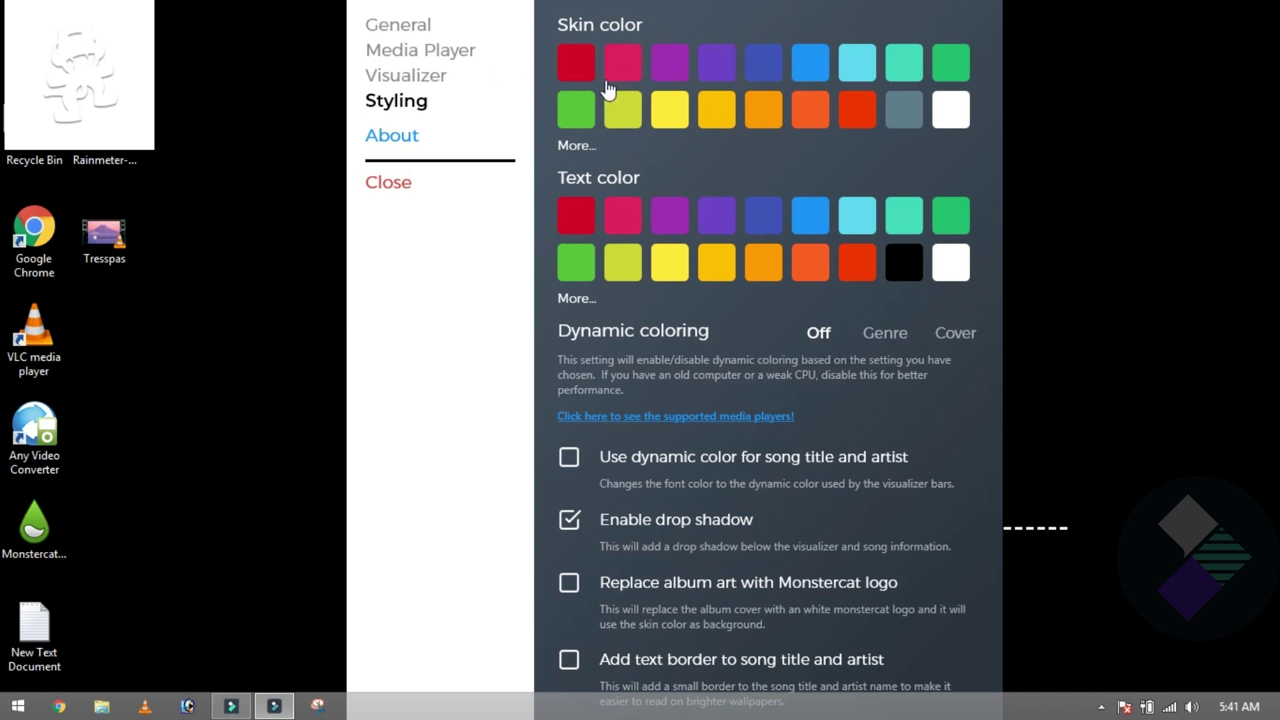
pyautogui.click(432, 75)
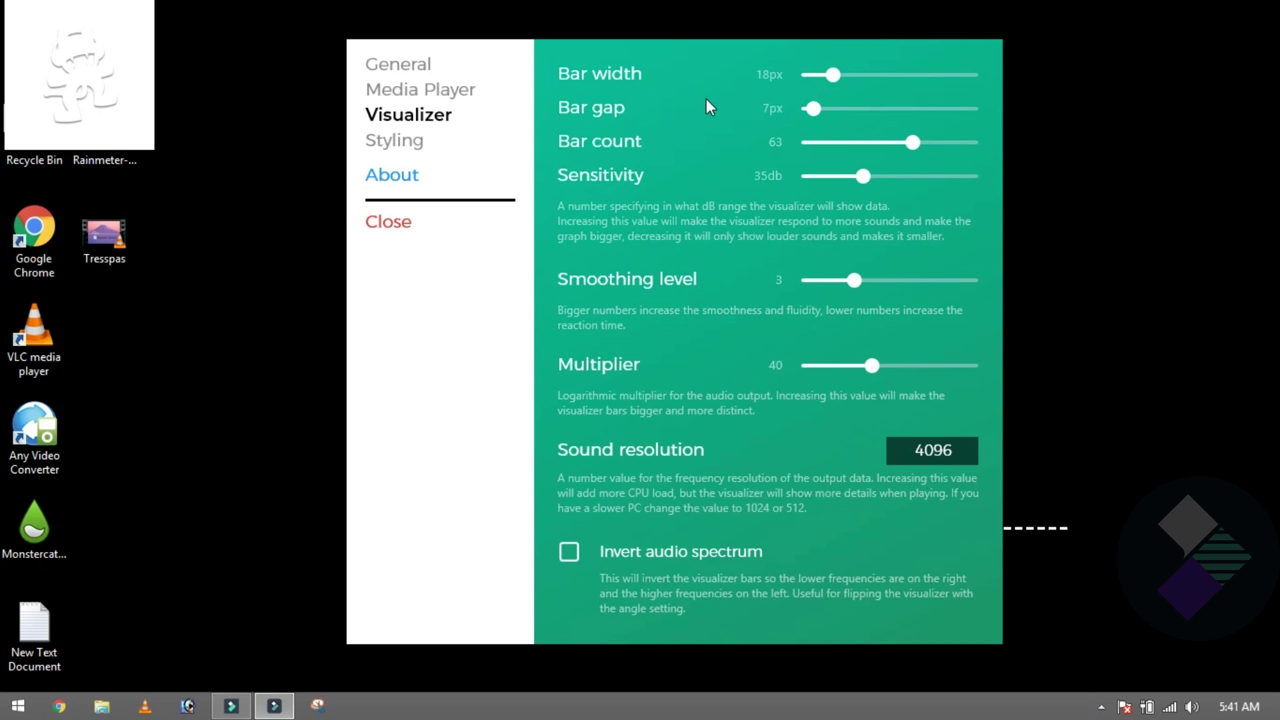
pyautogui.click(396, 67)
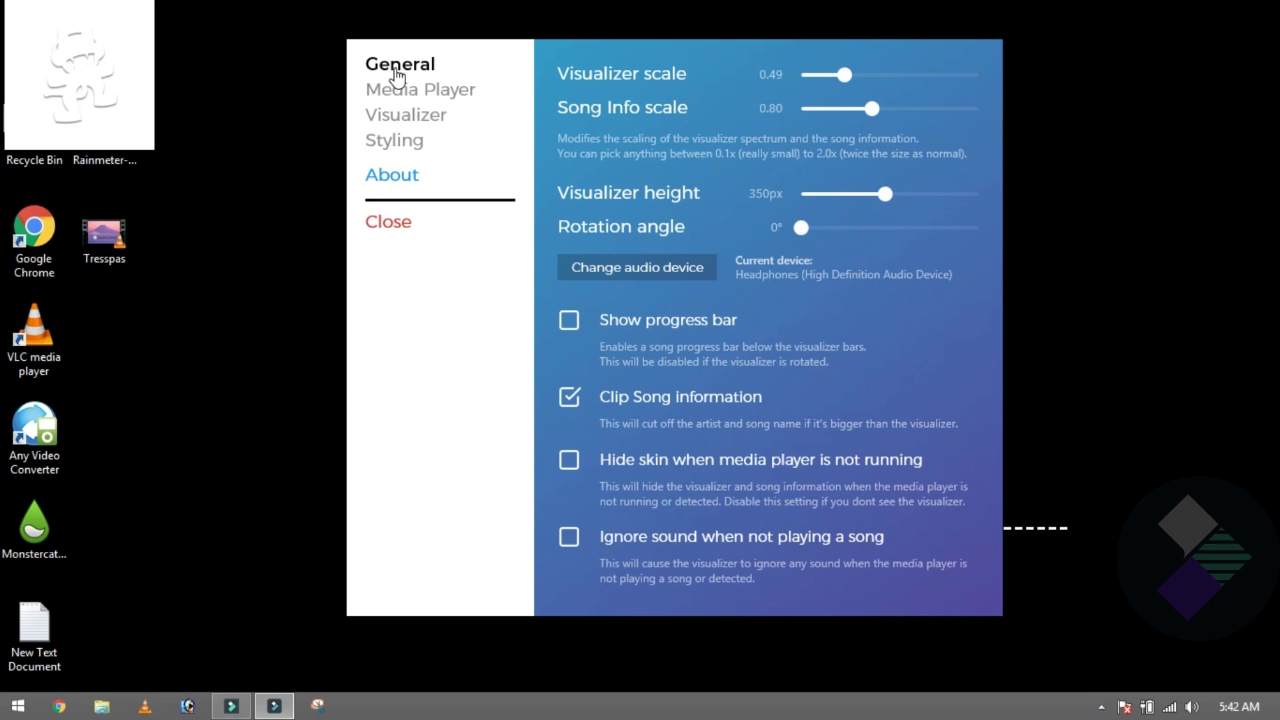
pyautogui.click(396, 222)
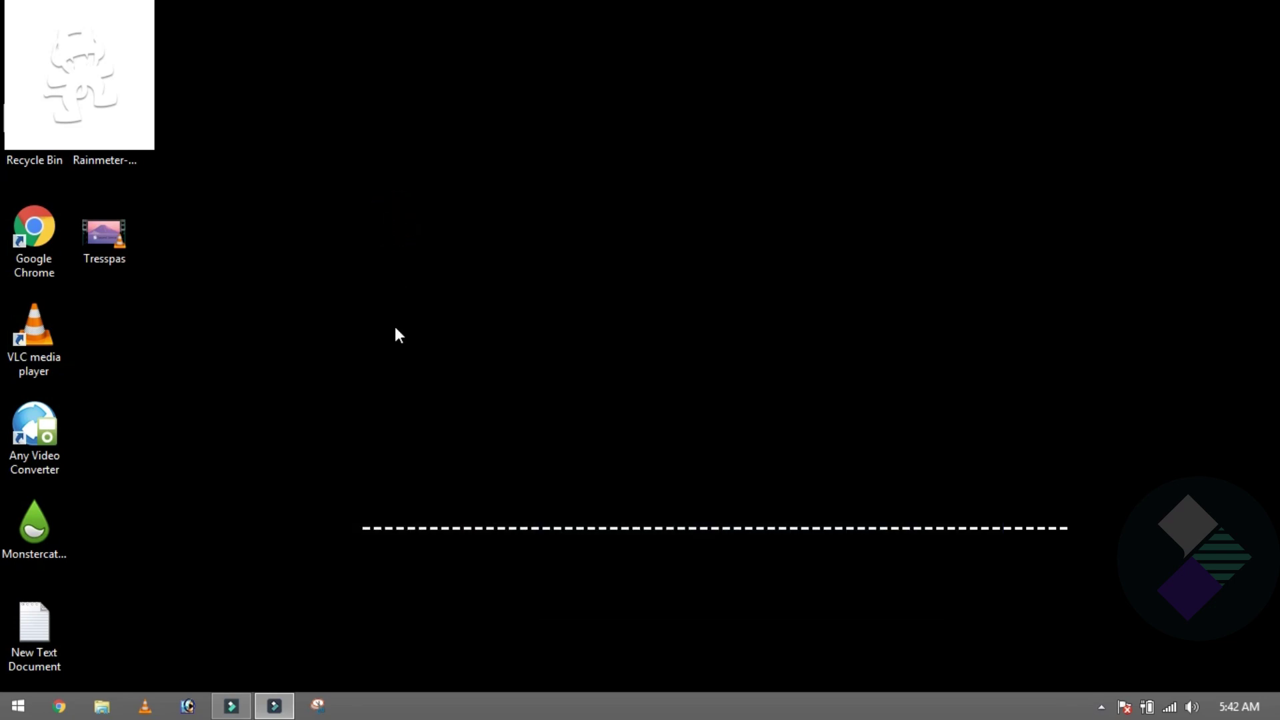
# Nudge the desktop visualizer and start Tresspas.mp4 playing, briefly minimizing VLC.
pyautogui.moveTo(419, 528)
pyautogui.mouseDown()
pyautogui.moveTo(449, 500)
pyautogui.moveTo(366, 399)
pyautogui.moveTo(402, 520)
pyautogui.moveTo(449, 521)
pyautogui.moveTo(438, 528)
pyautogui.mouseUp()
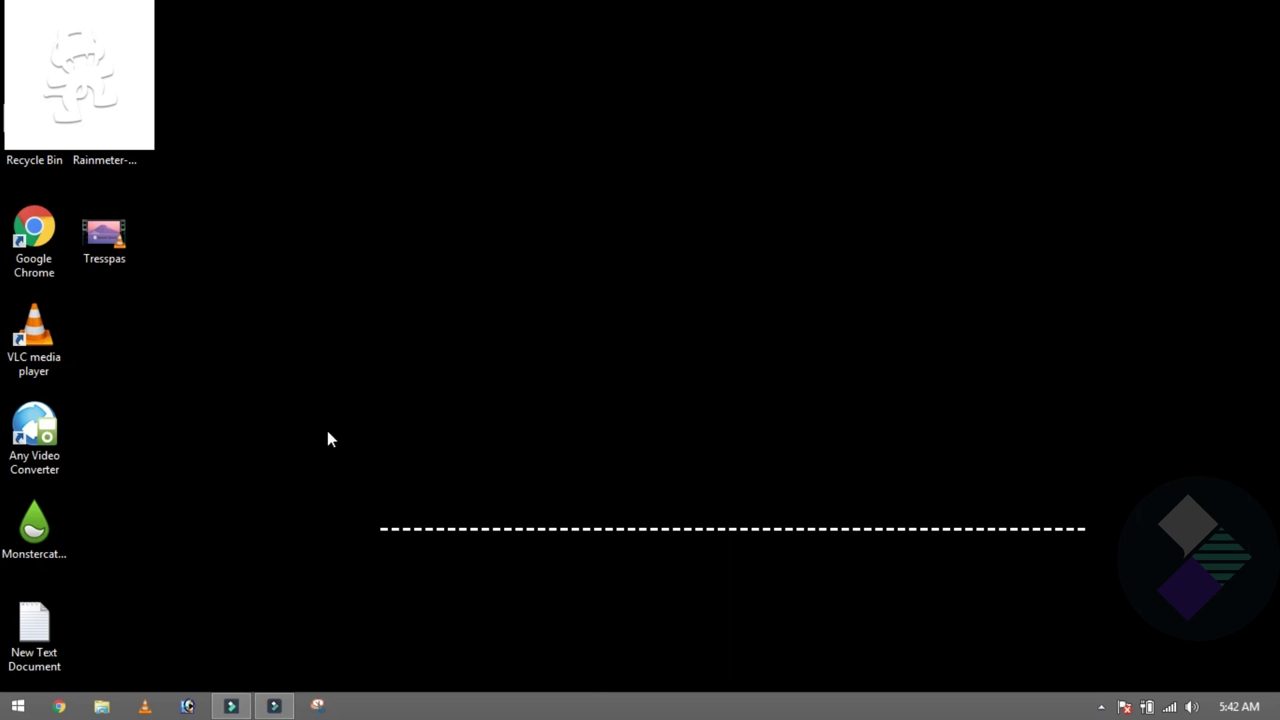
pyautogui.click(99, 260)
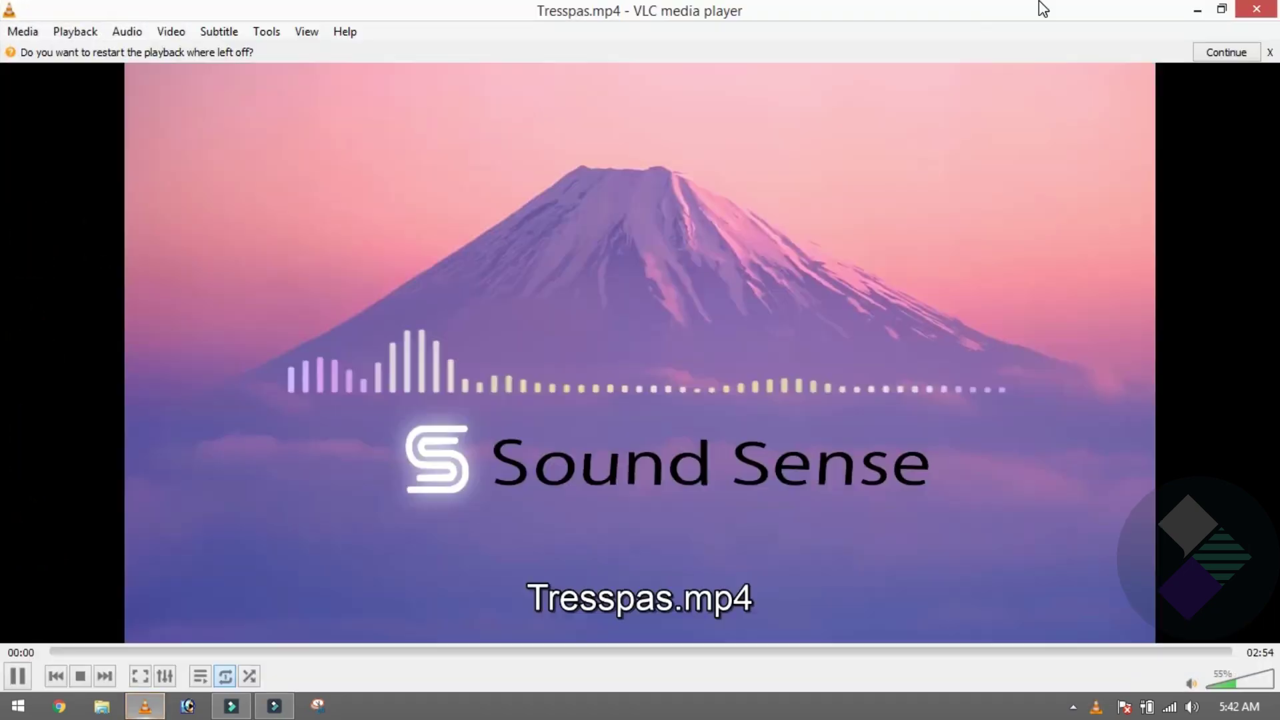
pyautogui.click(1196, 11)
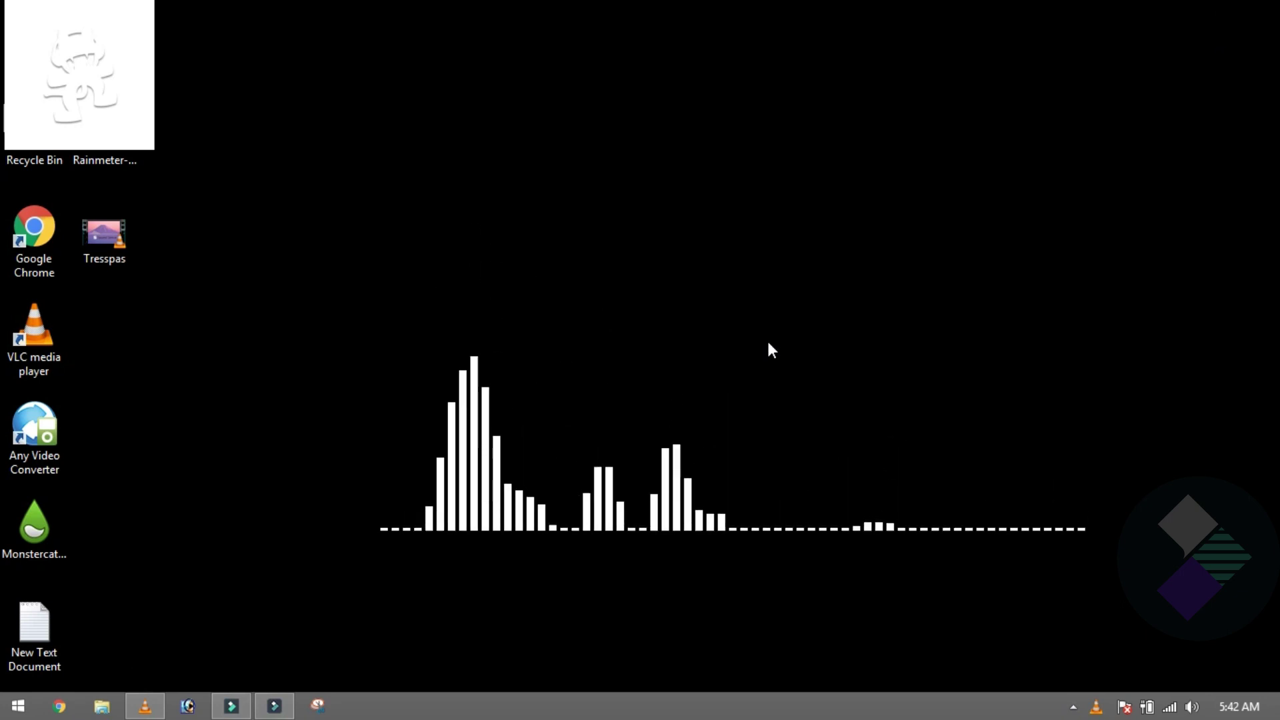
# Shrink the VLC window, park it at the top-right, then minimize it.
pyautogui.click(144, 706)
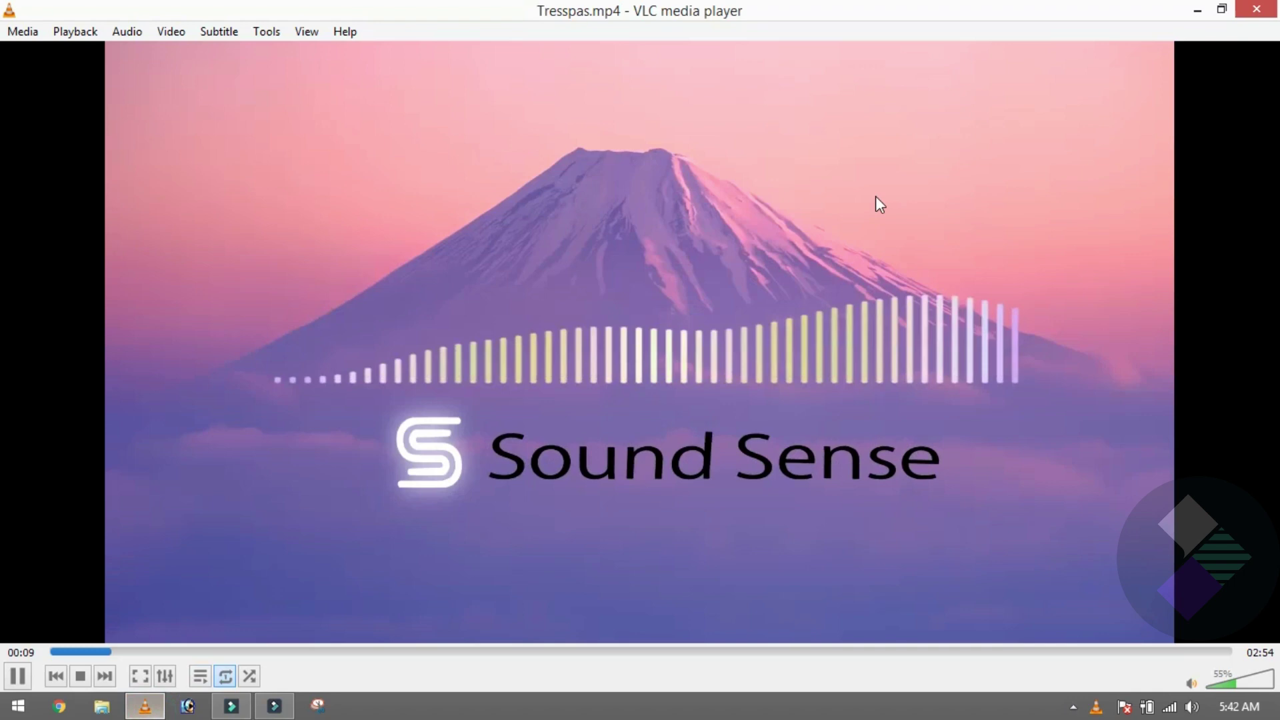
pyautogui.click(1221, 9)
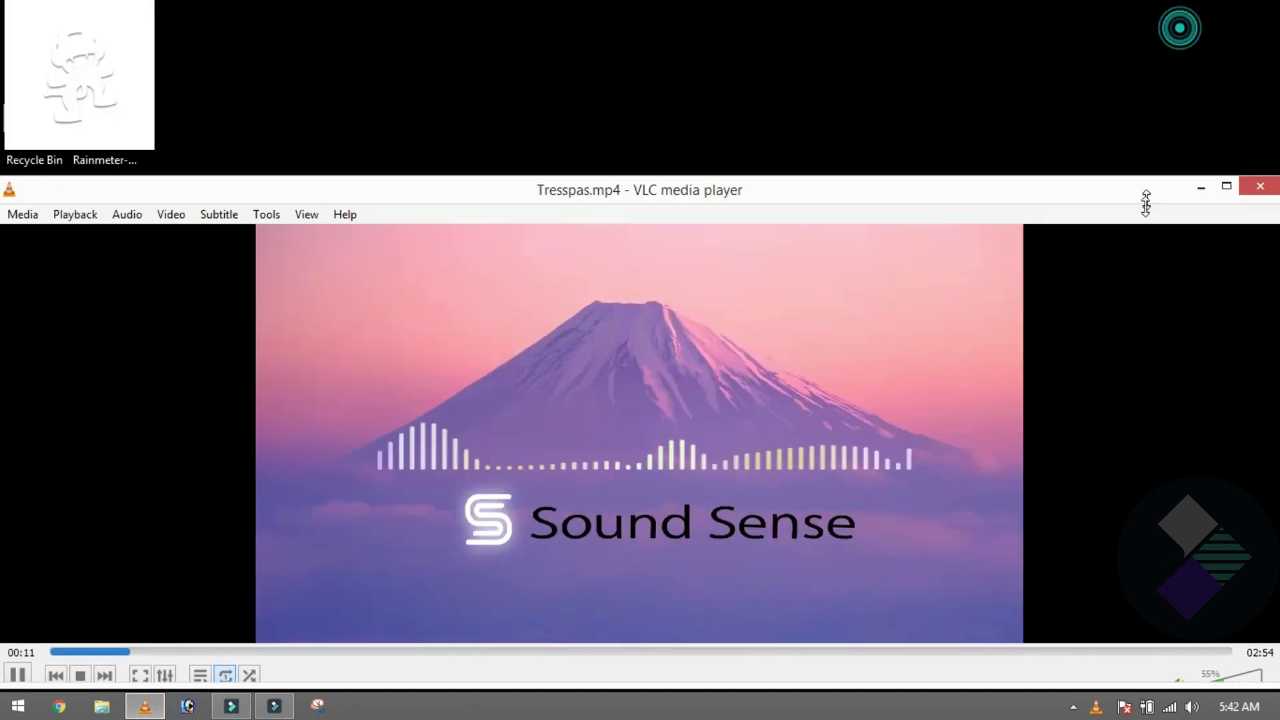
pyautogui.moveTo(1145, 203); pyautogui.dragTo(1147, 211)
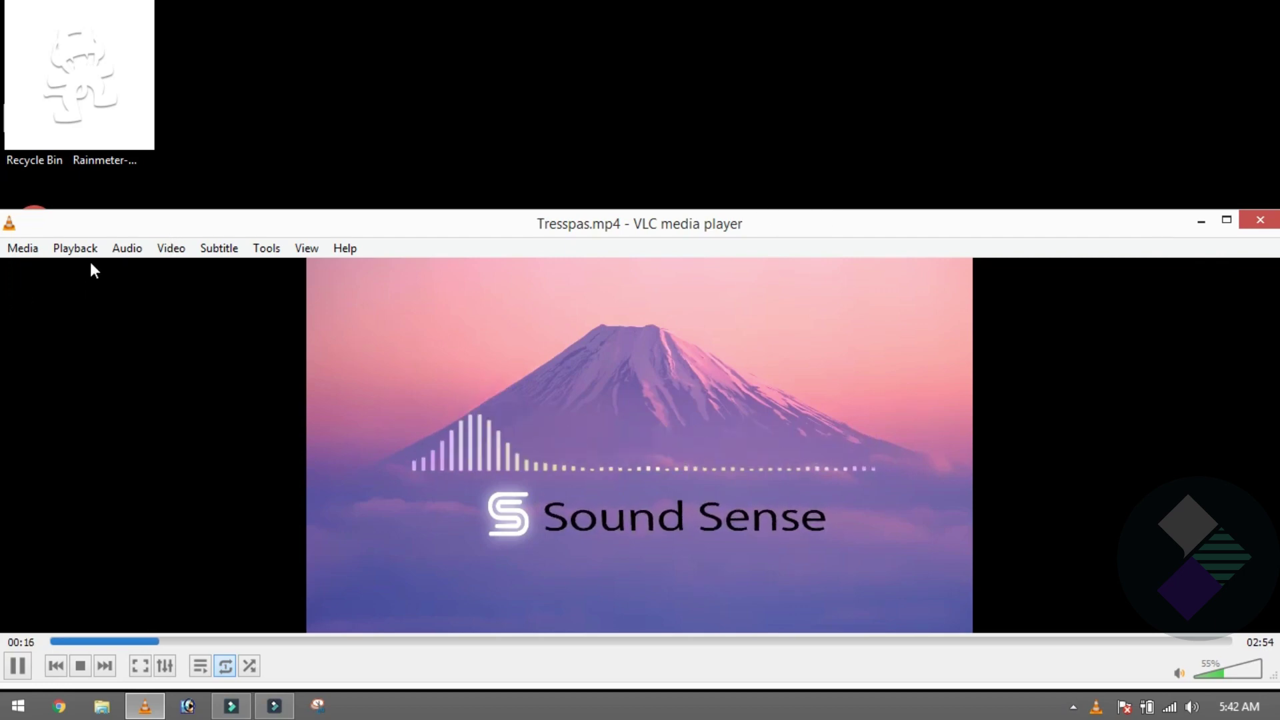
pyautogui.moveTo(48, 230); pyautogui.dragTo(183, 223)
pyautogui.moveTo(138, 260); pyautogui.dragTo(817, 262)
pyautogui.moveTo(908, 220); pyautogui.dragTo(818, 38)
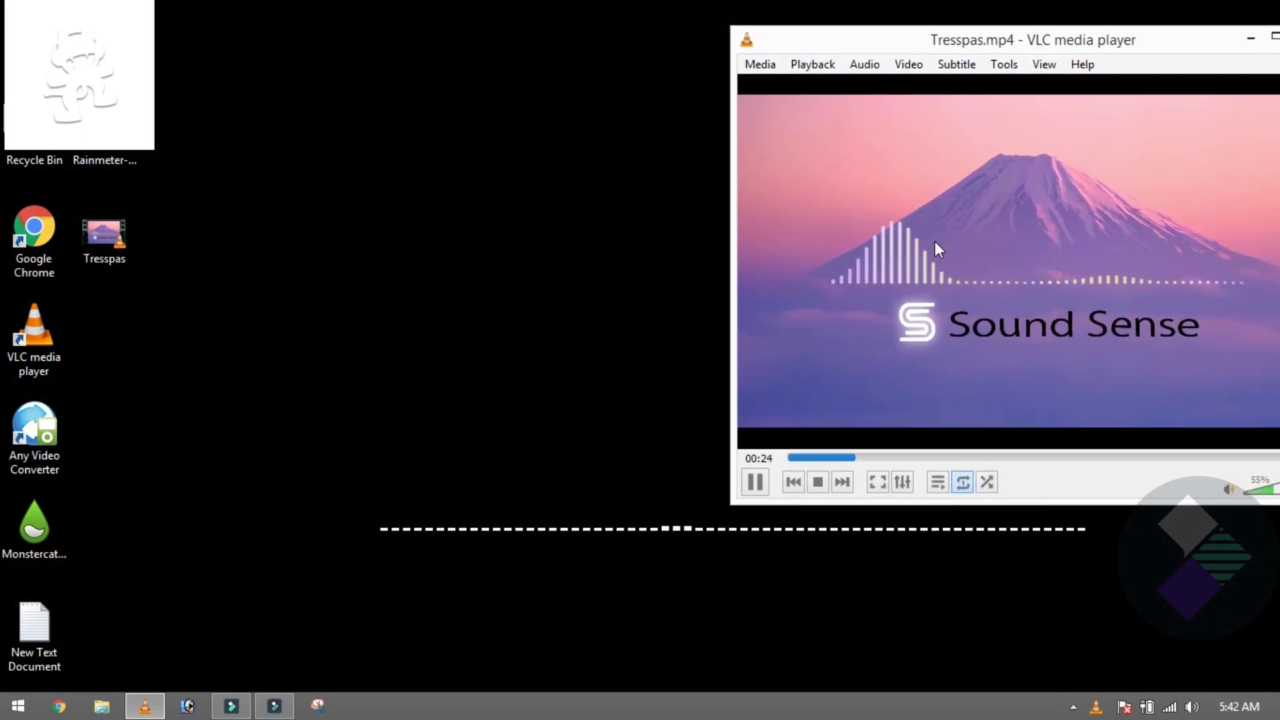
pyautogui.click(1248, 38)
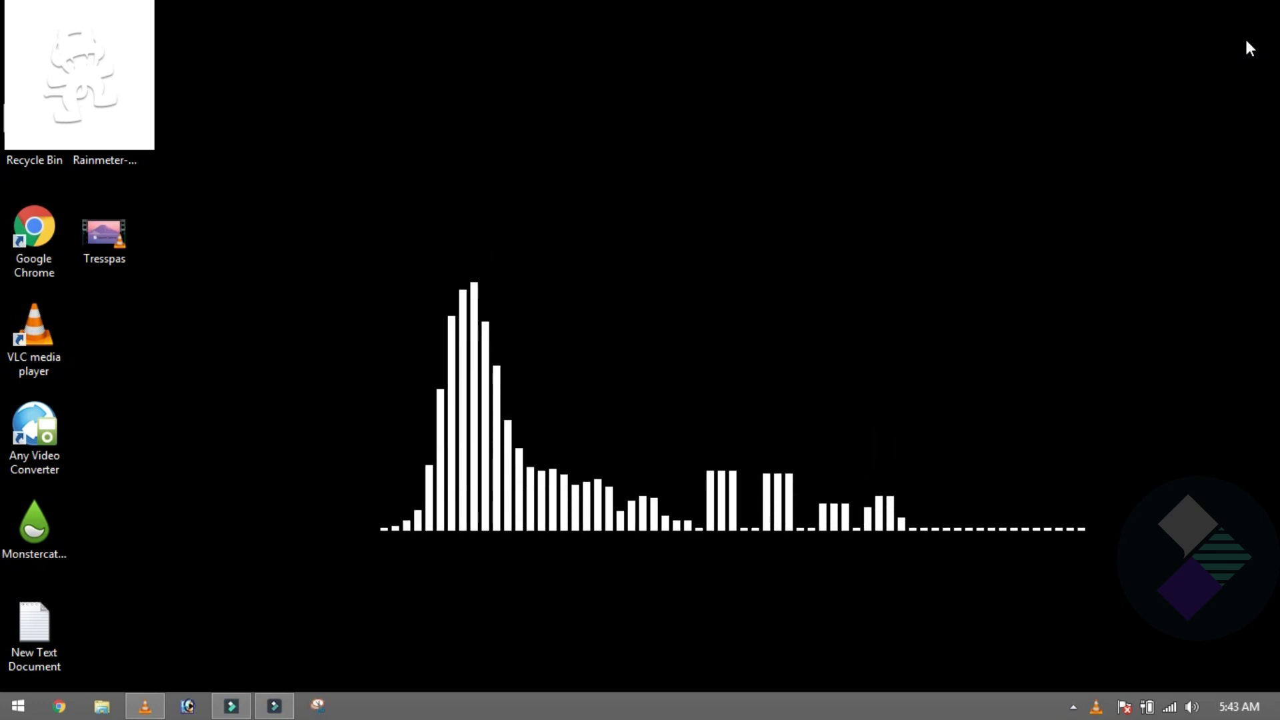
# Bring Filmora9 forward and choose Record PC Screen from the Record menu.
pyautogui.click(235, 697)
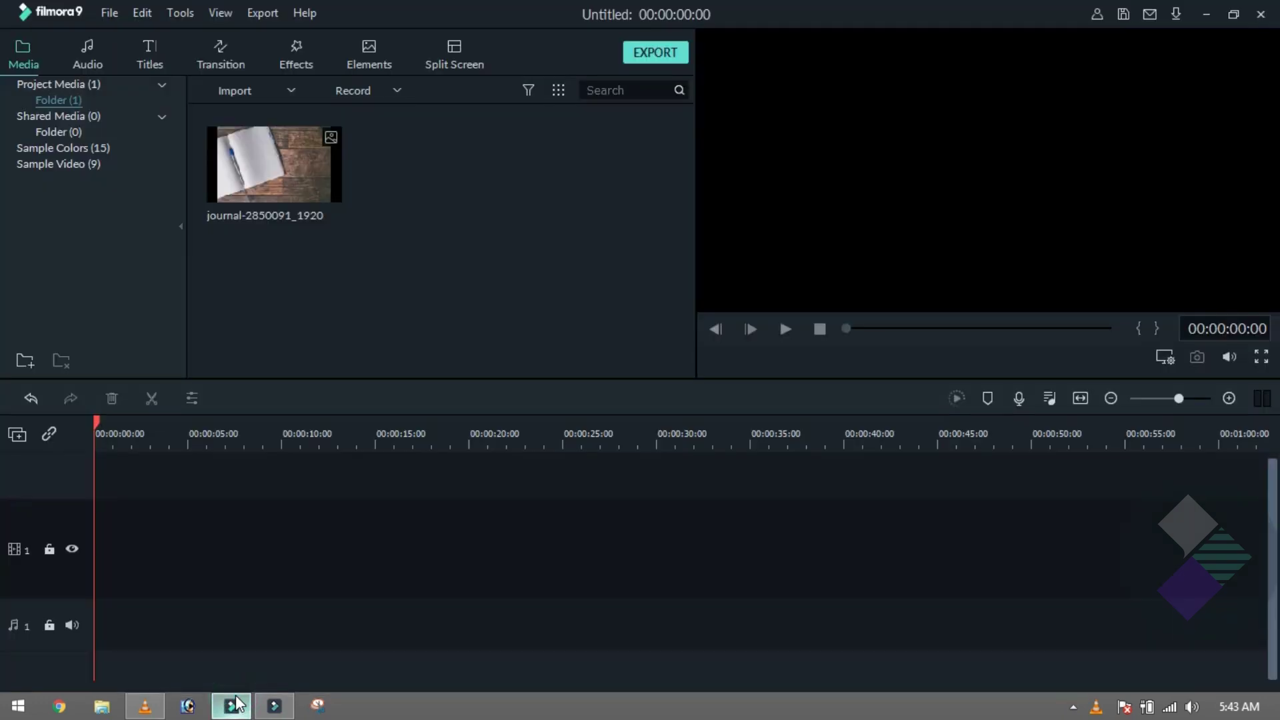
pyautogui.click(347, 90)
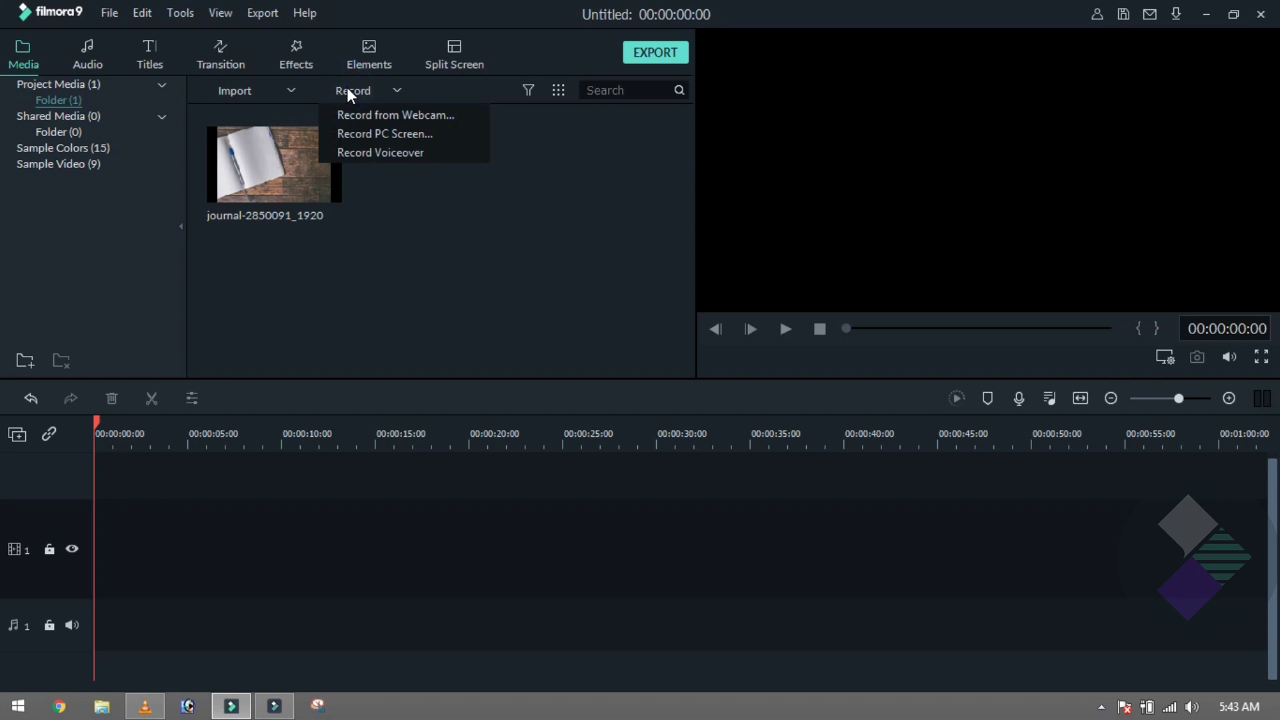
pyautogui.click(370, 137)
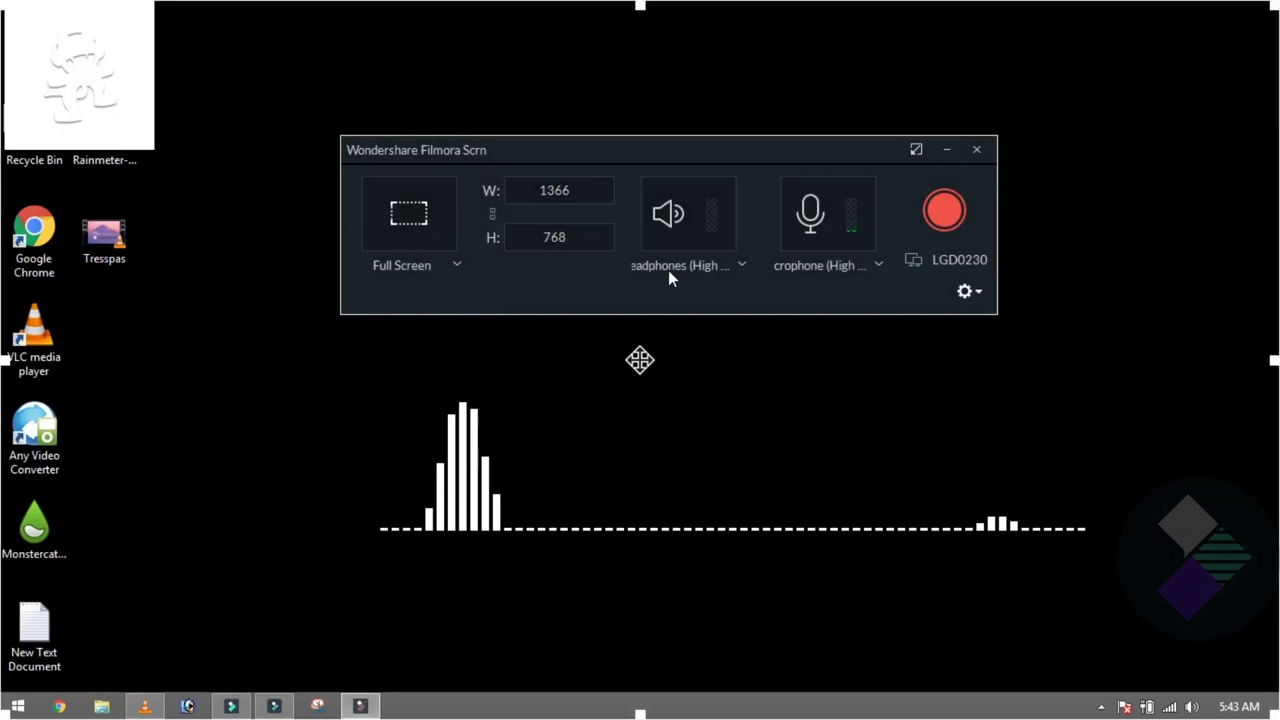
# Mute system audio and microphone, start the full-screen recording, then bring VLC back up.
pyautogui.moveTo(591, 151); pyautogui.dragTo(580, 70)
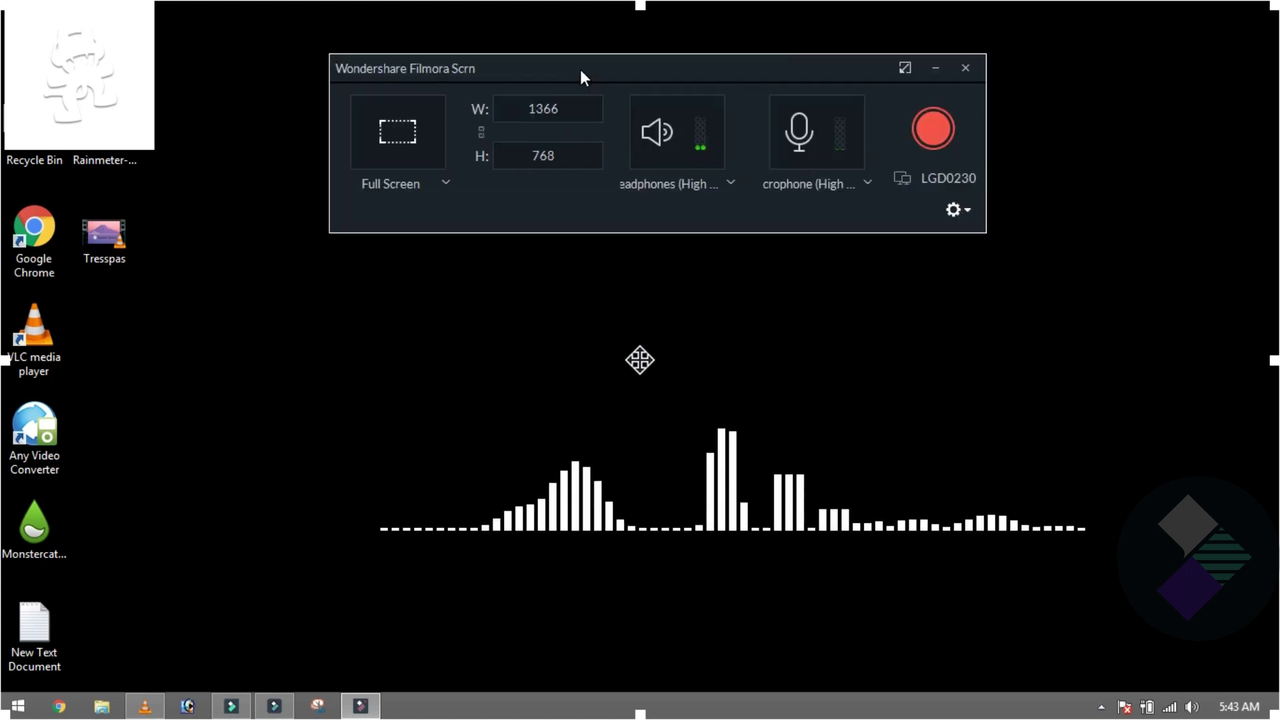
pyautogui.click(660, 142)
pyautogui.click(802, 139)
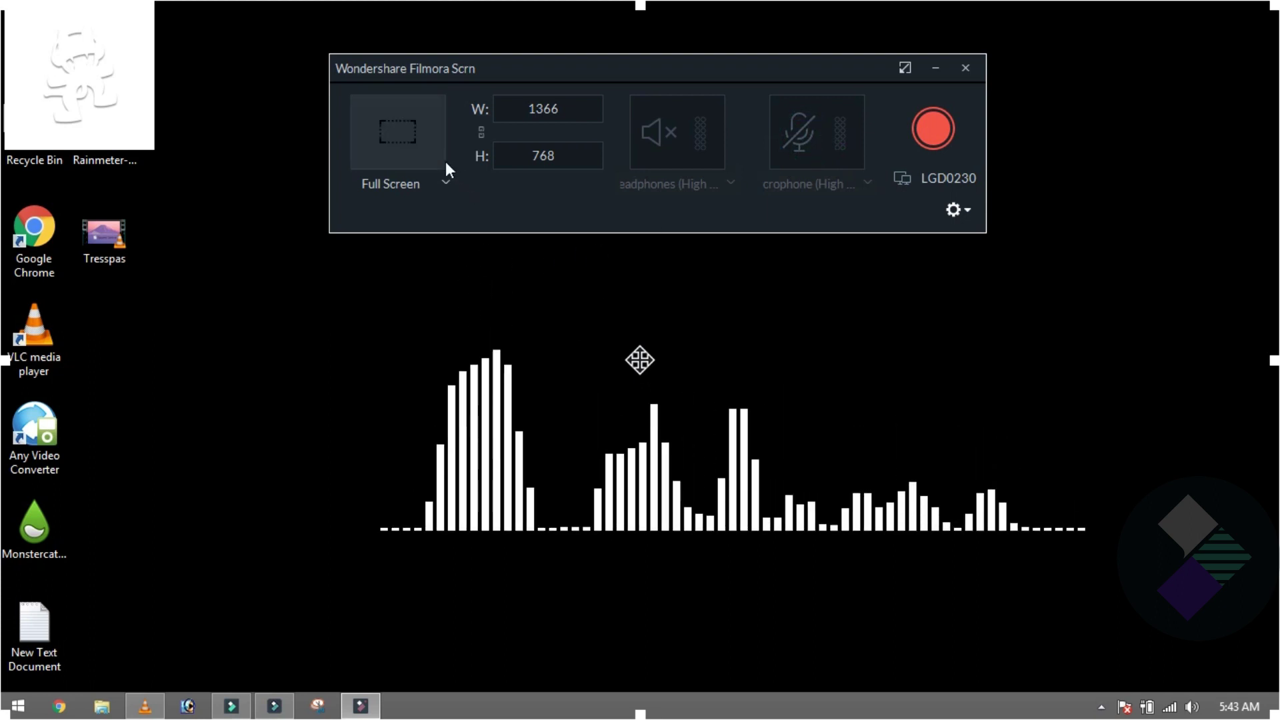
pyautogui.click(933, 130)
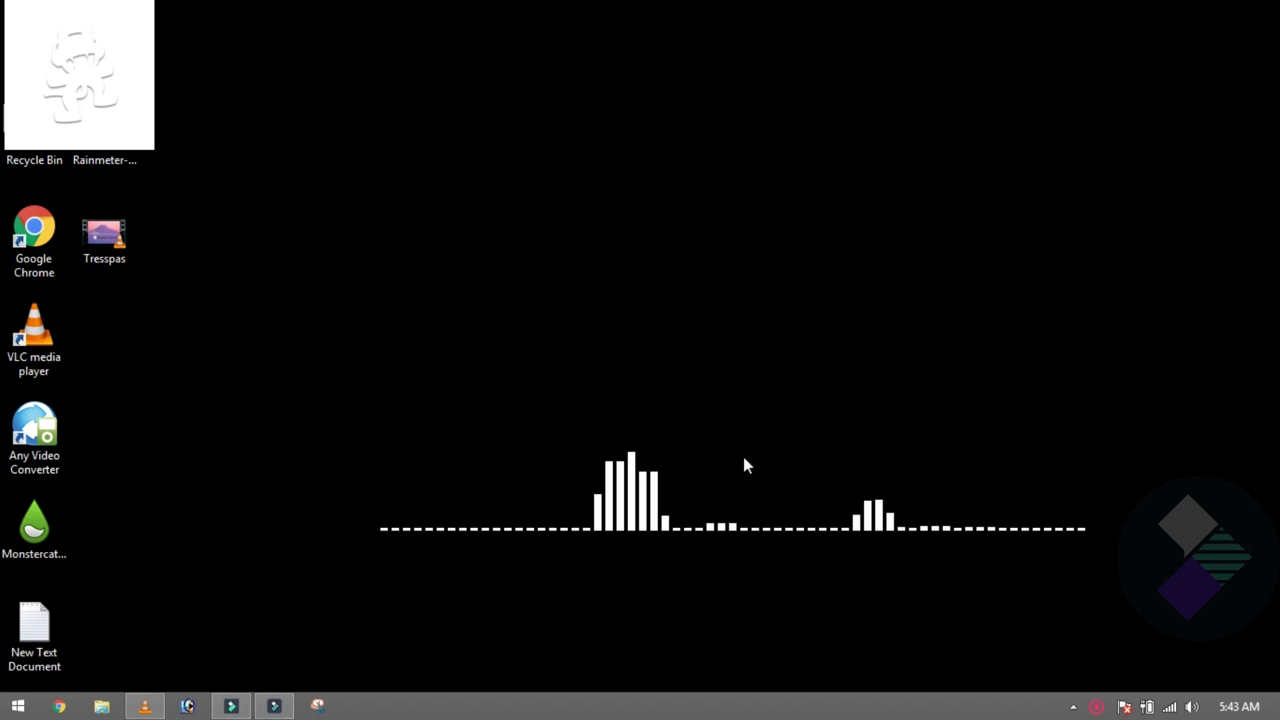
pyautogui.click(148, 705)
pyautogui.click(885, 457)
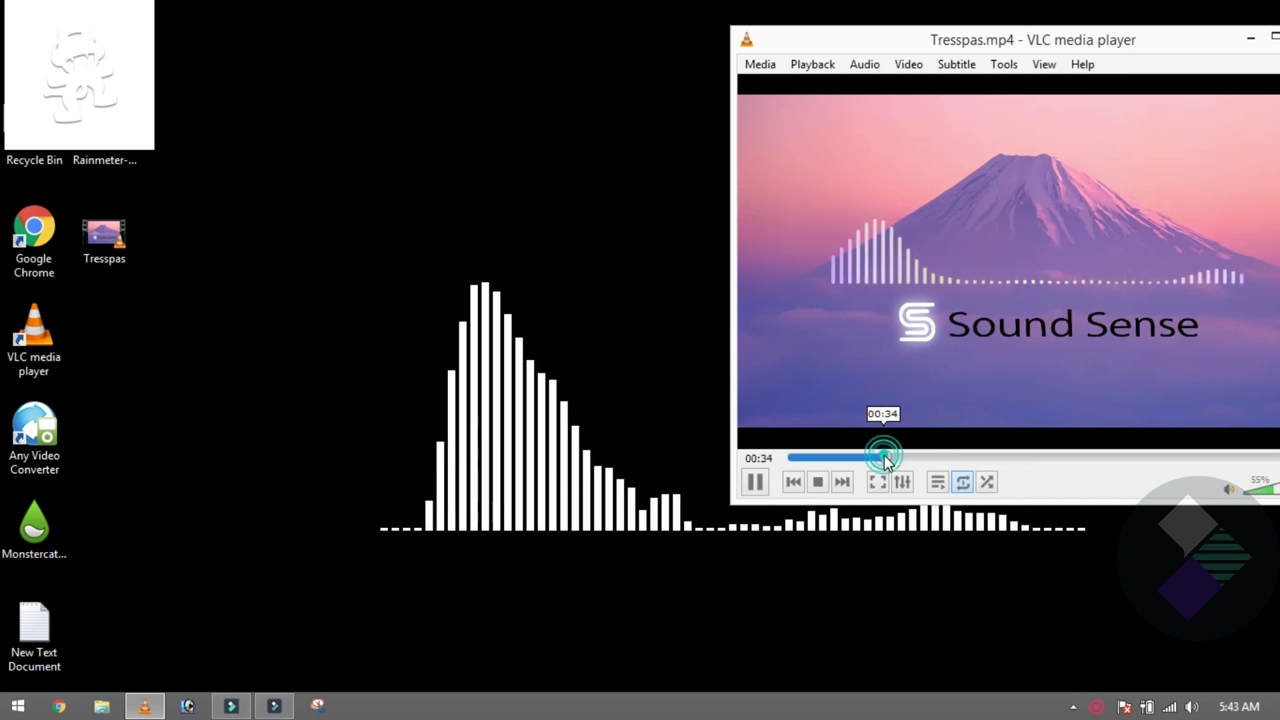
pyautogui.click(1248, 39)
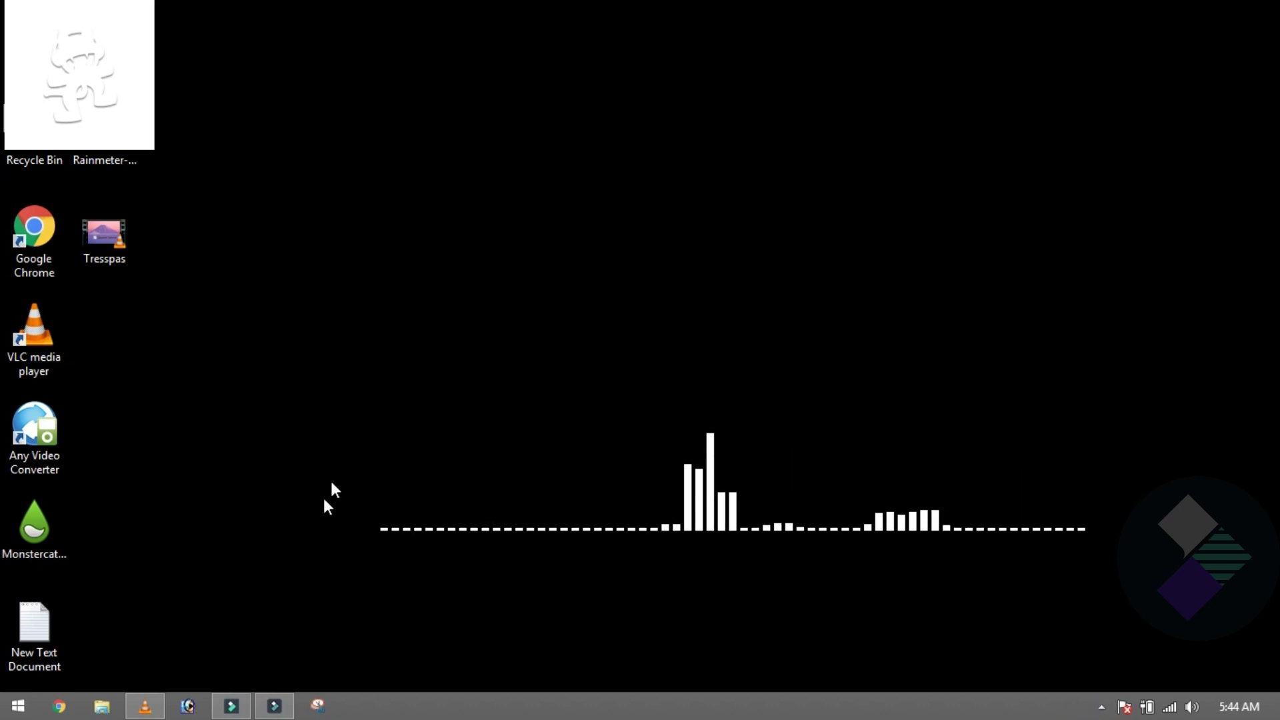
pyautogui.click(1100, 708)
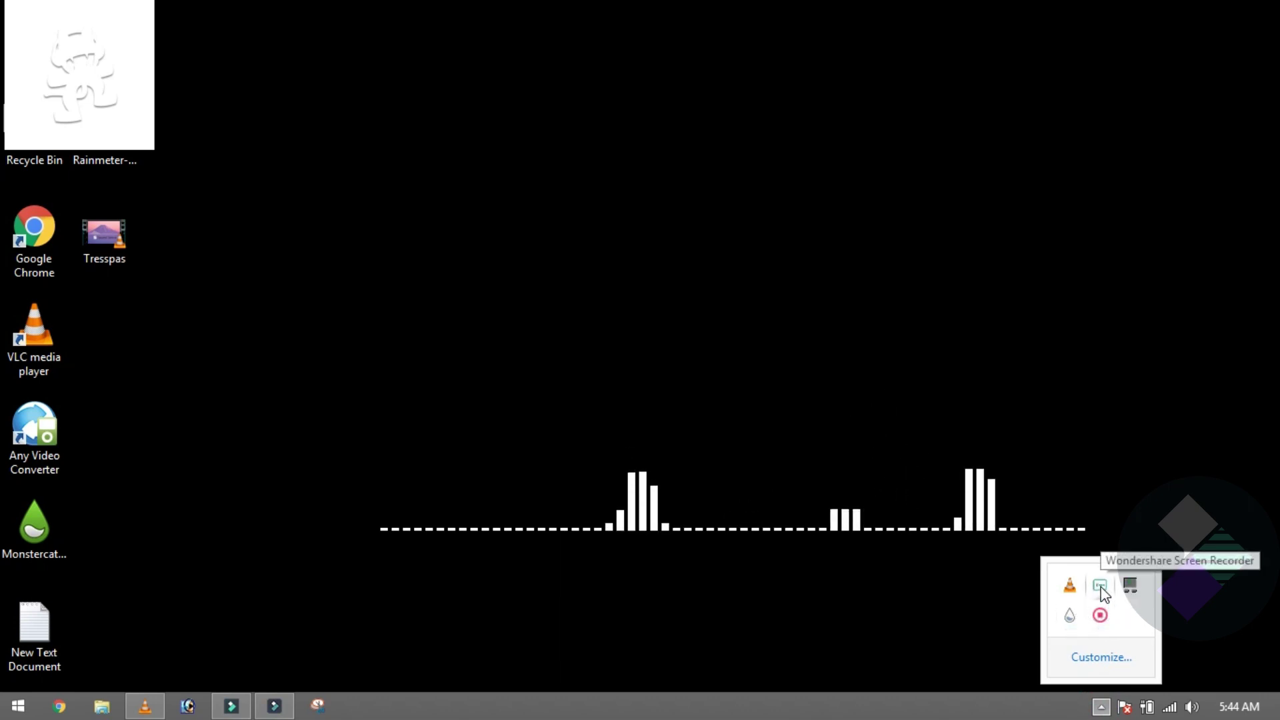
# Show the recording toolbar from the recorder's tray icon and stop the capture.
pyautogui.rightClick(1101, 586)
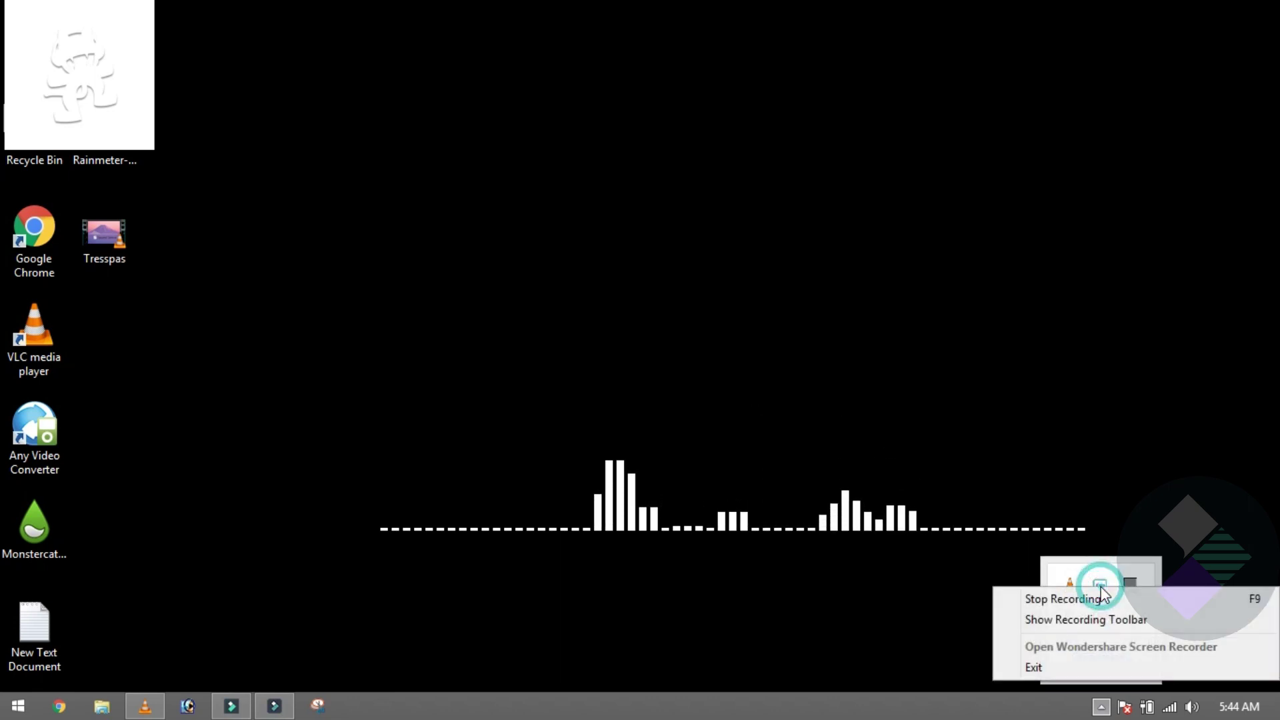
pyautogui.click(1097, 619)
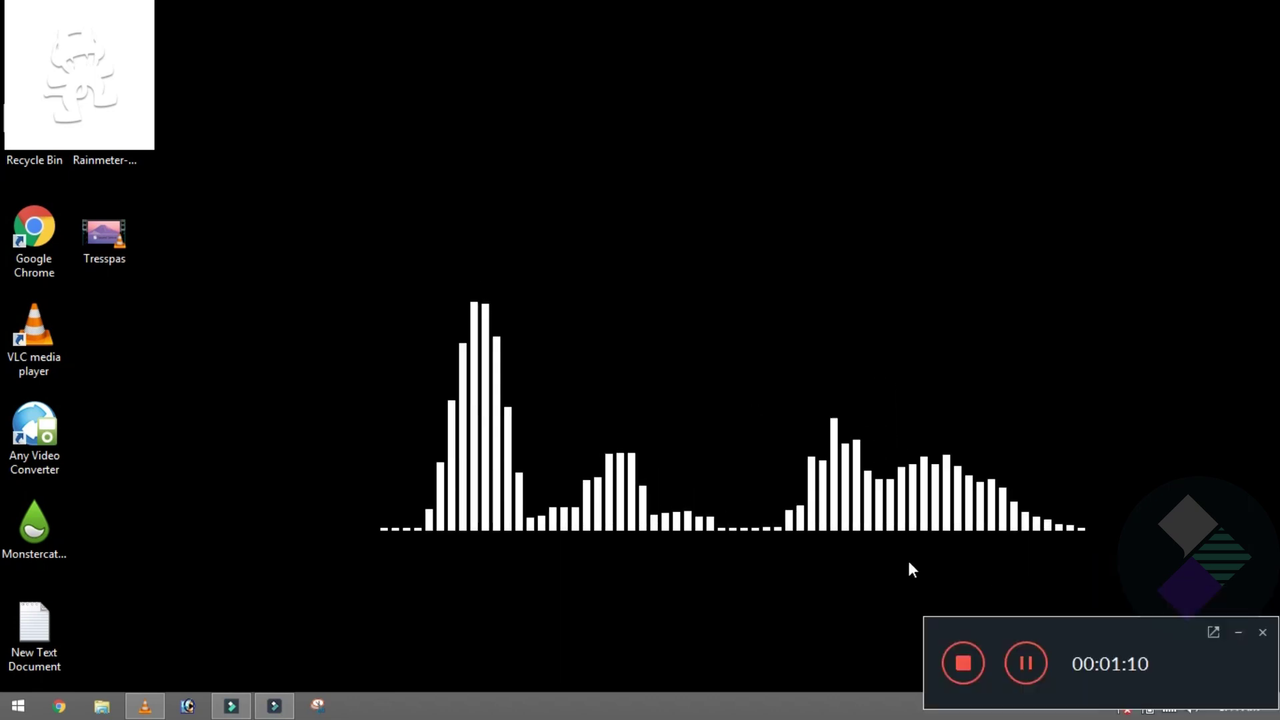
pyautogui.click(964, 664)
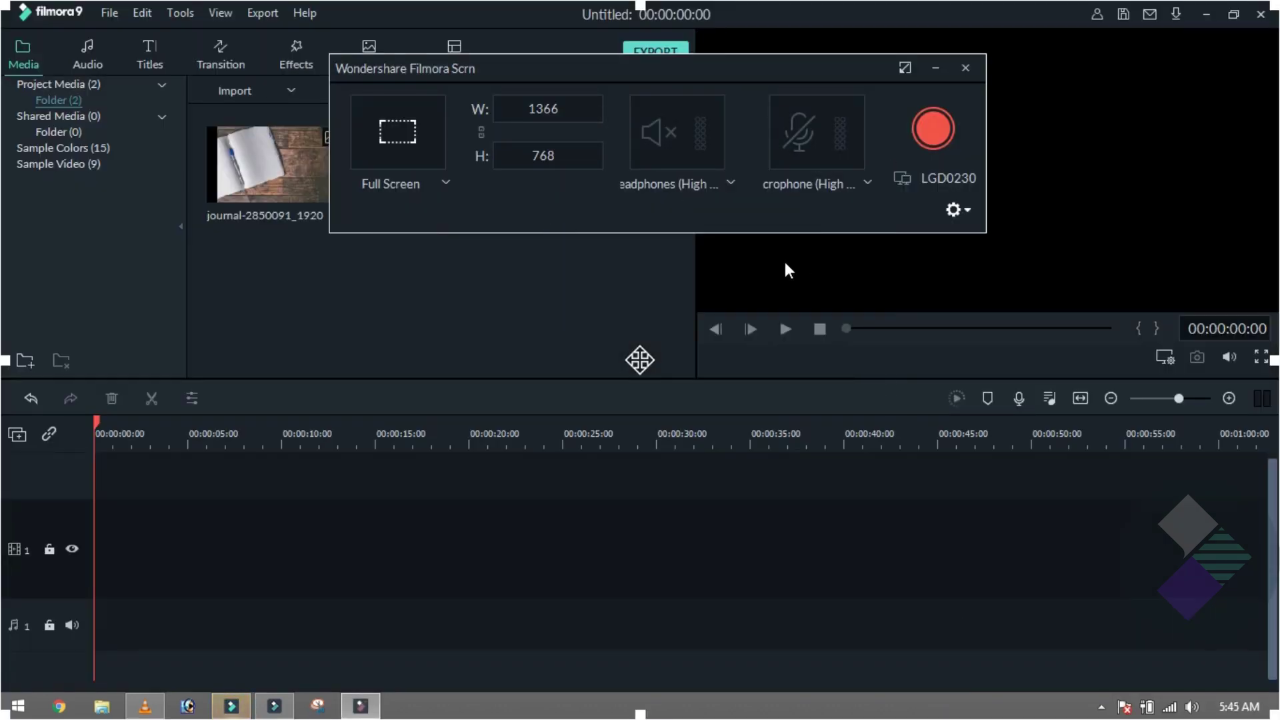
# Close Filmora Scrn and the VLC player, then minimize the Filmora9 editor.
pyautogui.click(965, 68)
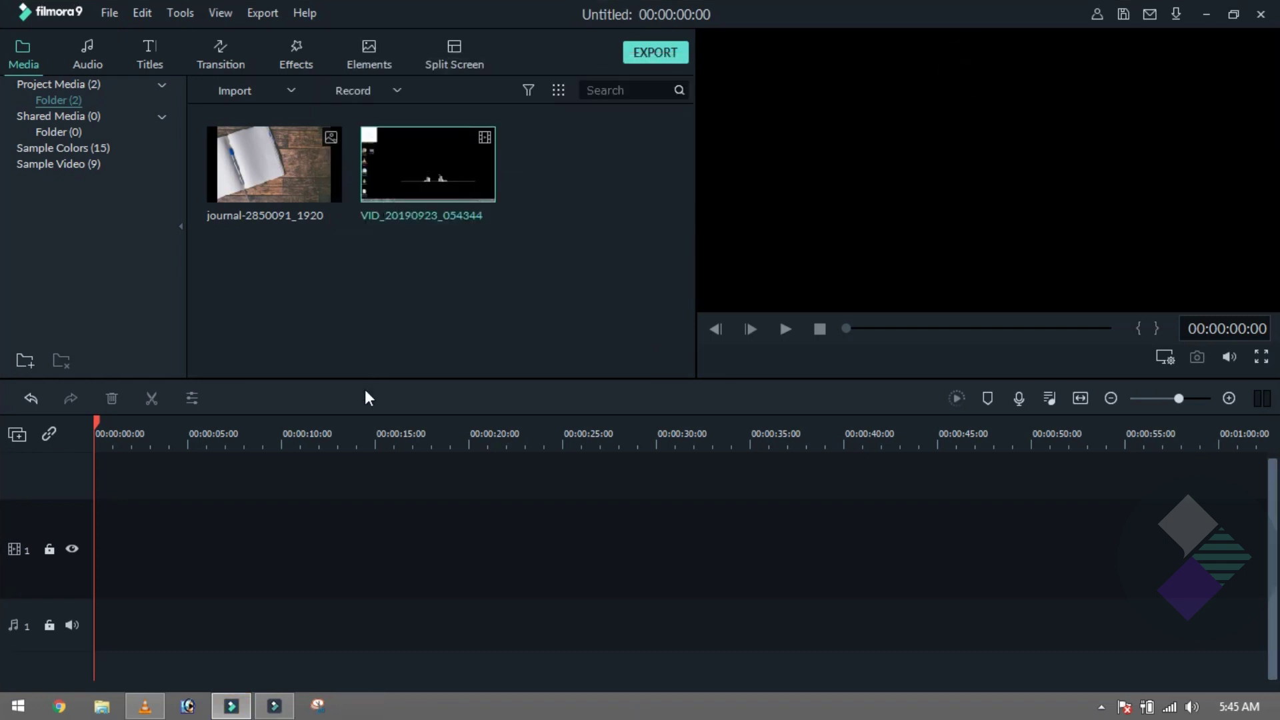
pyautogui.click(152, 708)
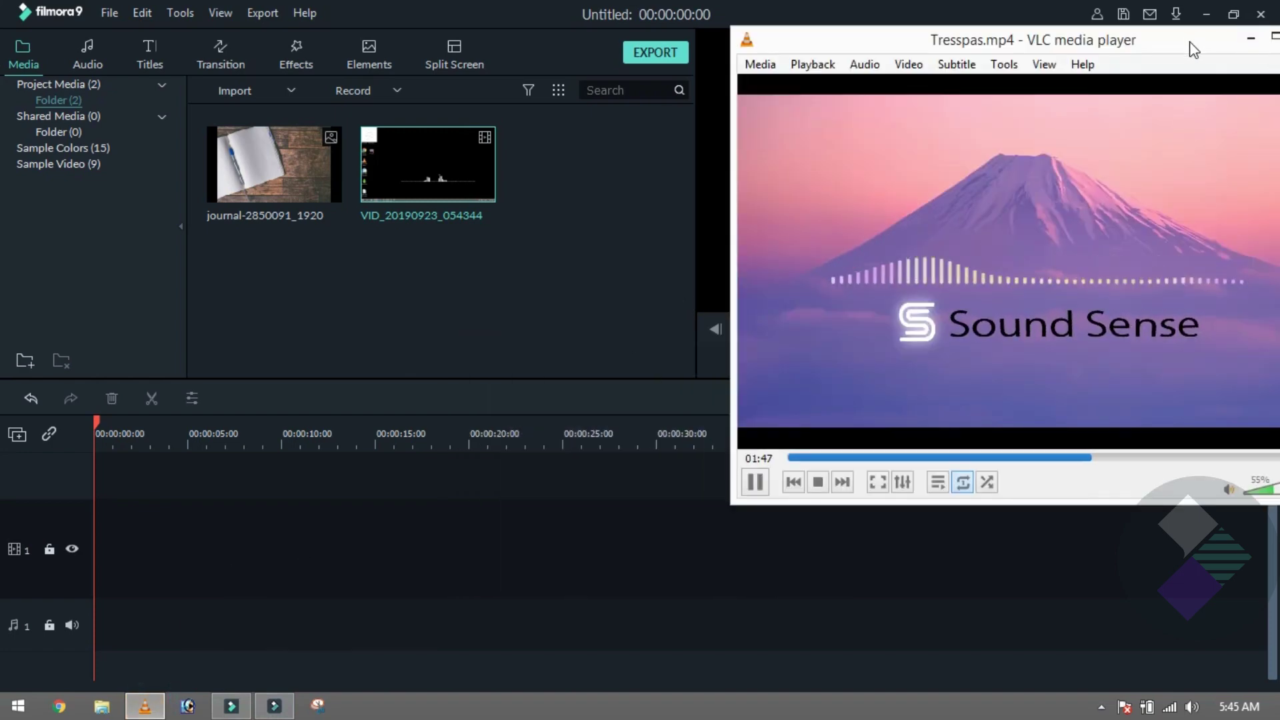
pyautogui.moveTo(1193, 50); pyautogui.dragTo(808, 81)
pyautogui.click(926, 67)
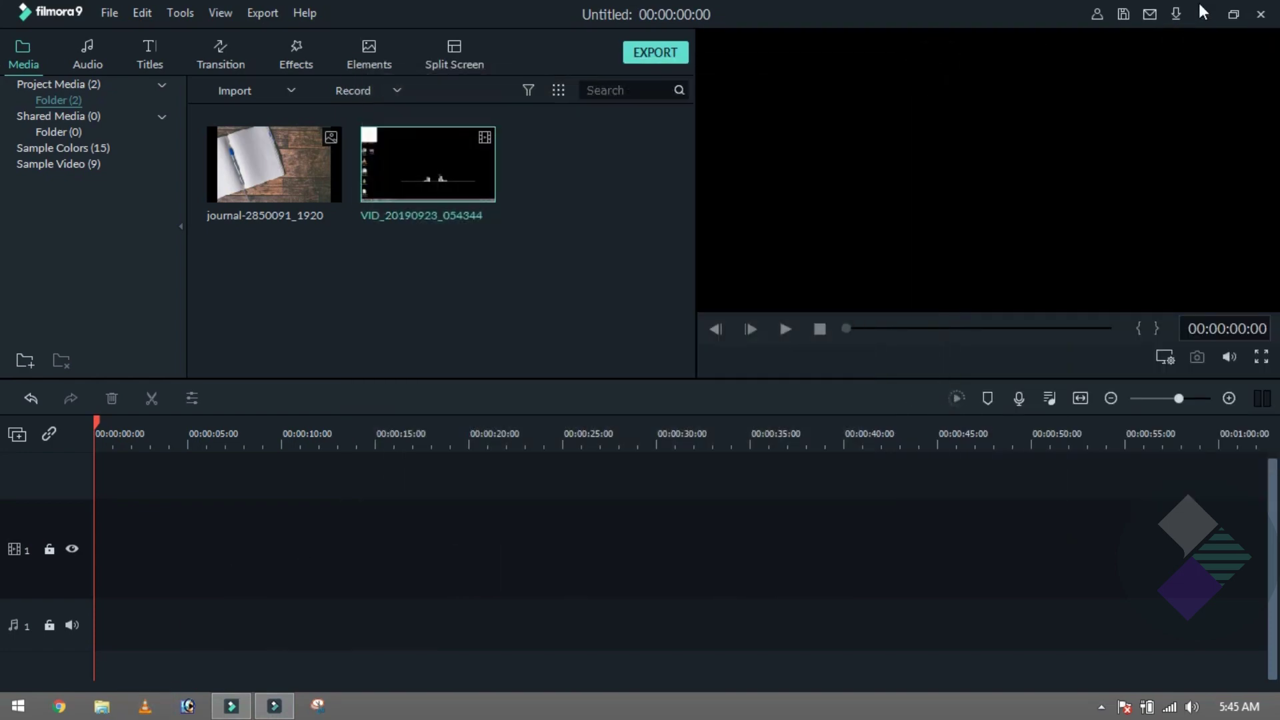
pyautogui.click(1203, 13)
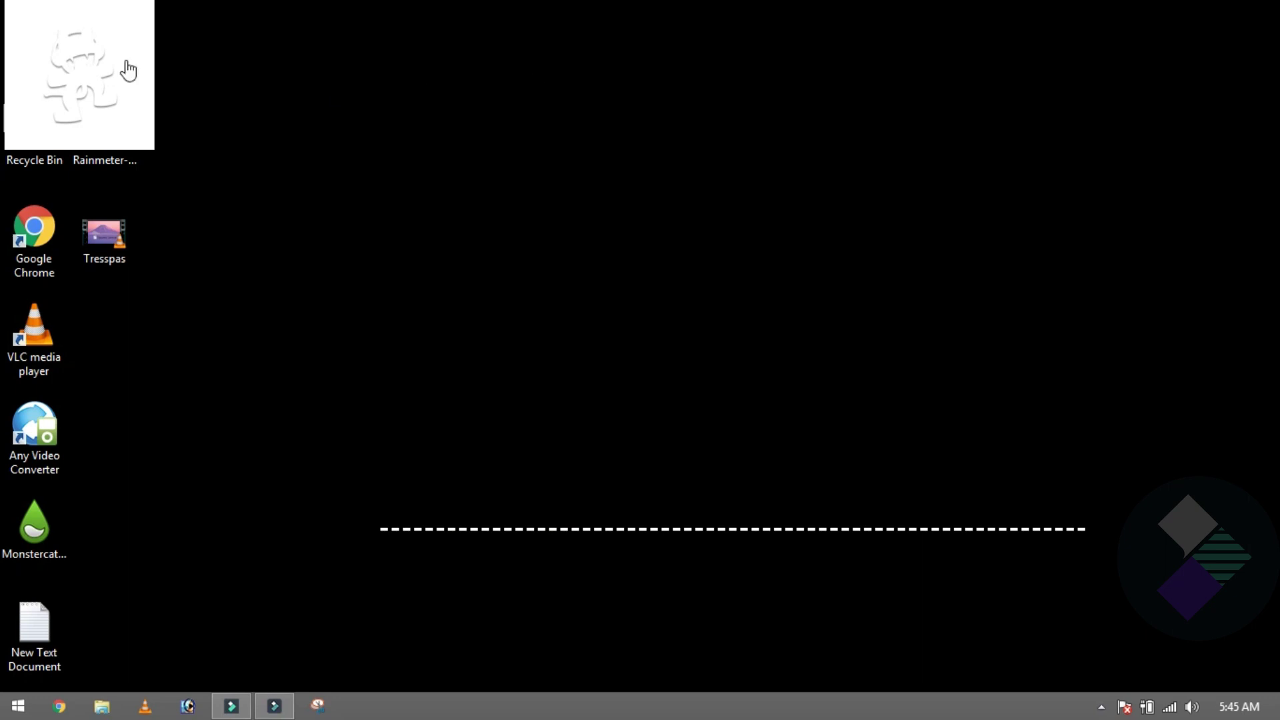
# Exit Rainmeter from its tray icon and bring the Filmora9 editor back up.
pyautogui.click(1102, 708)
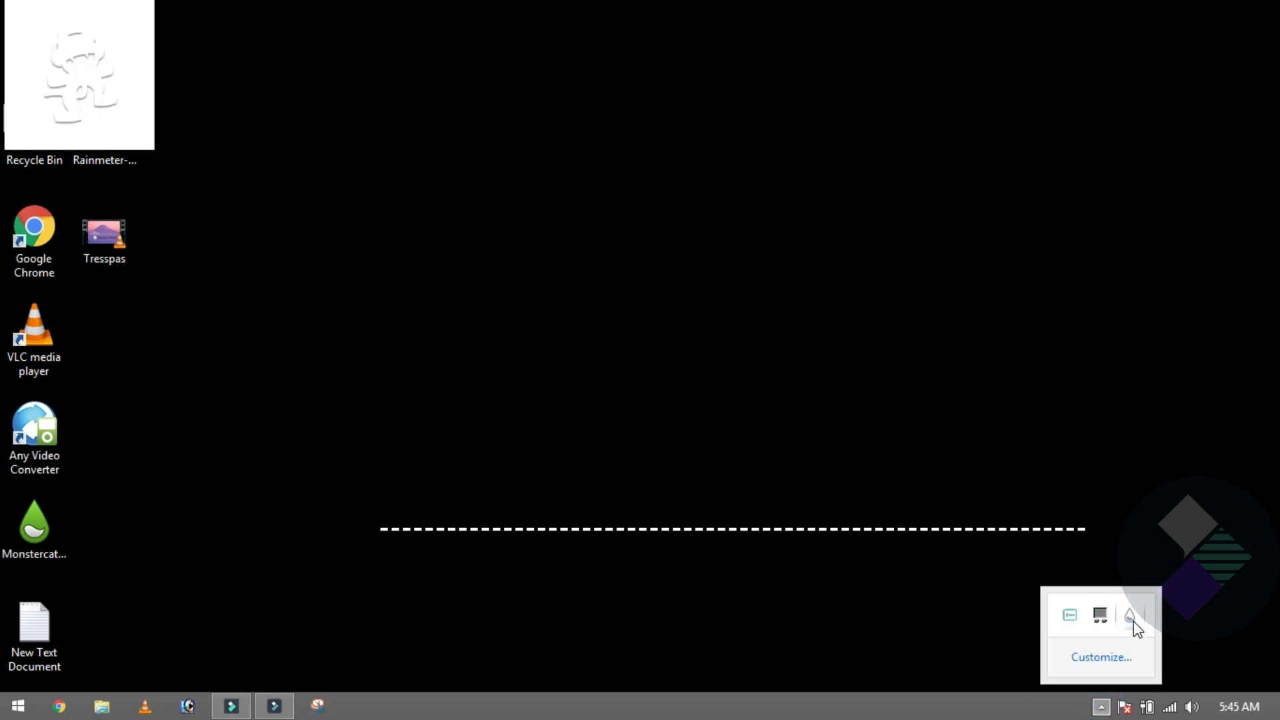
pyautogui.rightClick(1131, 616)
pyautogui.click(1095, 608)
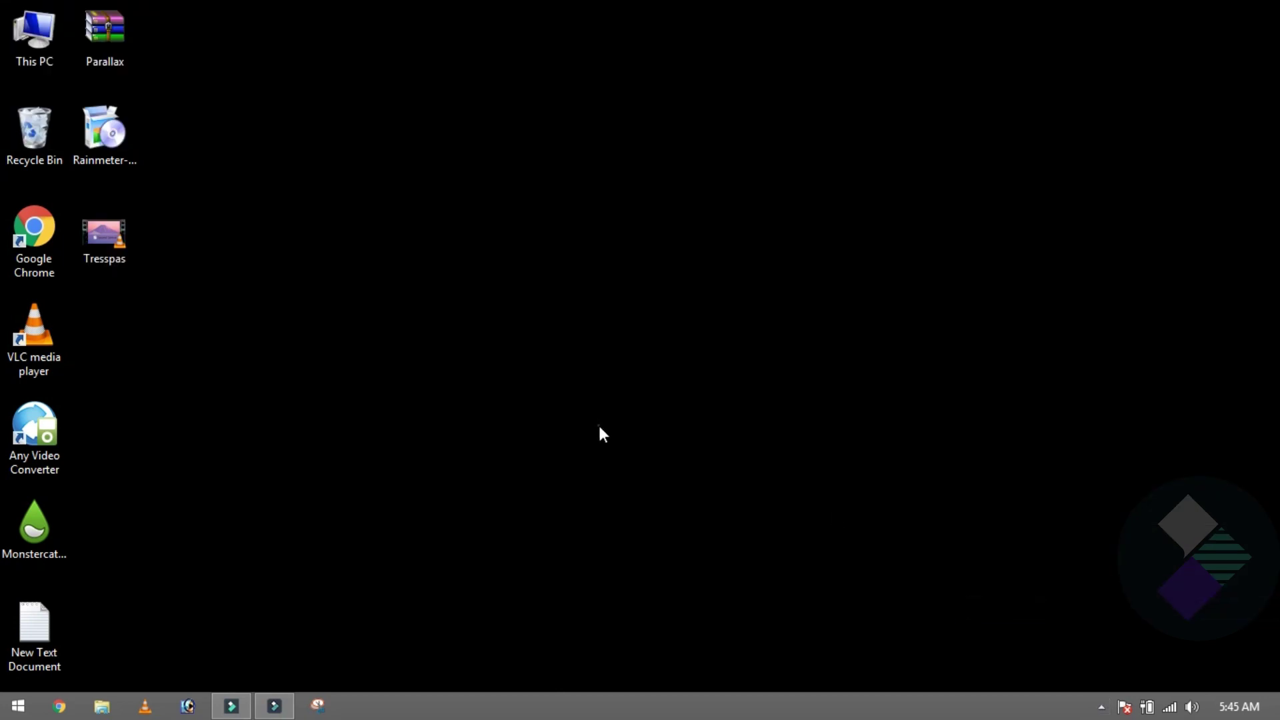
pyautogui.click(251, 705)
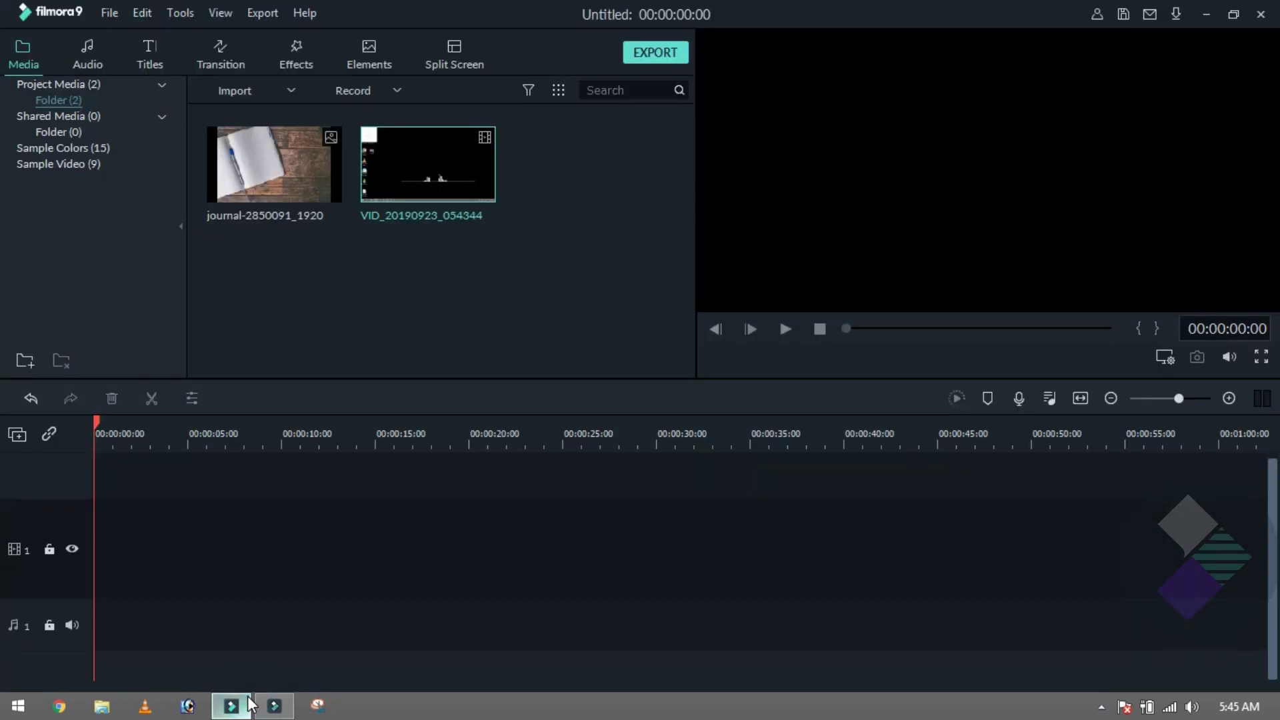
# Place journal-2850091_1920 on video track 1, stretch it to about 23 seconds, and Crop to Fit.
pyautogui.moveTo(315, 189); pyautogui.dragTo(100, 565)
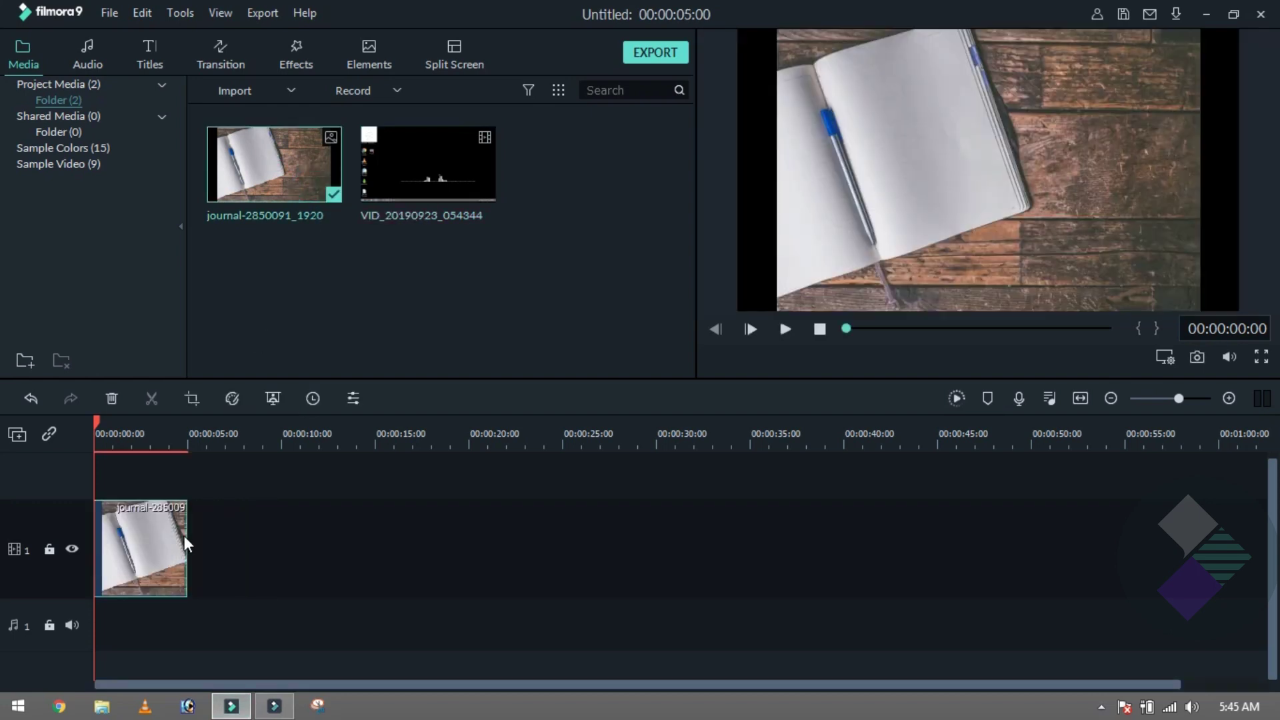
pyautogui.moveTo(187, 532); pyautogui.dragTo(542, 512)
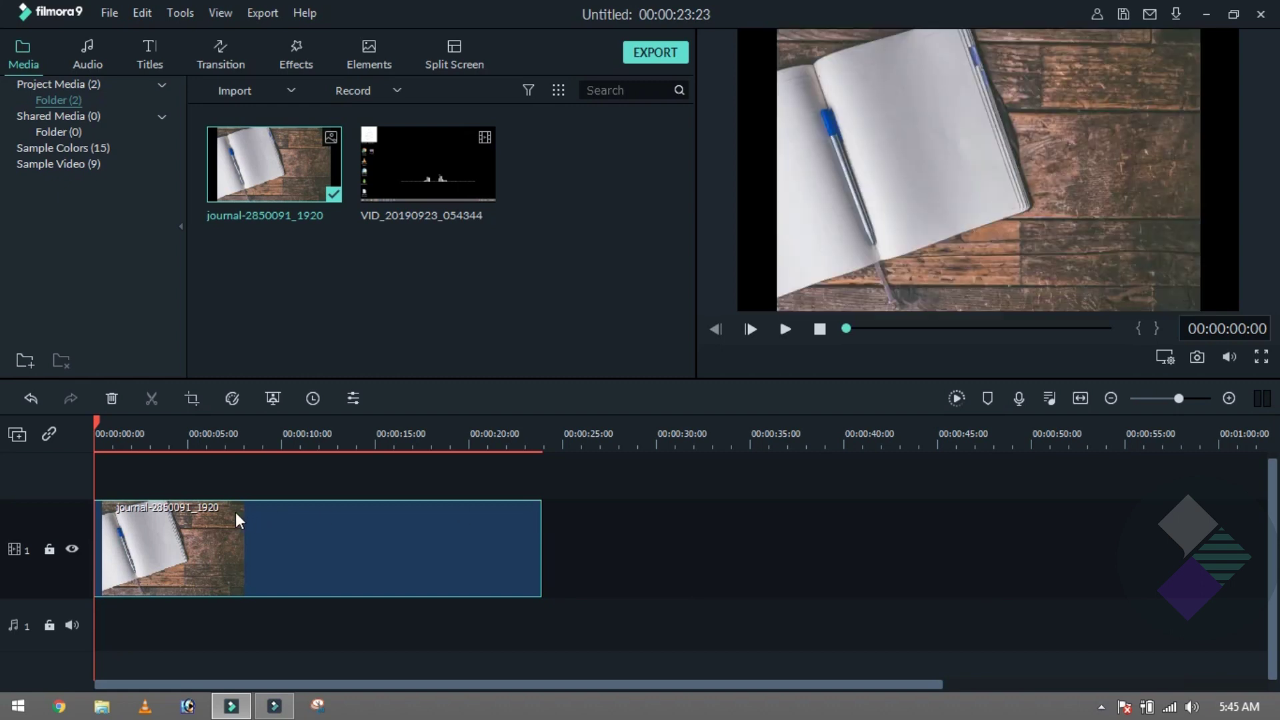
pyautogui.rightClick(286, 566)
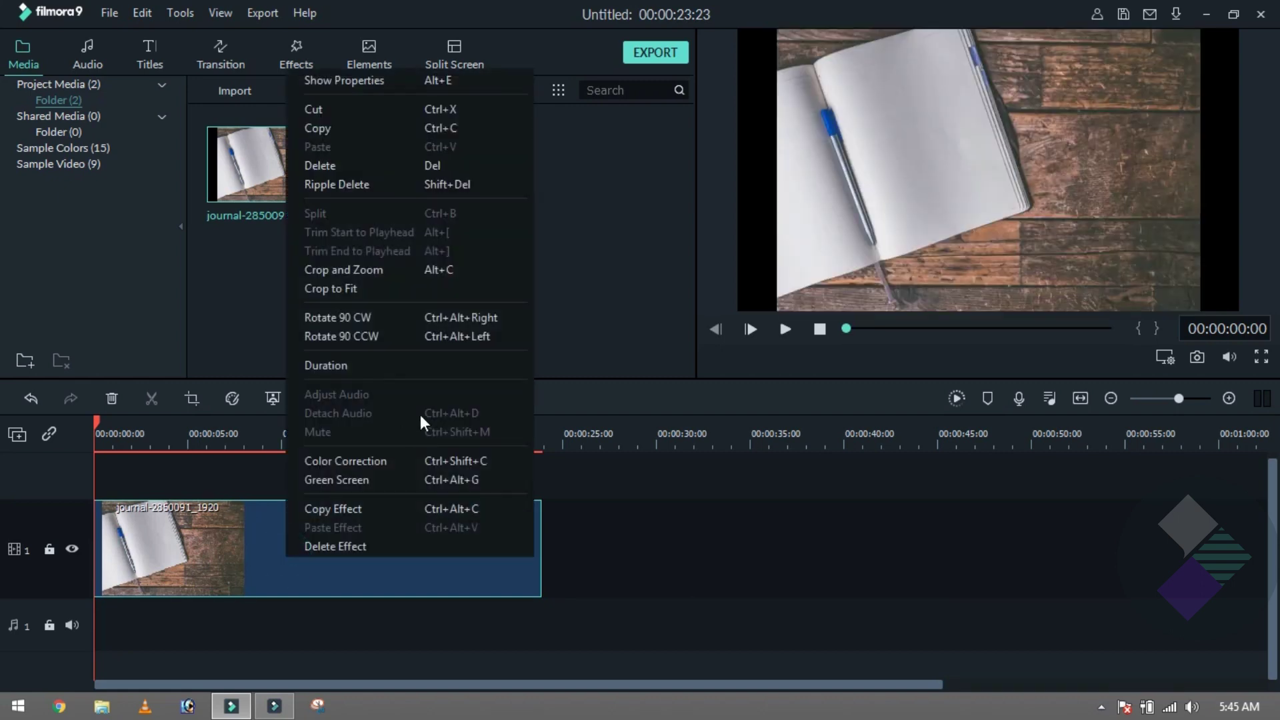
pyautogui.click(371, 287)
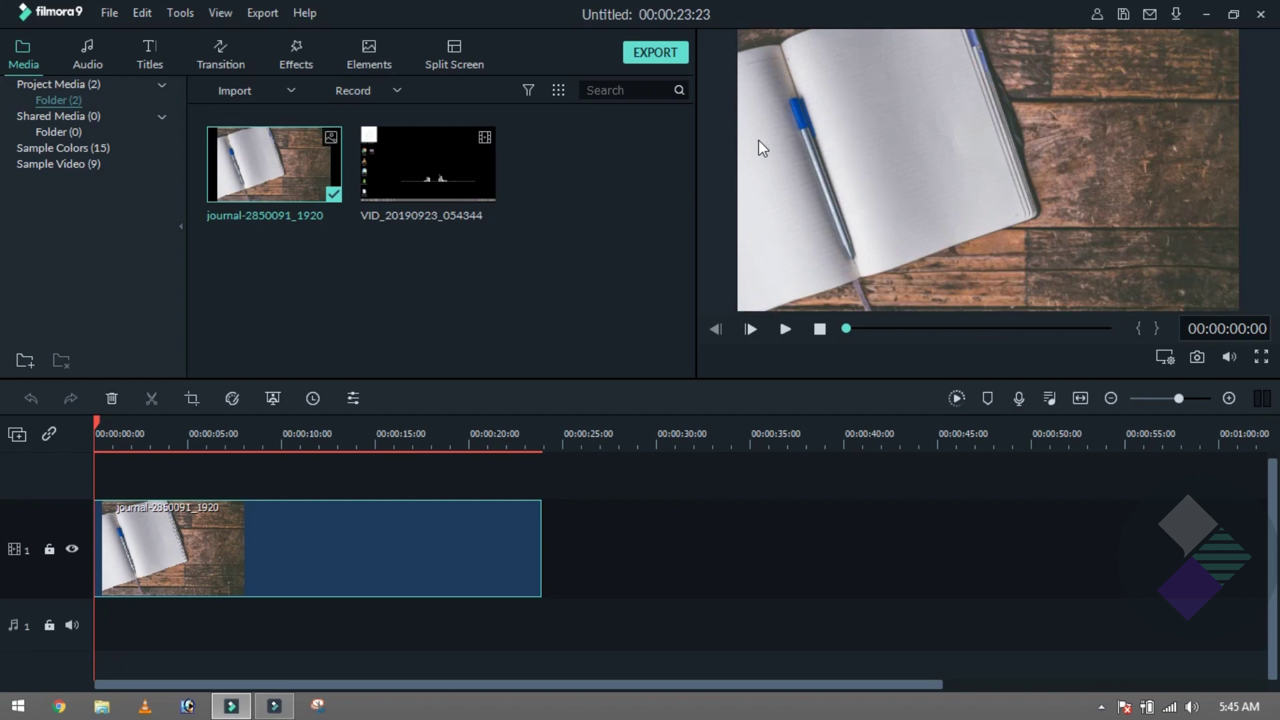
# Preview VID_20190923_054344, then add it on a track above the image, keeping the current project settings.
pyautogui.doubleClick(462, 174)
pyautogui.click(917, 328)
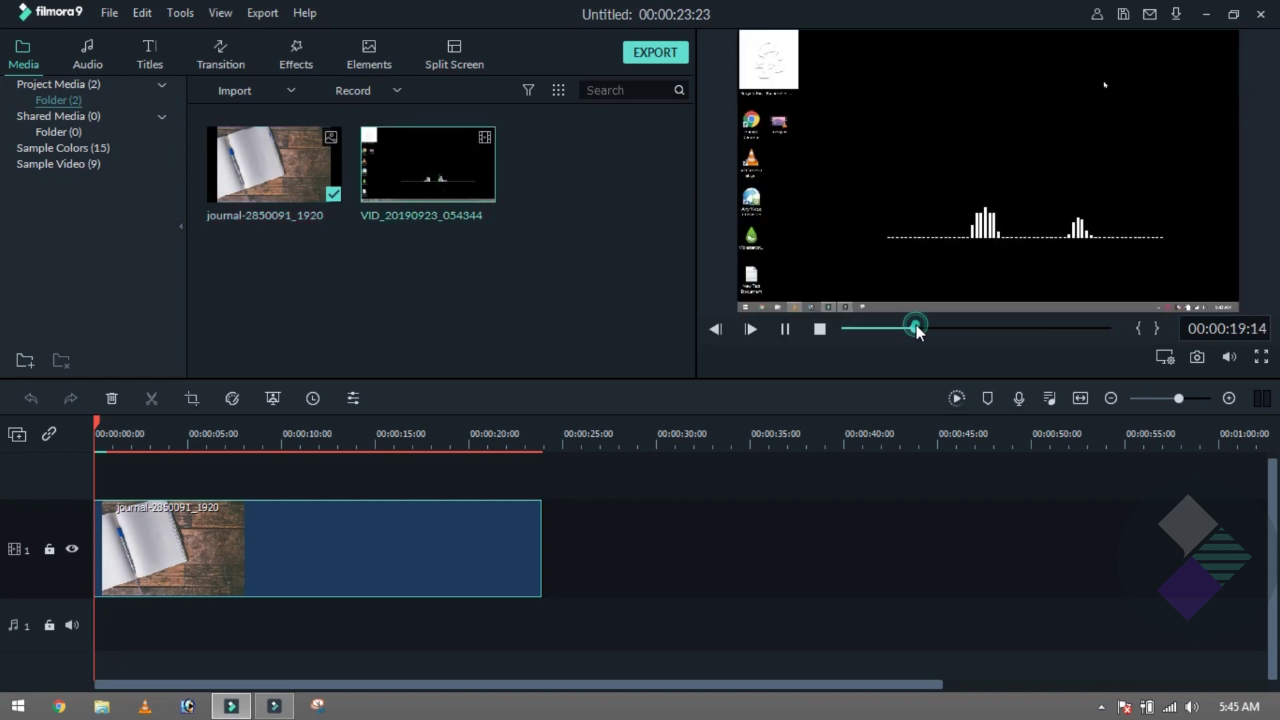
pyautogui.click(954, 231)
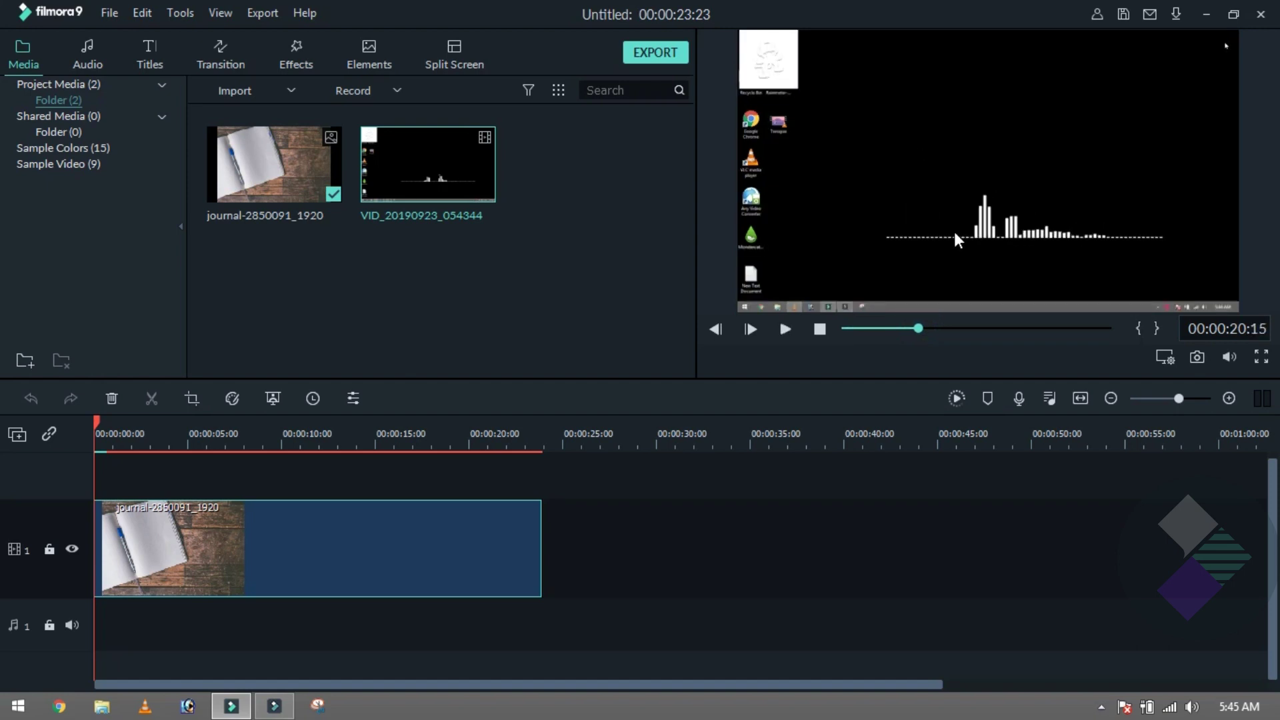
pyautogui.moveTo(470, 184); pyautogui.dragTo(101, 482)
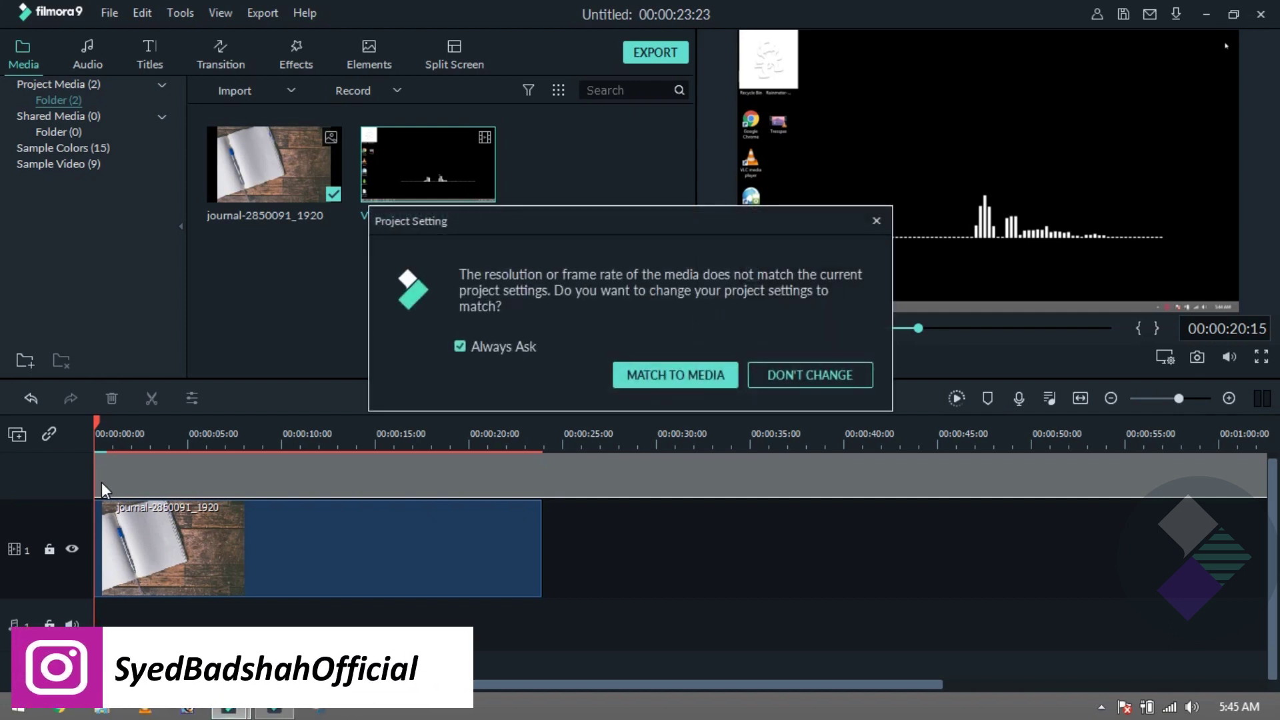
pyautogui.click(855, 370)
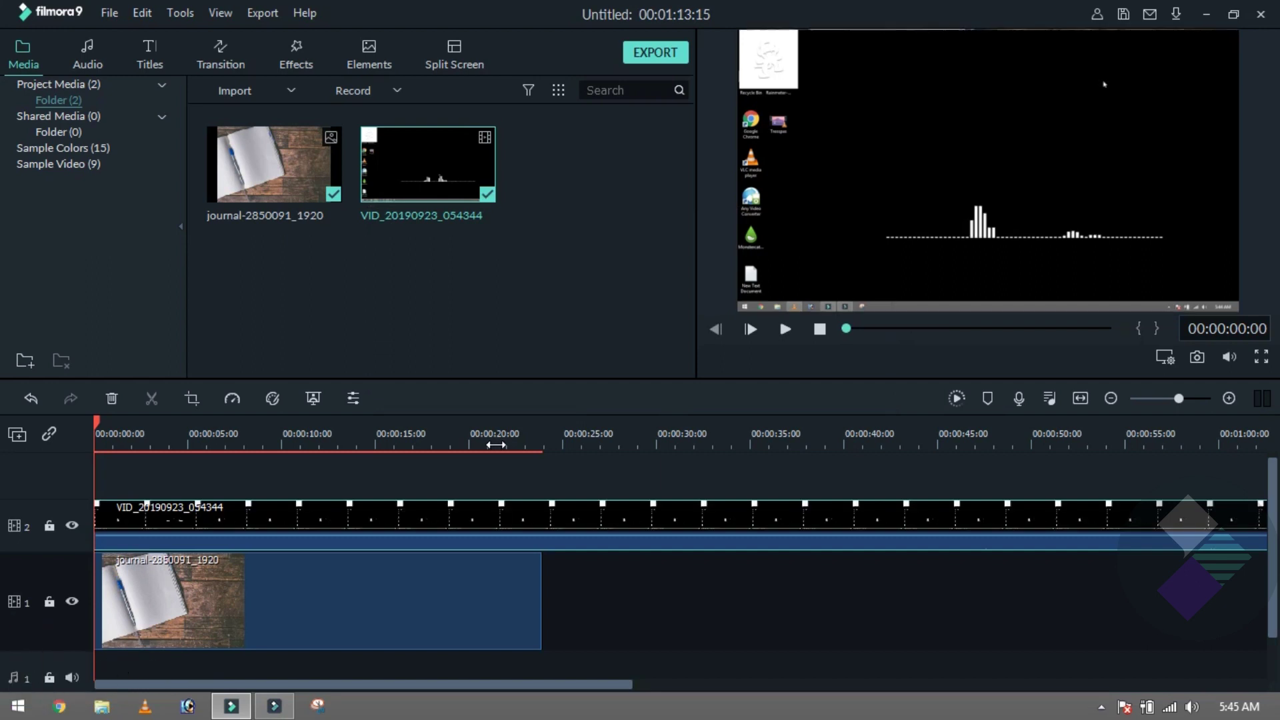
# Split the visualizer clip at 15 seconds and delete the first part.
pyautogui.click(375, 446)
pyautogui.click(391, 520)
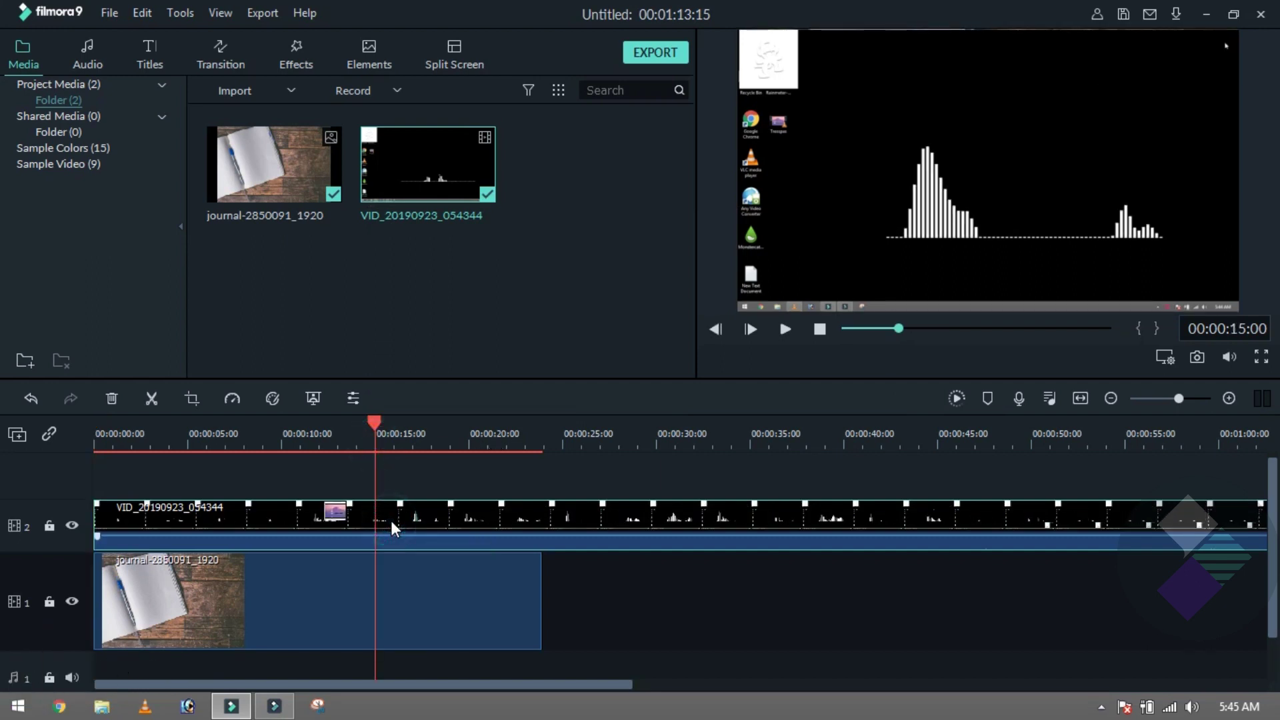
pyautogui.click(346, 519)
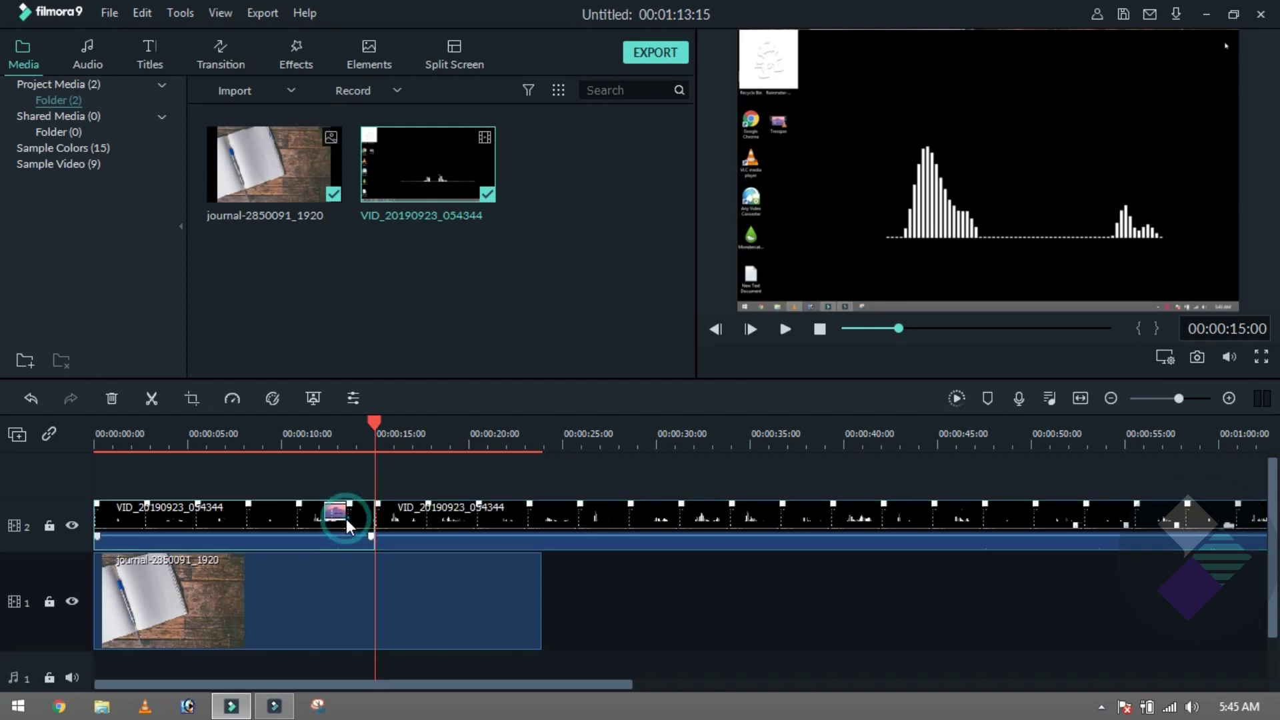
pyautogui.press('Delete')
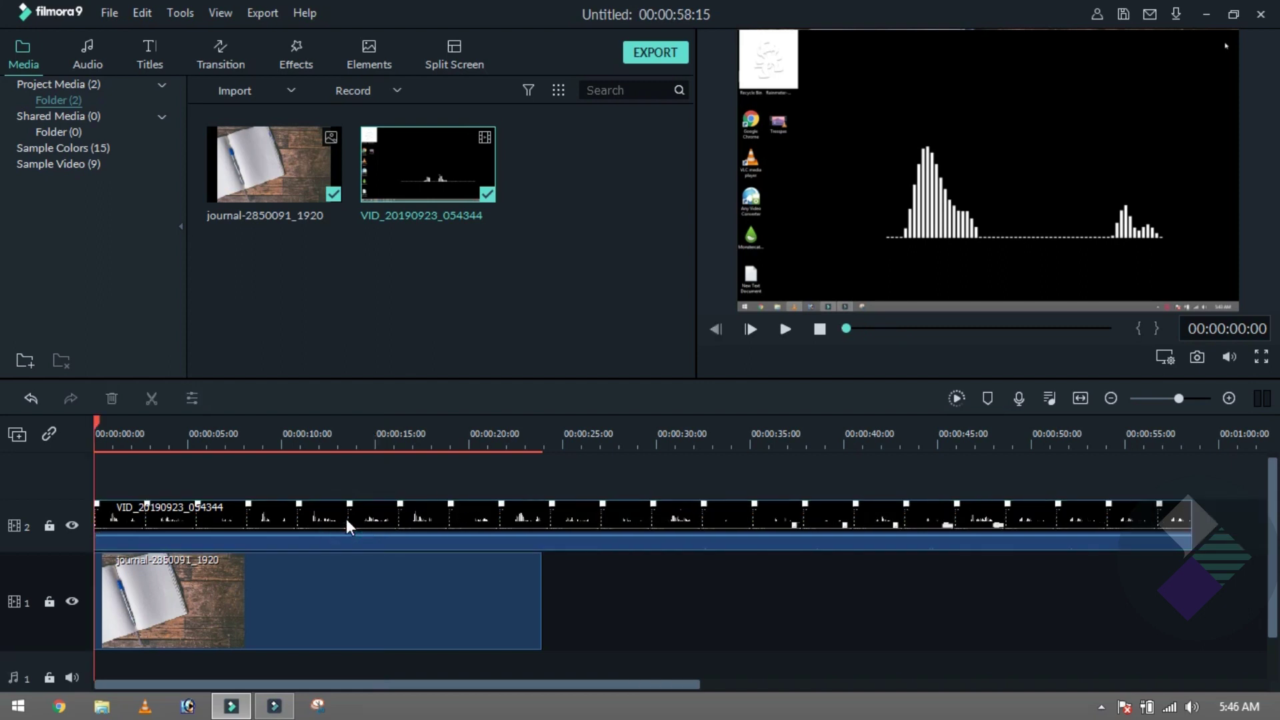
# Shorten the visualizer clip to end with the journal image at 00:00:23:23, then preview it.
pyautogui.click(344, 516)
pyautogui.moveTo(1191, 511); pyautogui.dragTo(541, 508)
pyautogui.click(314, 450)
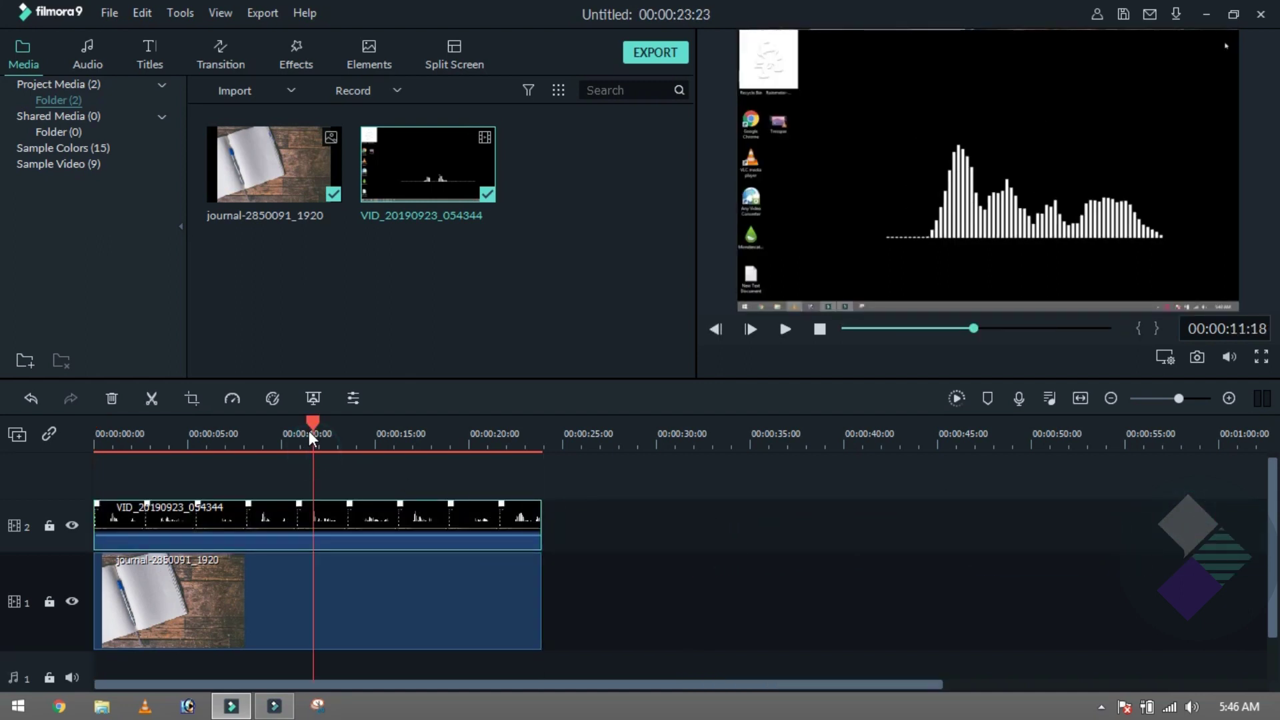
pyautogui.click(436, 438)
pyautogui.moveTo(450, 441); pyautogui.dragTo(190, 437)
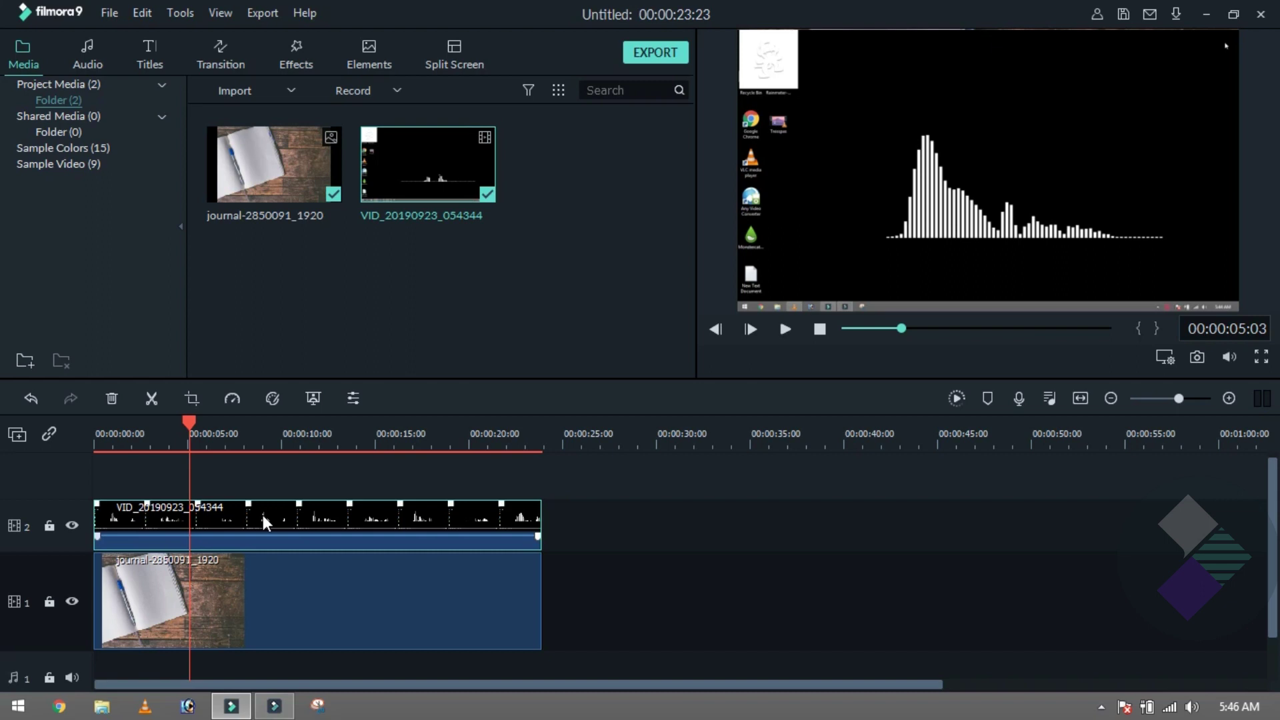
# Apply Green Screen to the visualizer clip, keying out black sampled from the preview with a raised offset.
pyautogui.rightClick(262, 514)
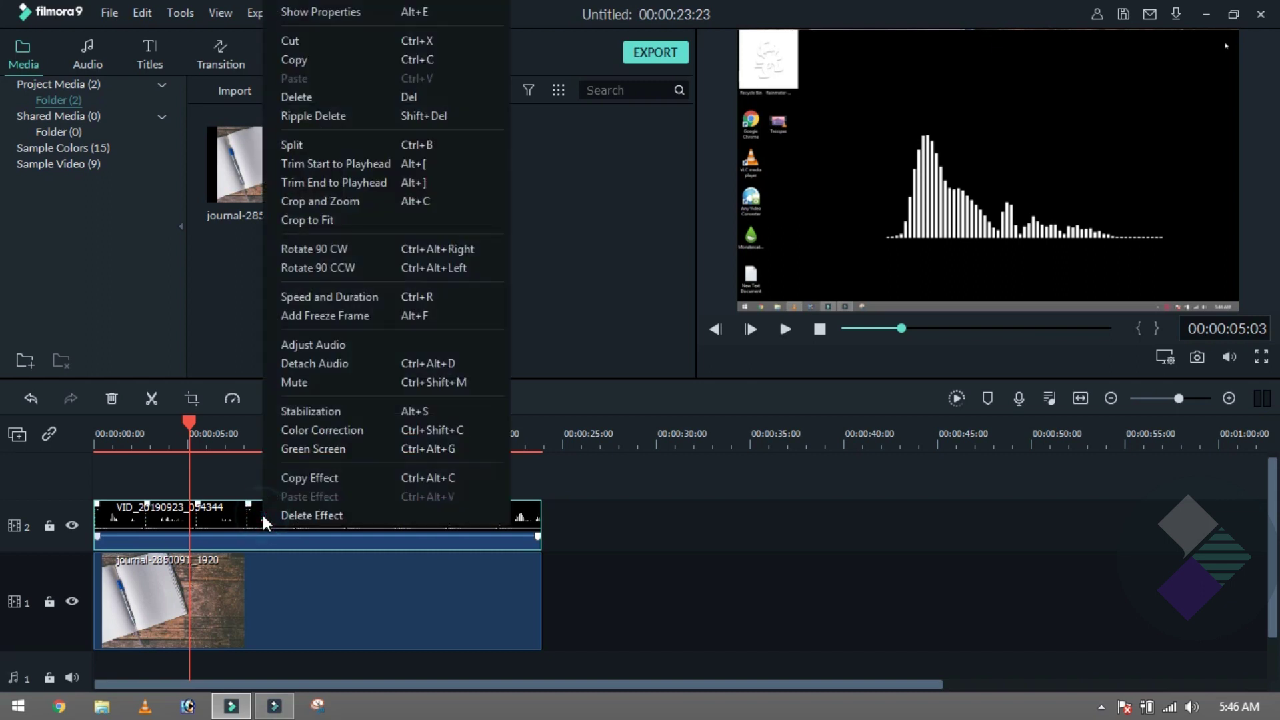
pyautogui.click(349, 448)
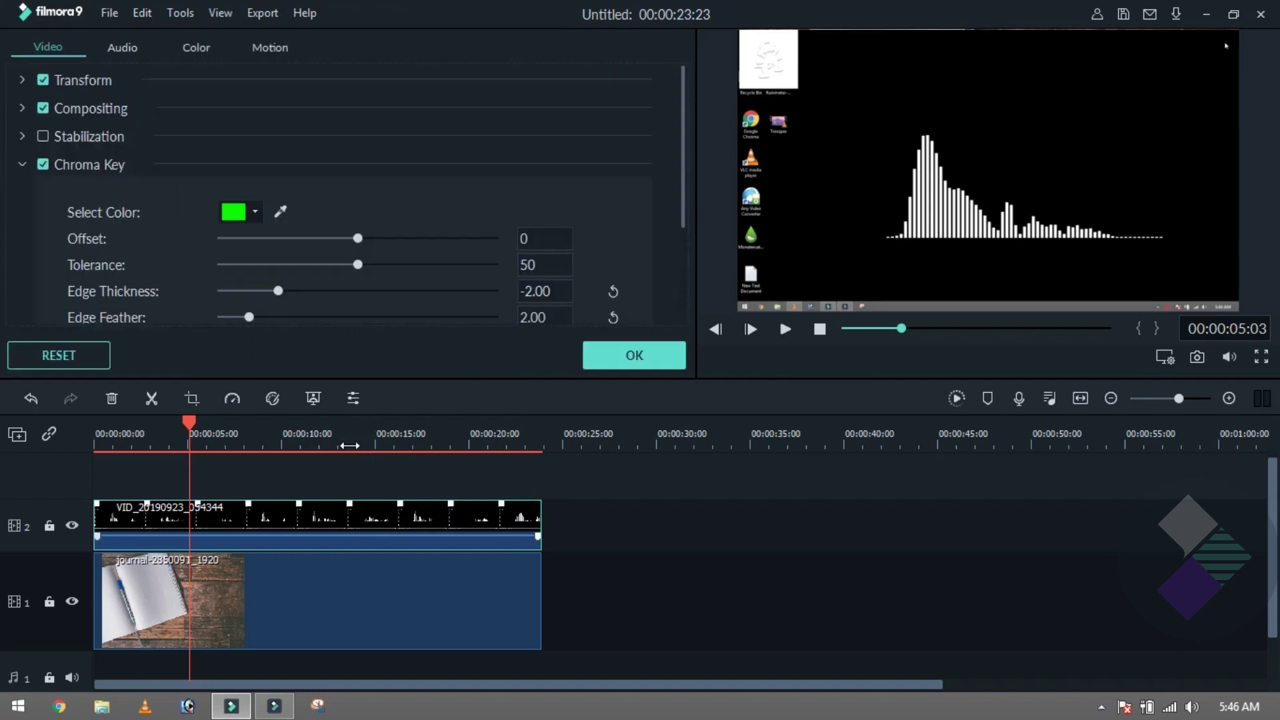
pyautogui.click(231, 214)
pyautogui.click(226, 295)
pyautogui.click(282, 211)
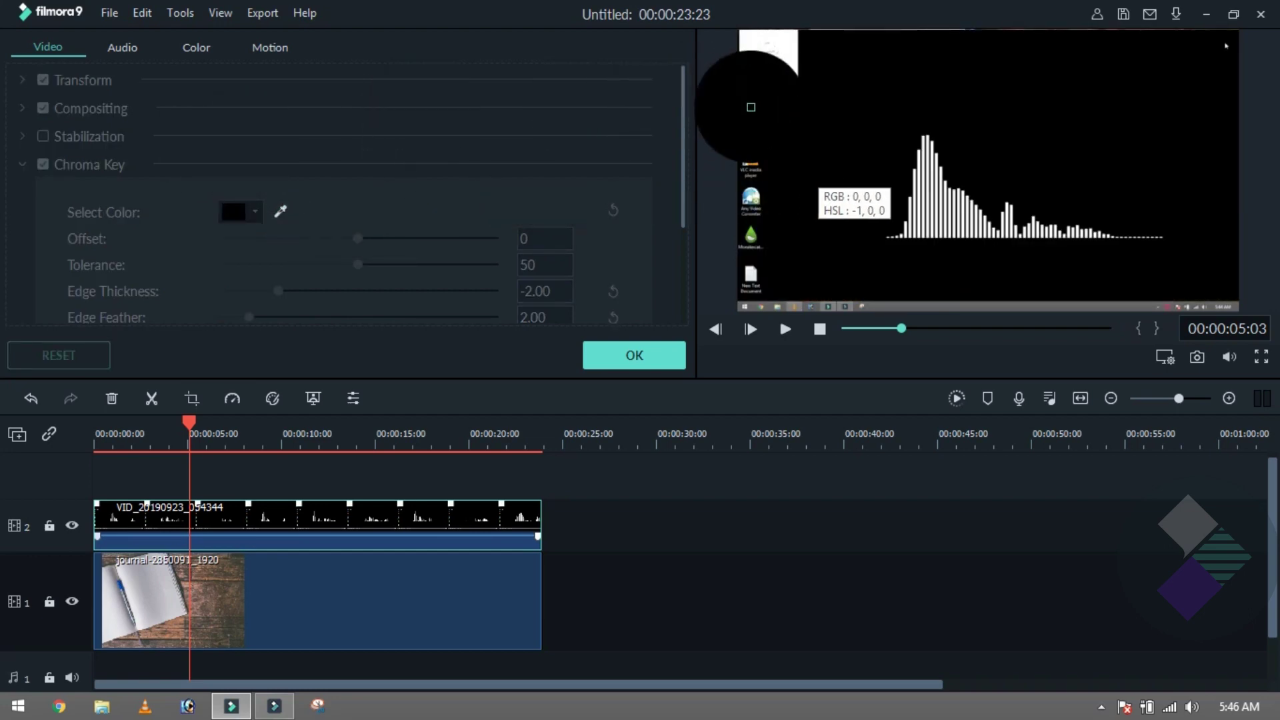
pyautogui.click(839, 186)
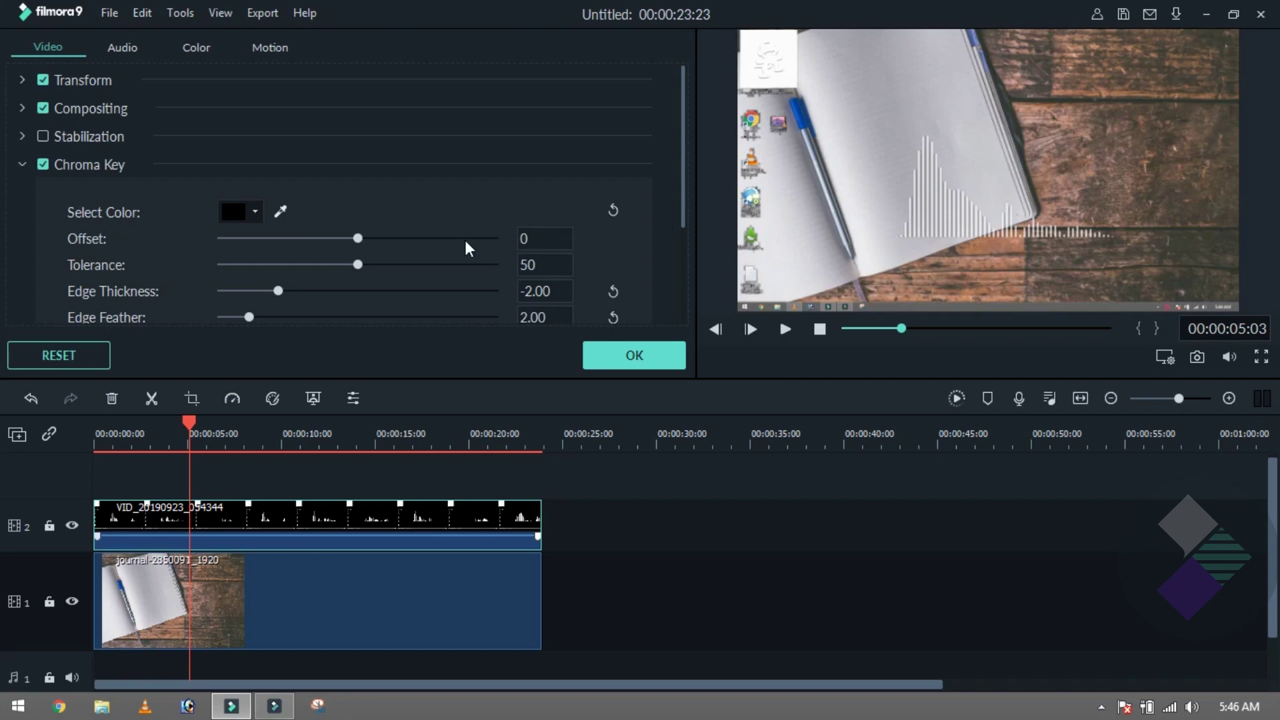
pyautogui.moveTo(358, 239); pyautogui.dragTo(362, 244)
pyautogui.click(623, 351)
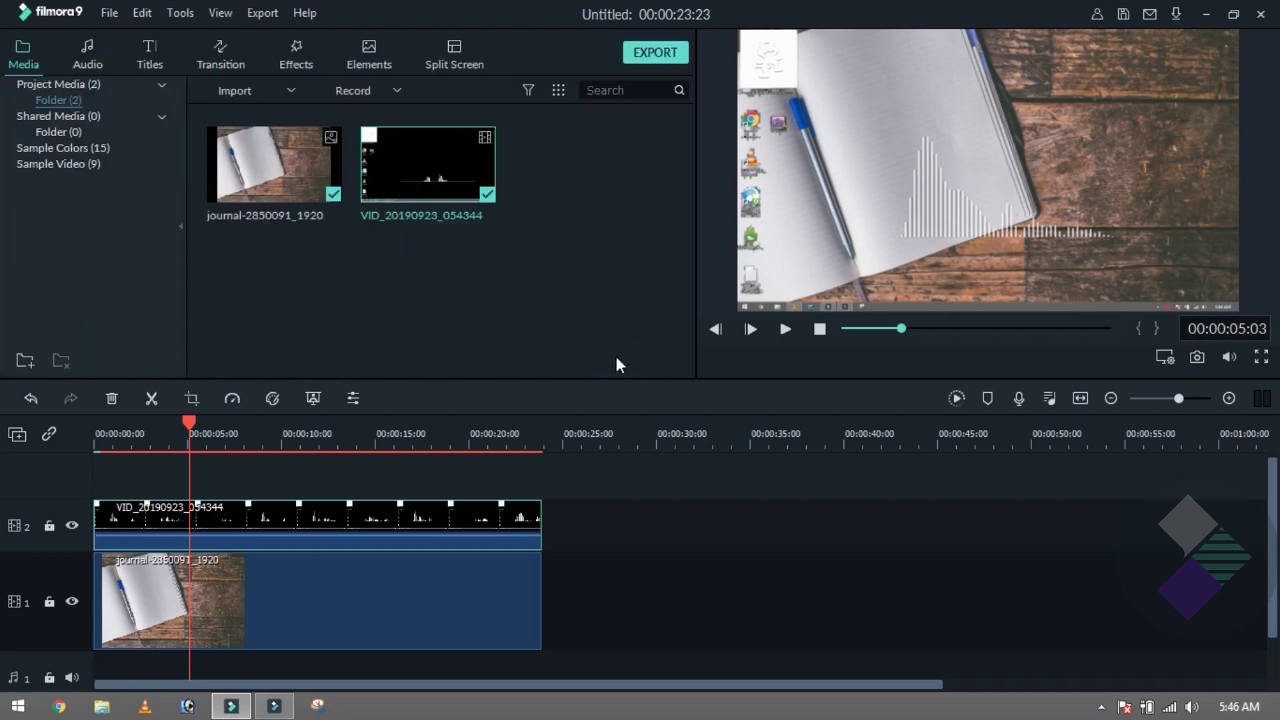
# Hide and re-show the background track to check the keyed bars over the journal image.
pyautogui.click(427, 592)
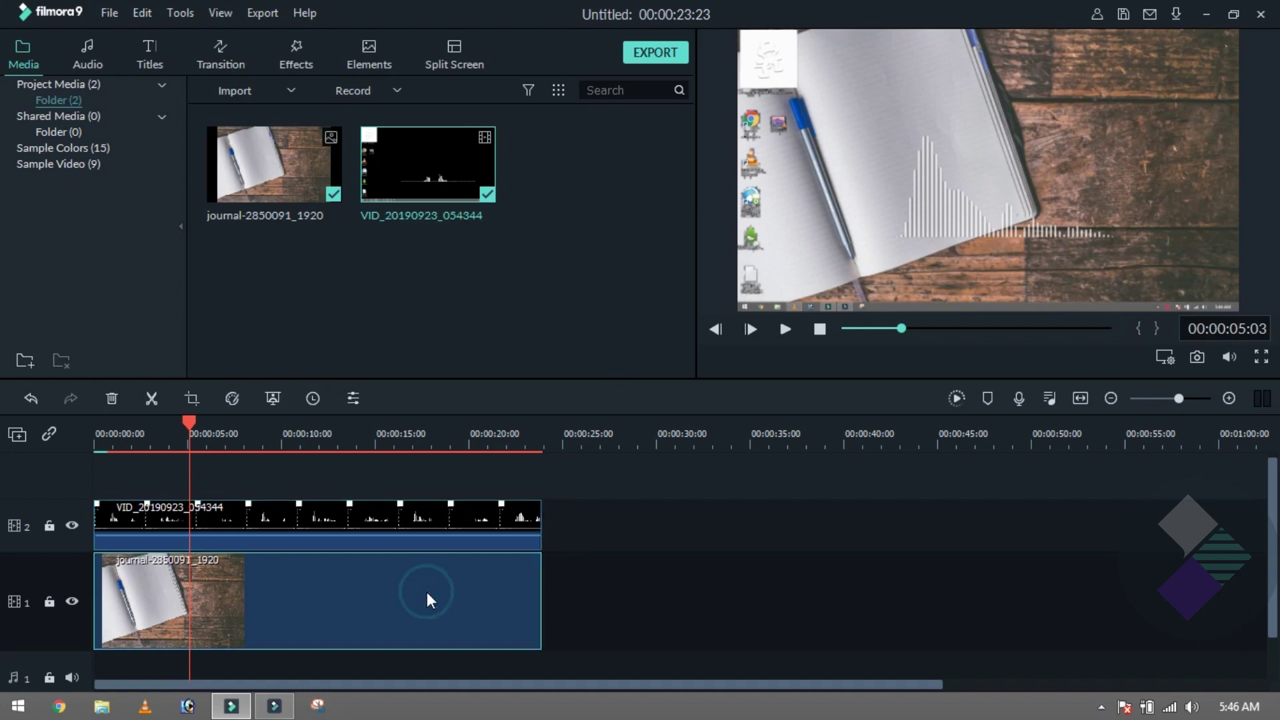
pyautogui.click(69, 600)
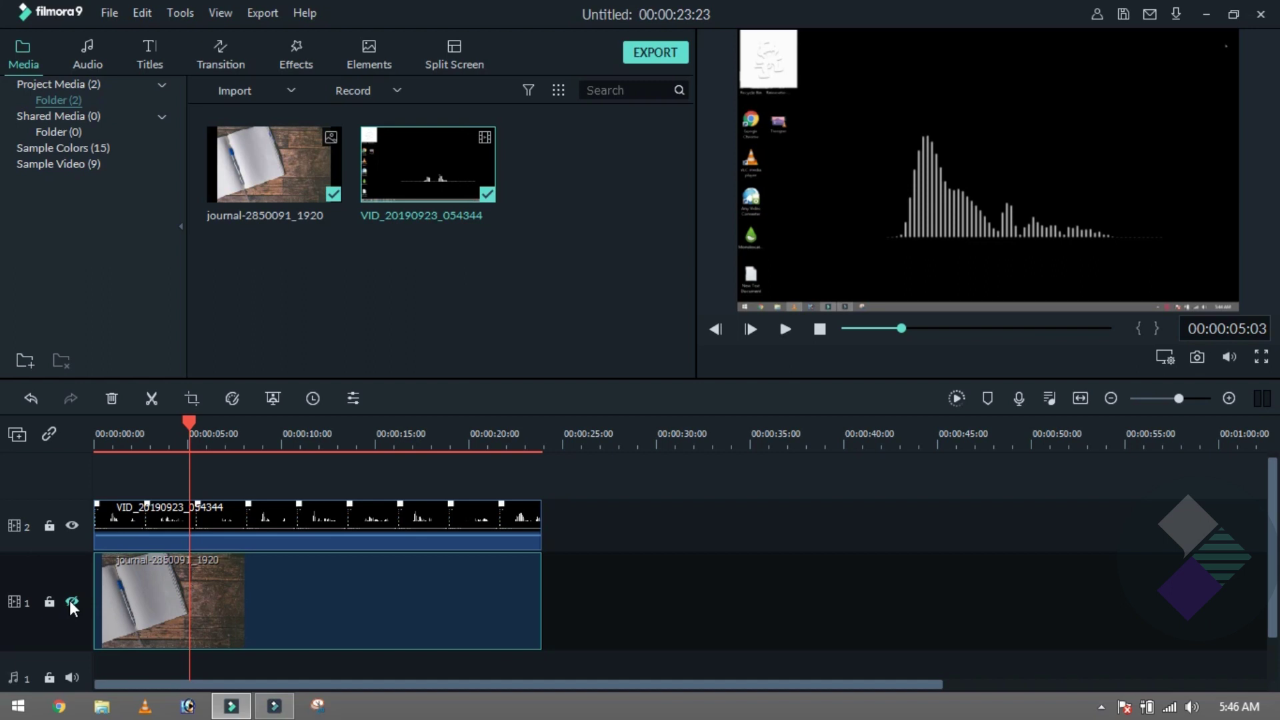
pyautogui.click(70, 600)
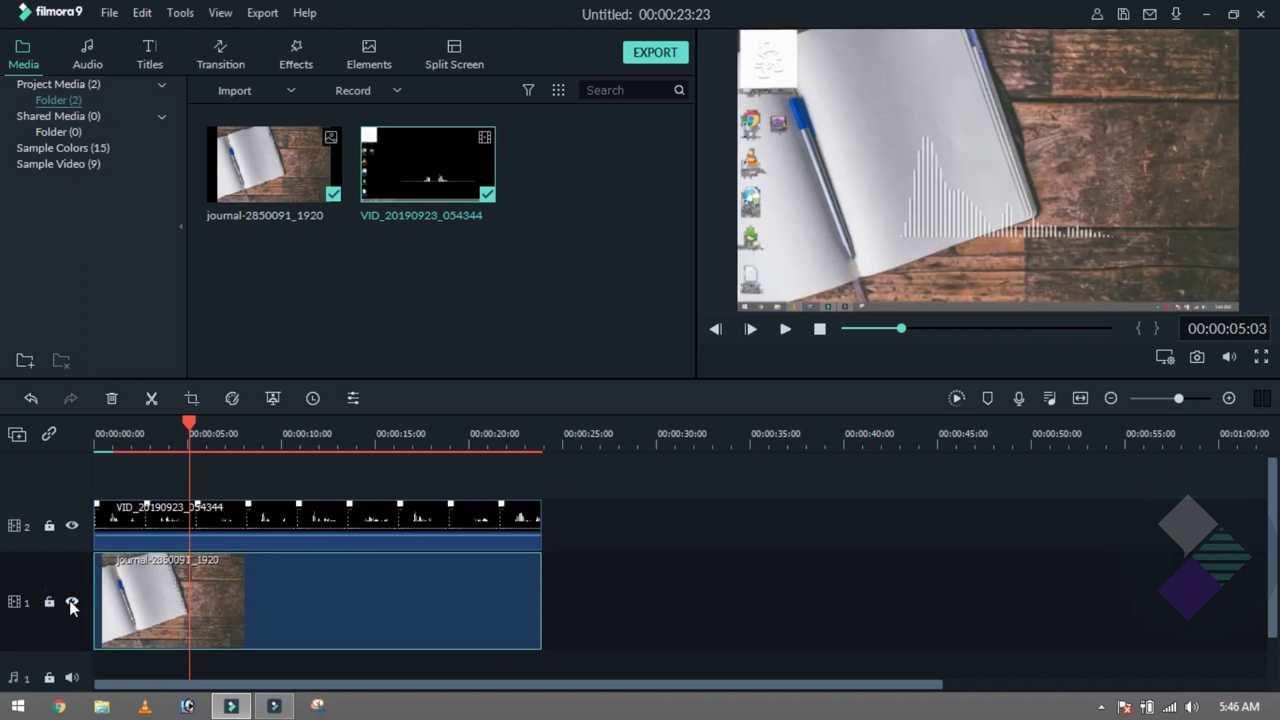
# Open the Crop and Zoom settings for the visualizer clip.
pyautogui.rightClick(278, 522)
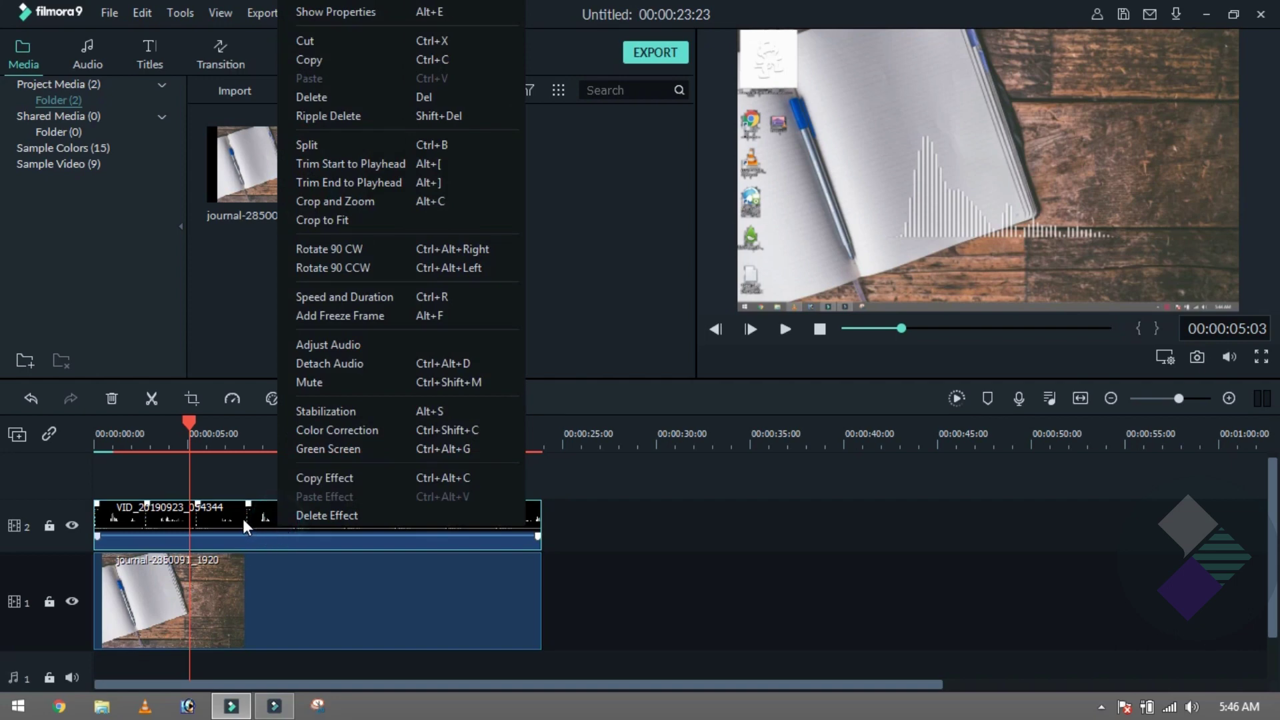
pyautogui.click(243, 519)
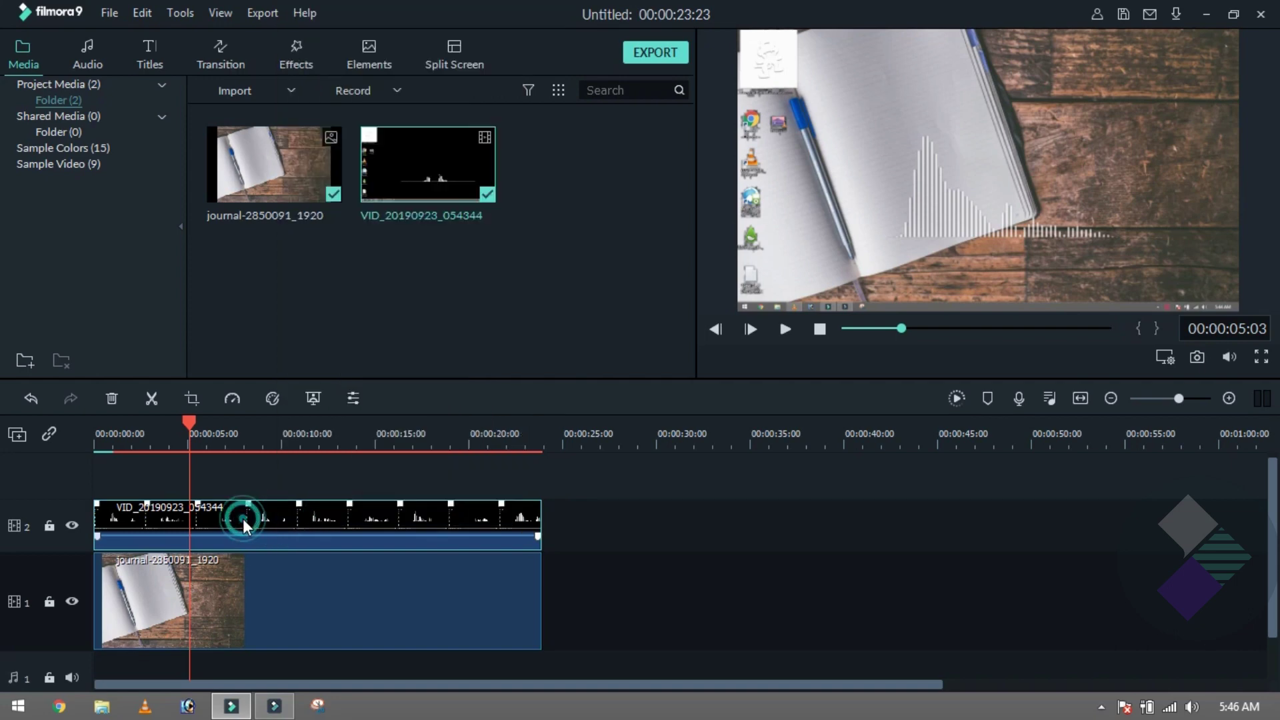
pyautogui.click(193, 400)
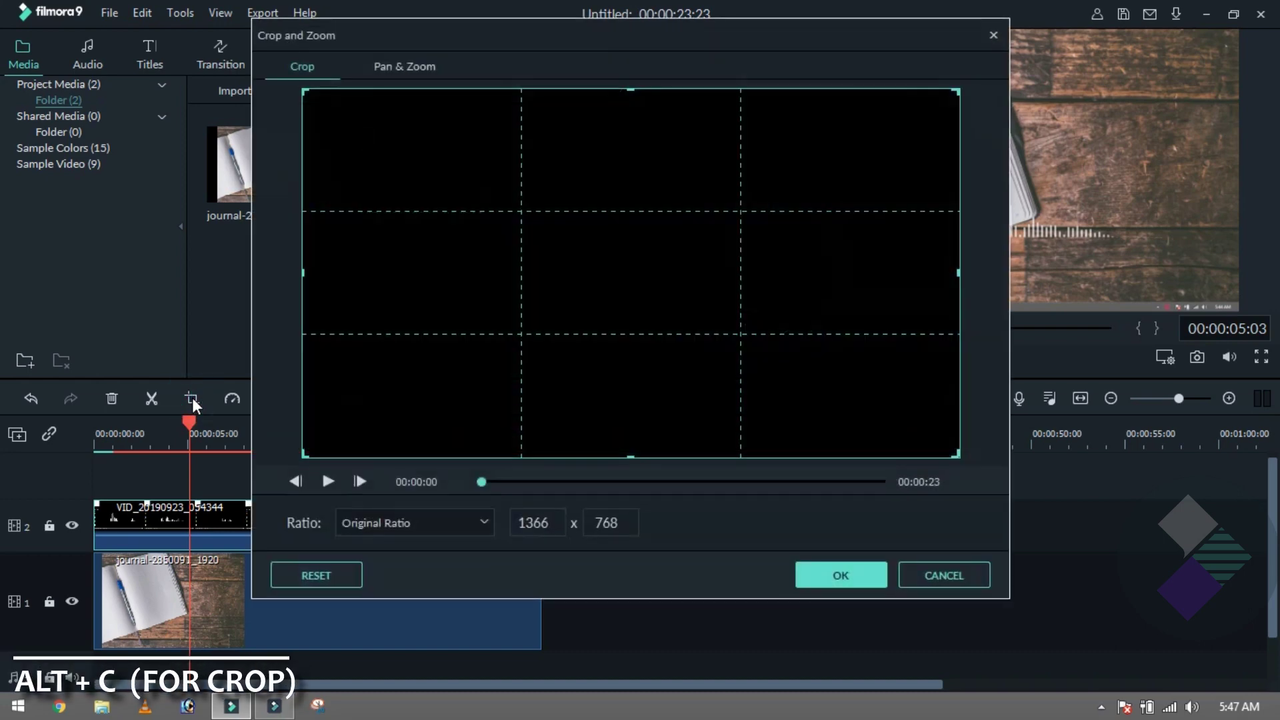
# Set a Custom crop ratio and trim off icons, taskbar, right and top to 849 × 531.
pyautogui.click(404, 528)
pyautogui.click(392, 638)
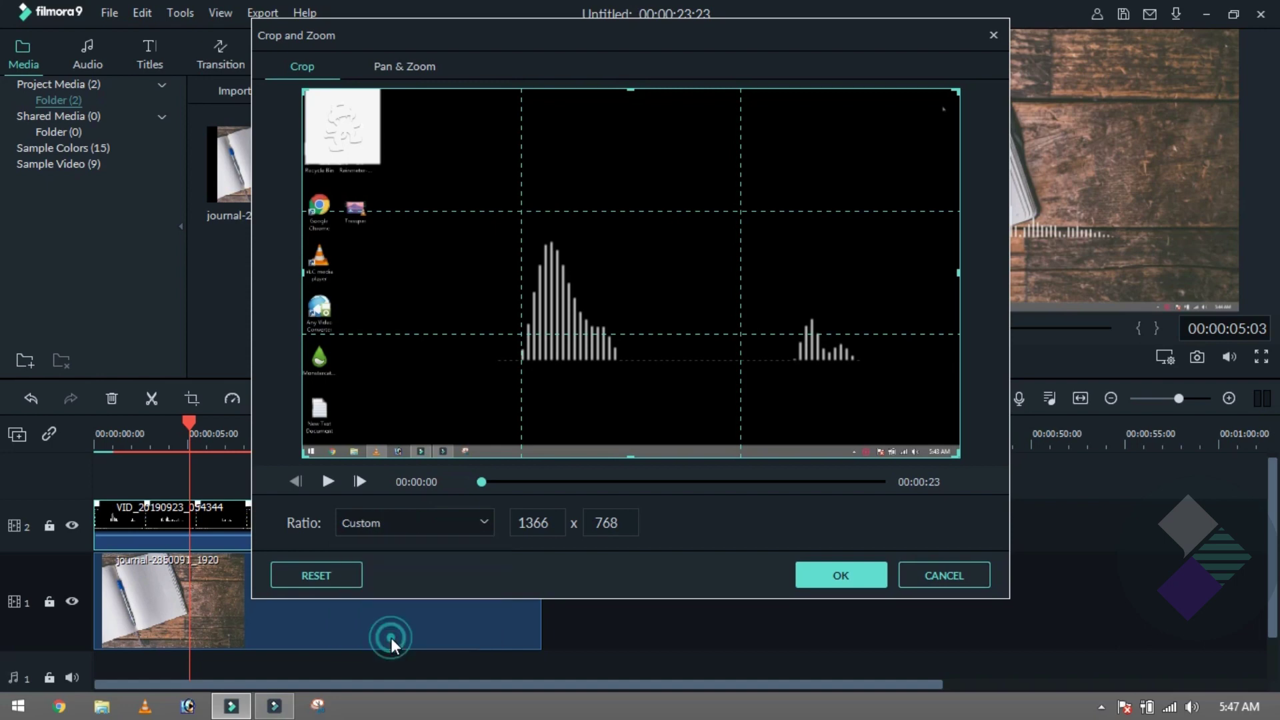
pyautogui.moveTo(303, 277); pyautogui.dragTo(468, 276)
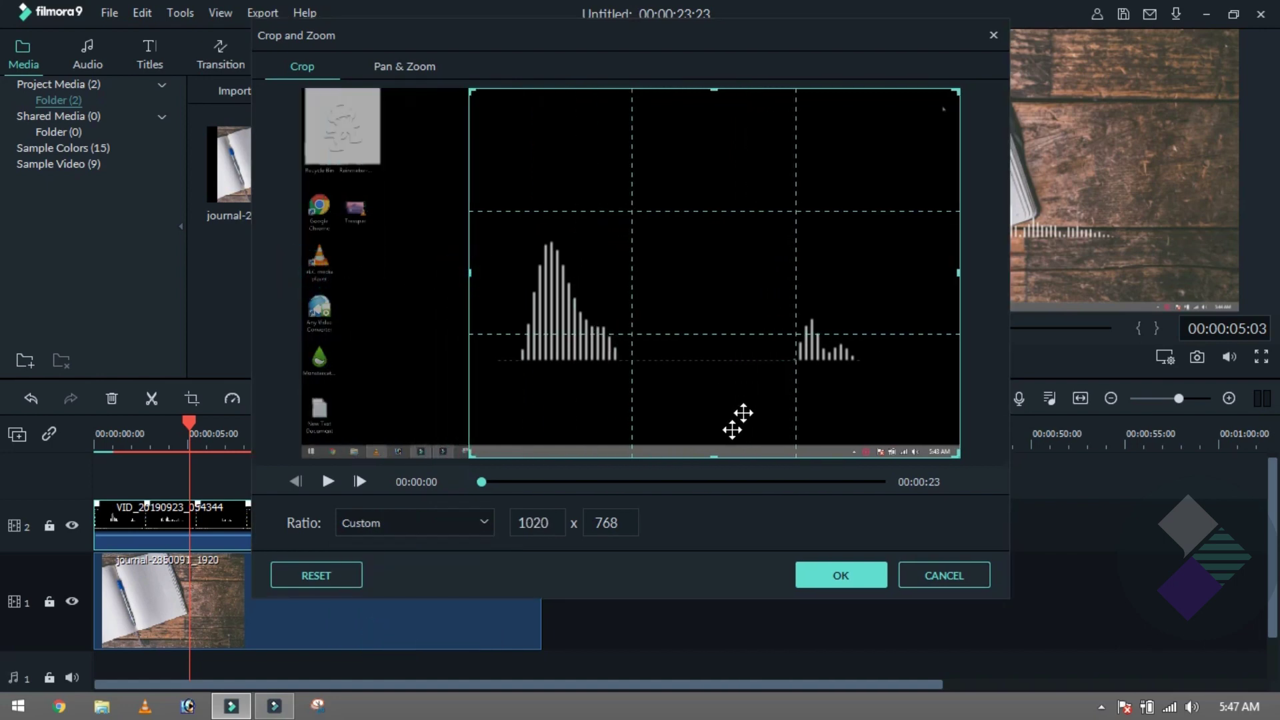
pyautogui.moveTo(713, 457); pyautogui.dragTo(710, 374)
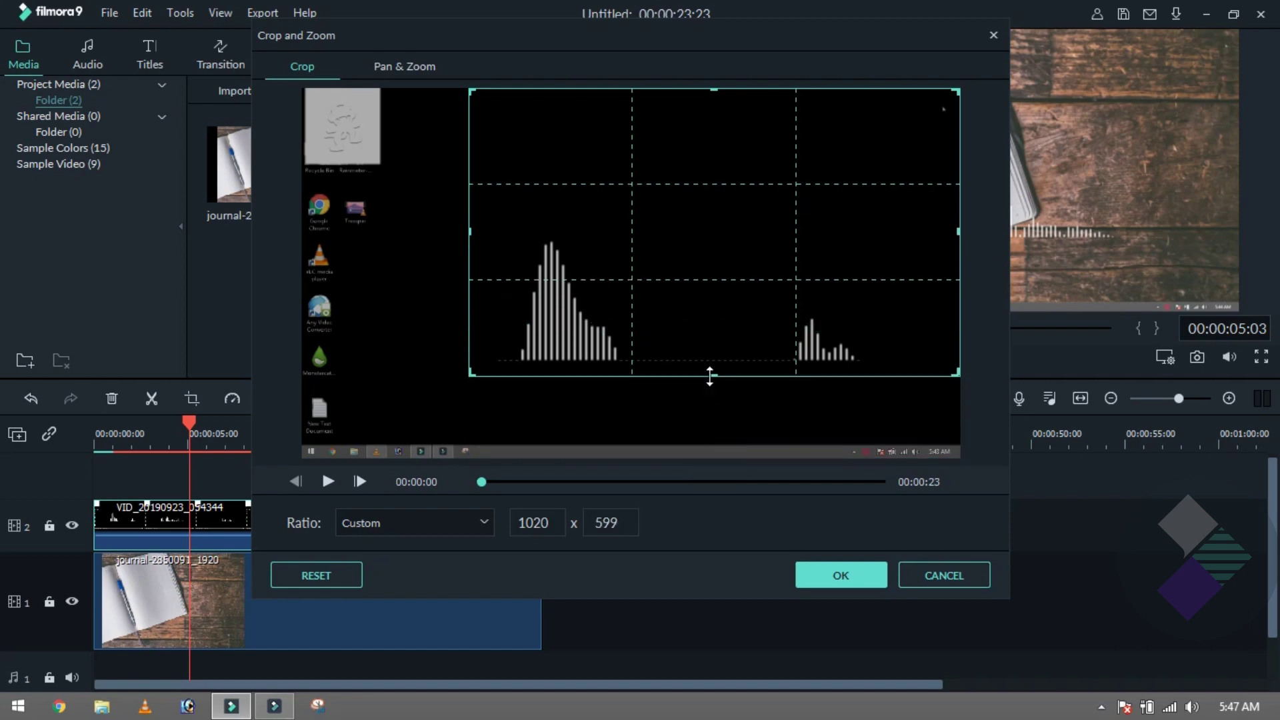
pyautogui.moveTo(959, 233); pyautogui.dragTo(877, 239)
pyautogui.moveTo(672, 88); pyautogui.dragTo(678, 123)
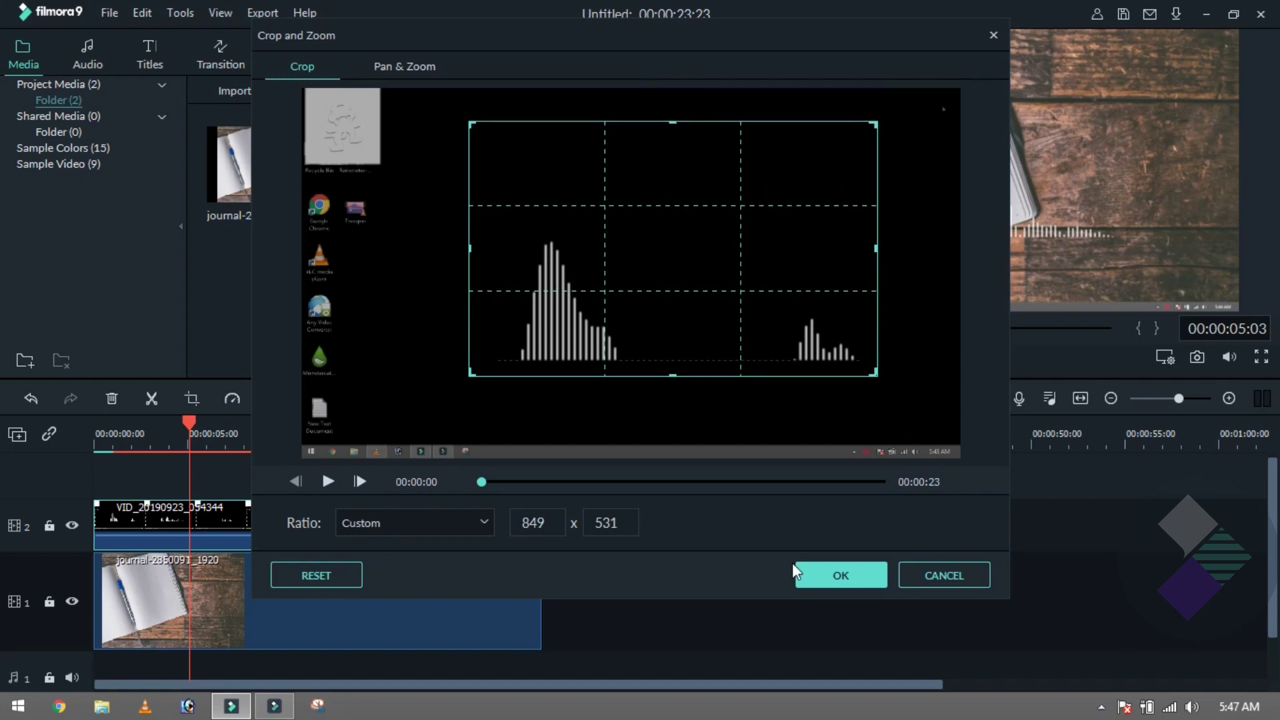
pyautogui.click(835, 581)
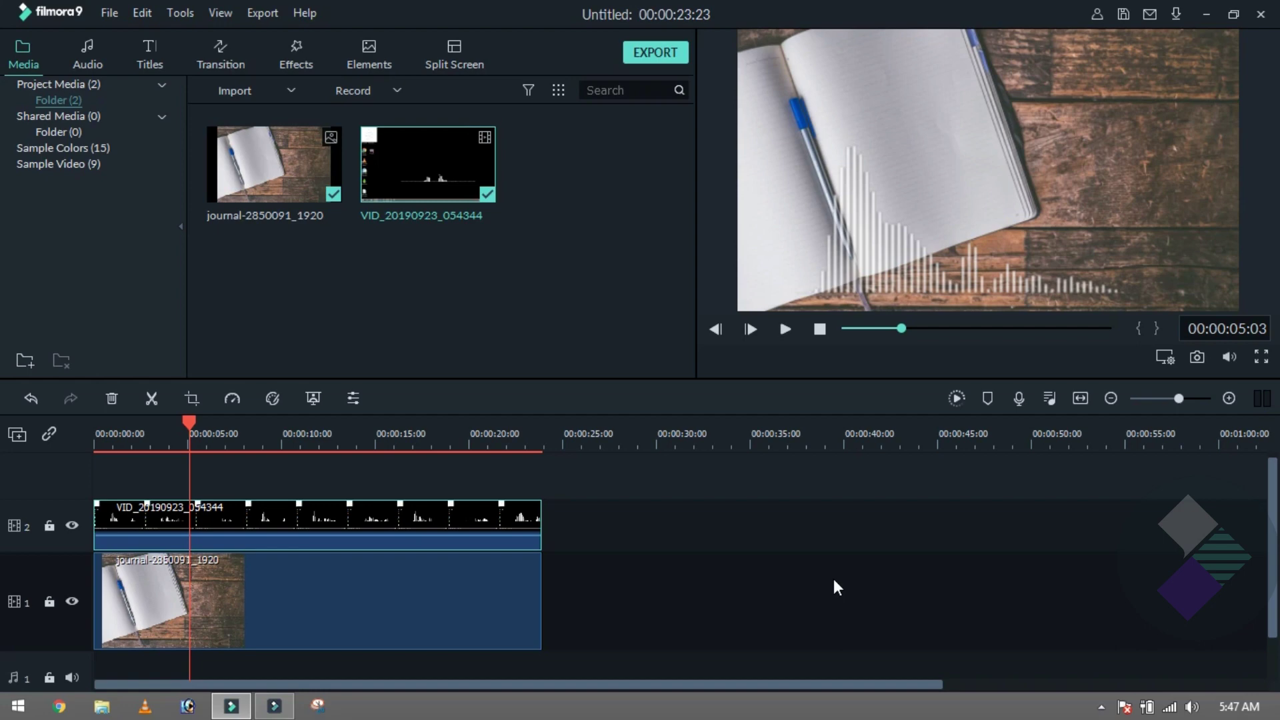
# Move the visualizer bars overlay toward the lower right of the preview.
pyautogui.click(366, 511)
pyautogui.click(881, 250)
pyautogui.moveTo(880, 250); pyautogui.dragTo(985, 252)
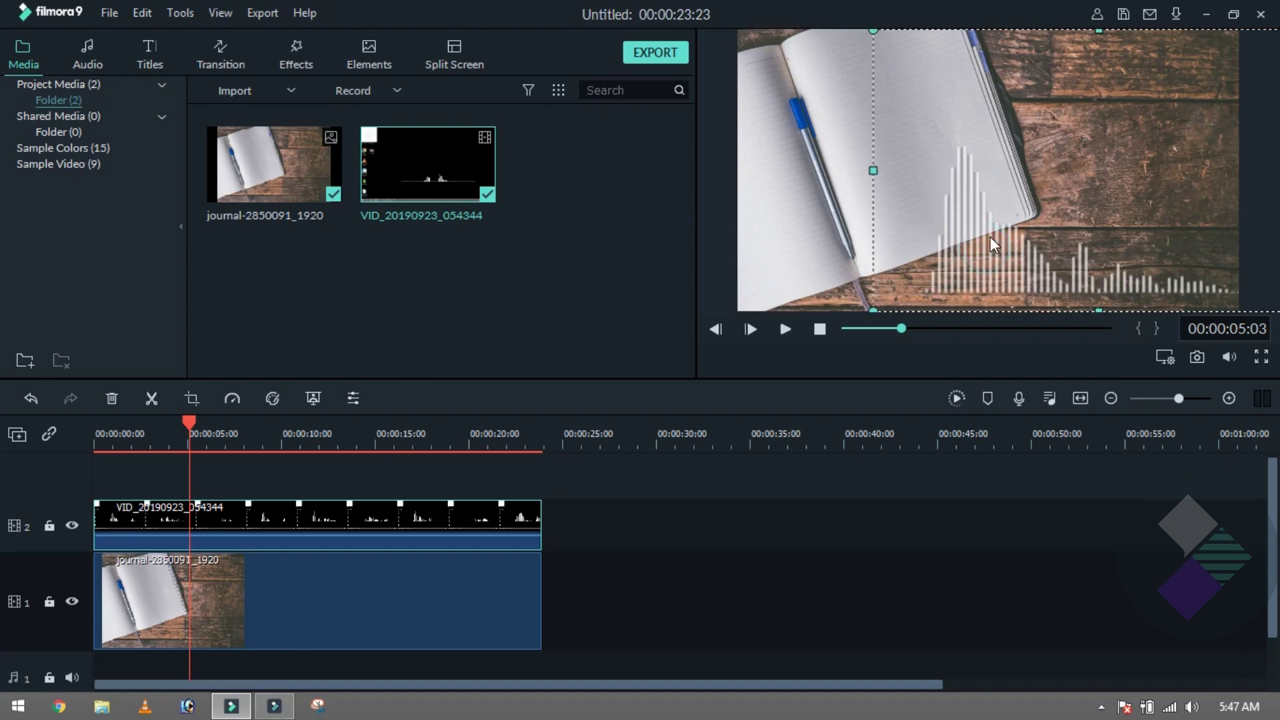
# Select the journal clip and choose Import Media Files.
pyautogui.click(201, 568)
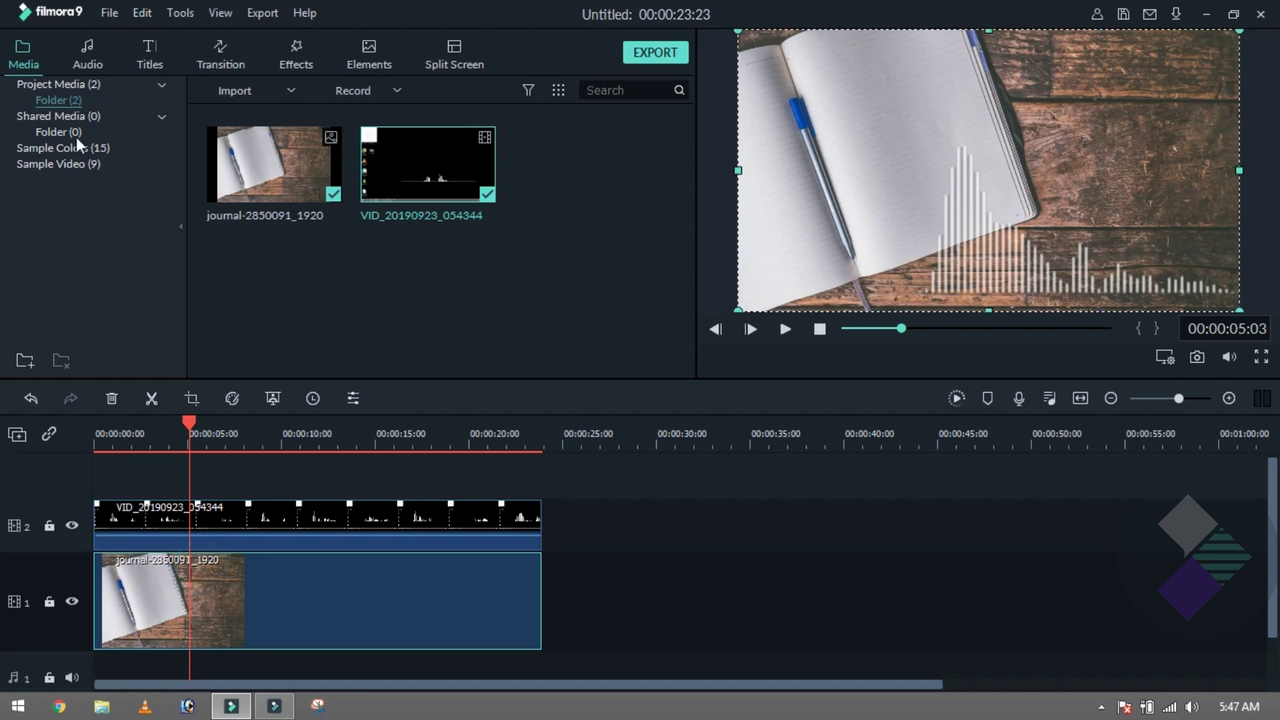
pyautogui.click(245, 89)
pyautogui.click(254, 113)
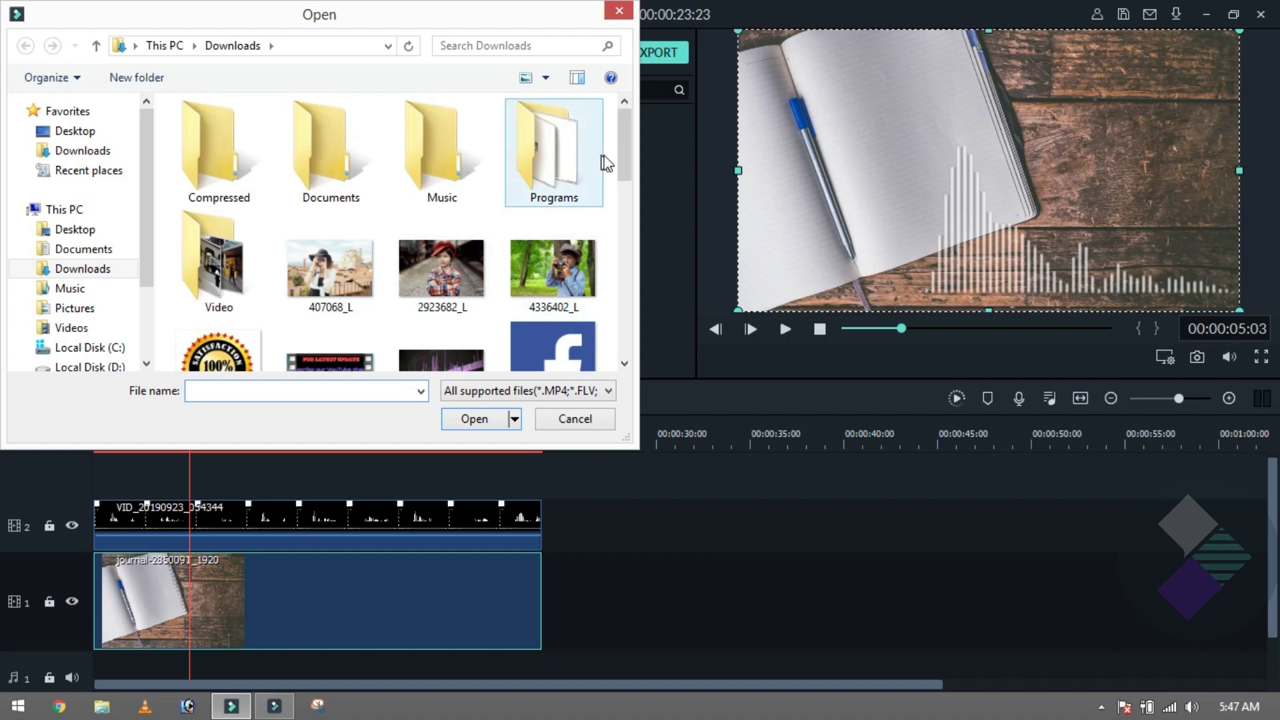
# Import editing-1141505_1920 and place it at the start of the background track.
pyautogui.moveTo(622, 153); pyautogui.dragTo(623, 172)
pyautogui.doubleClick(453, 295)
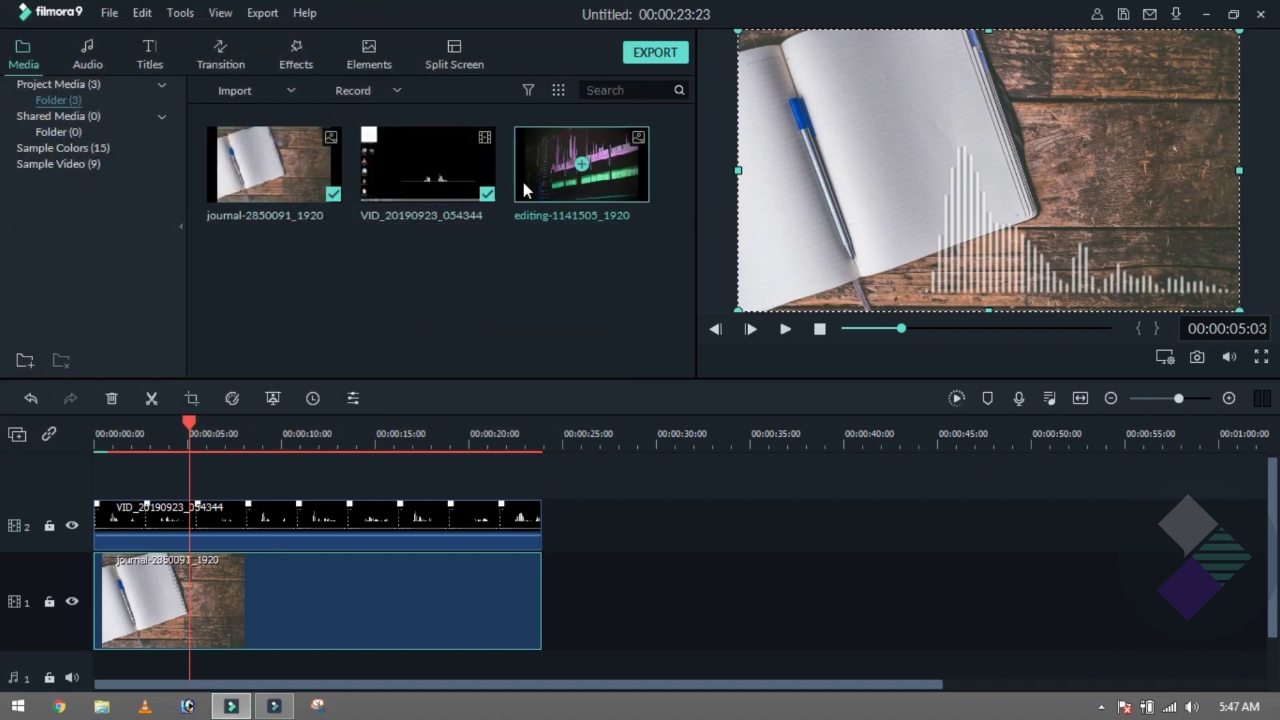
pyautogui.moveTo(522, 179); pyautogui.dragTo(154, 587)
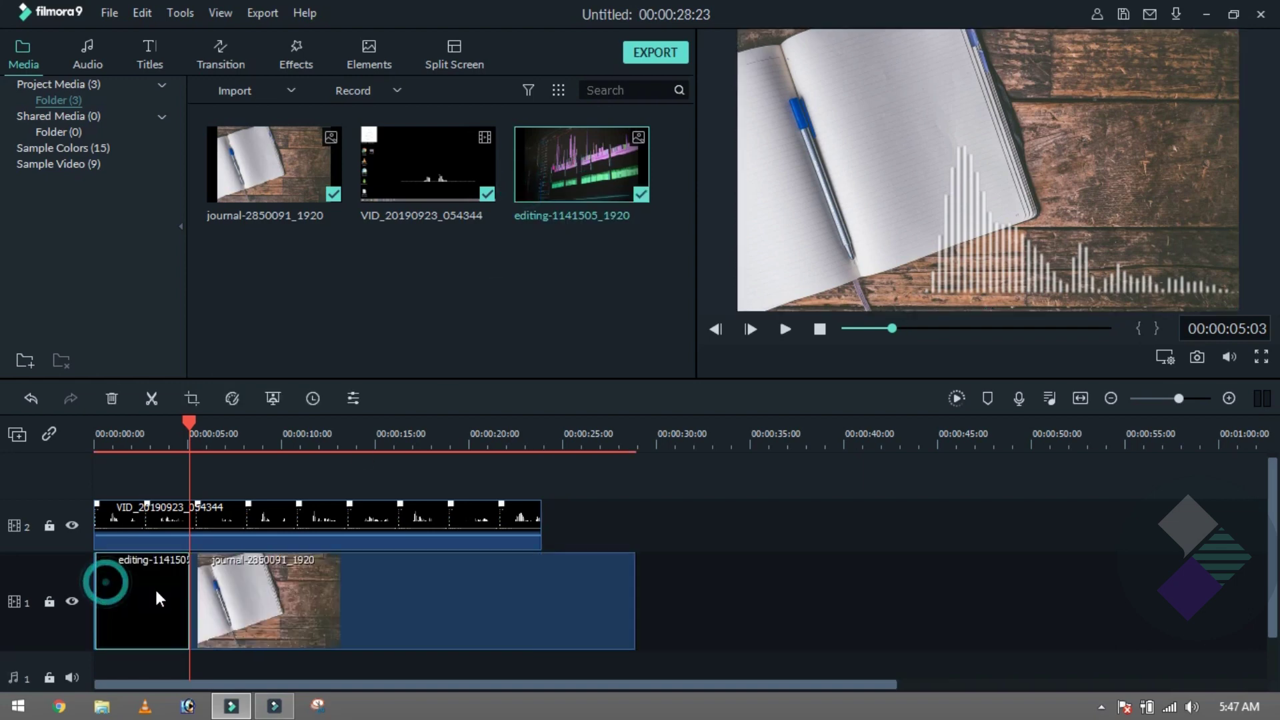
# Delete the journal photo, stretch the editing photo to 00:00:23:23, and Crop to Fit.
pyautogui.click(291, 603)
pyautogui.press('Delete')
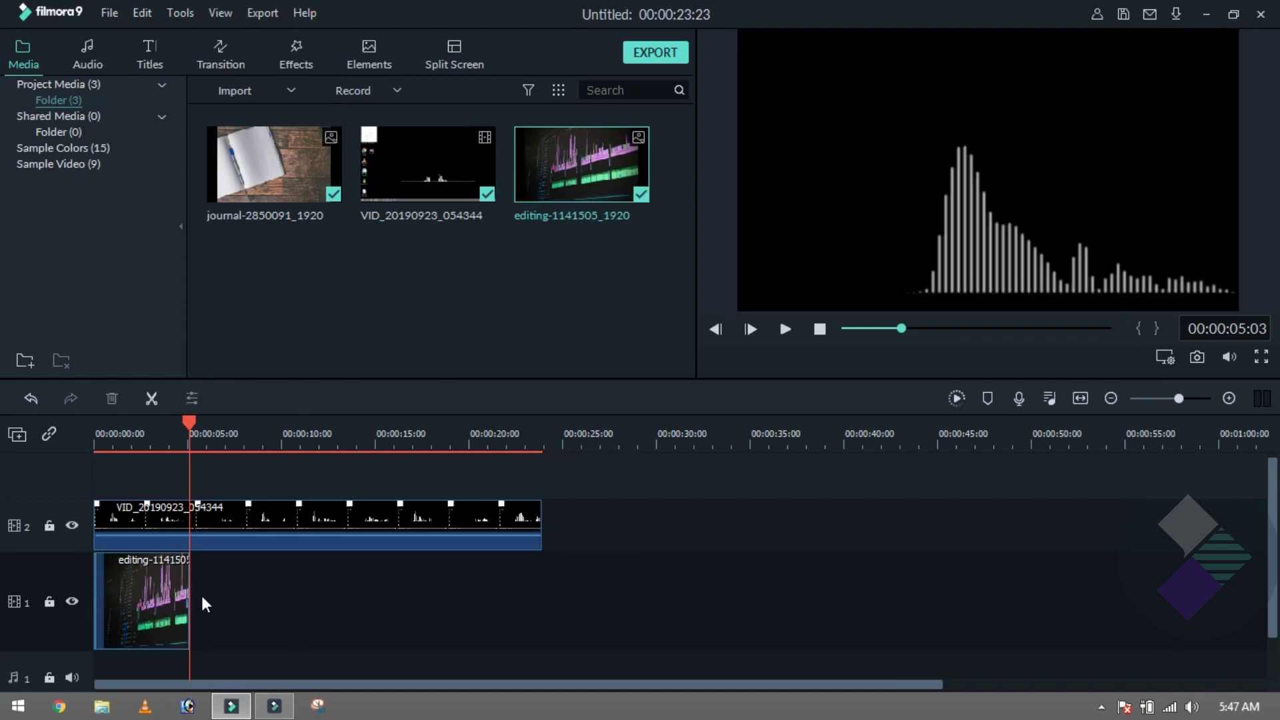
pyautogui.moveTo(187, 586); pyautogui.dragTo(542, 580)
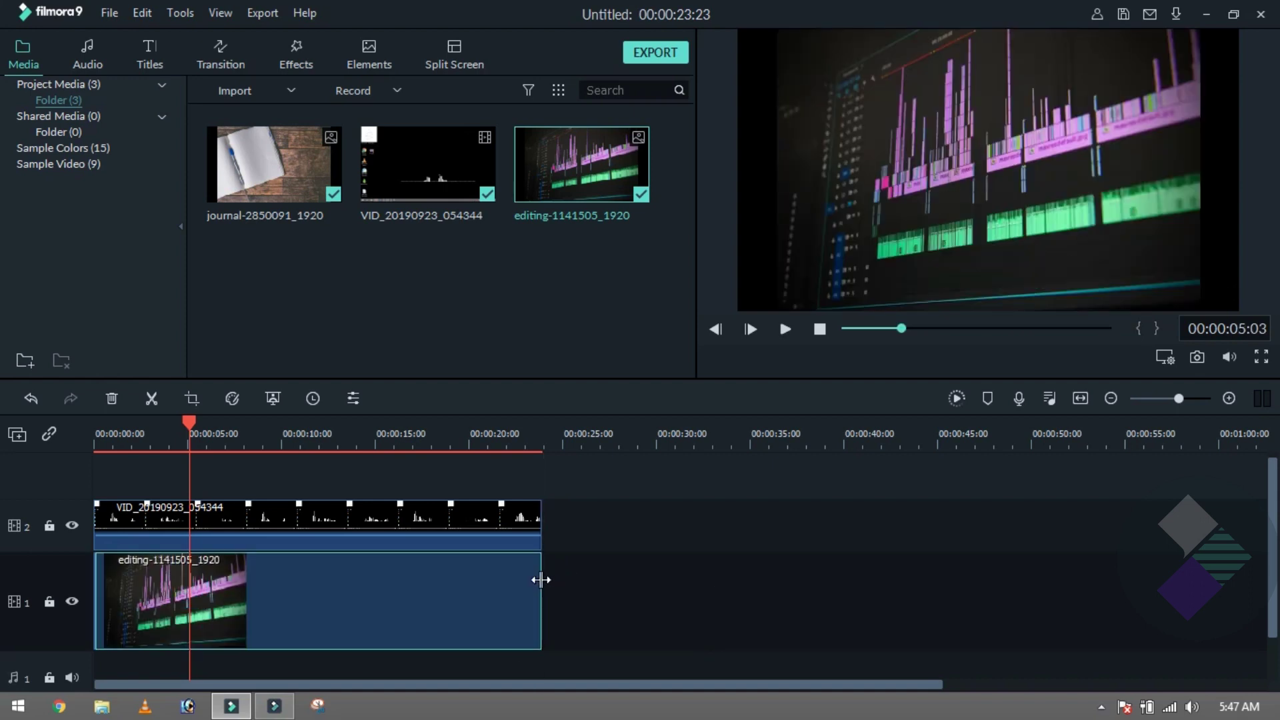
pyautogui.rightClick(309, 577)
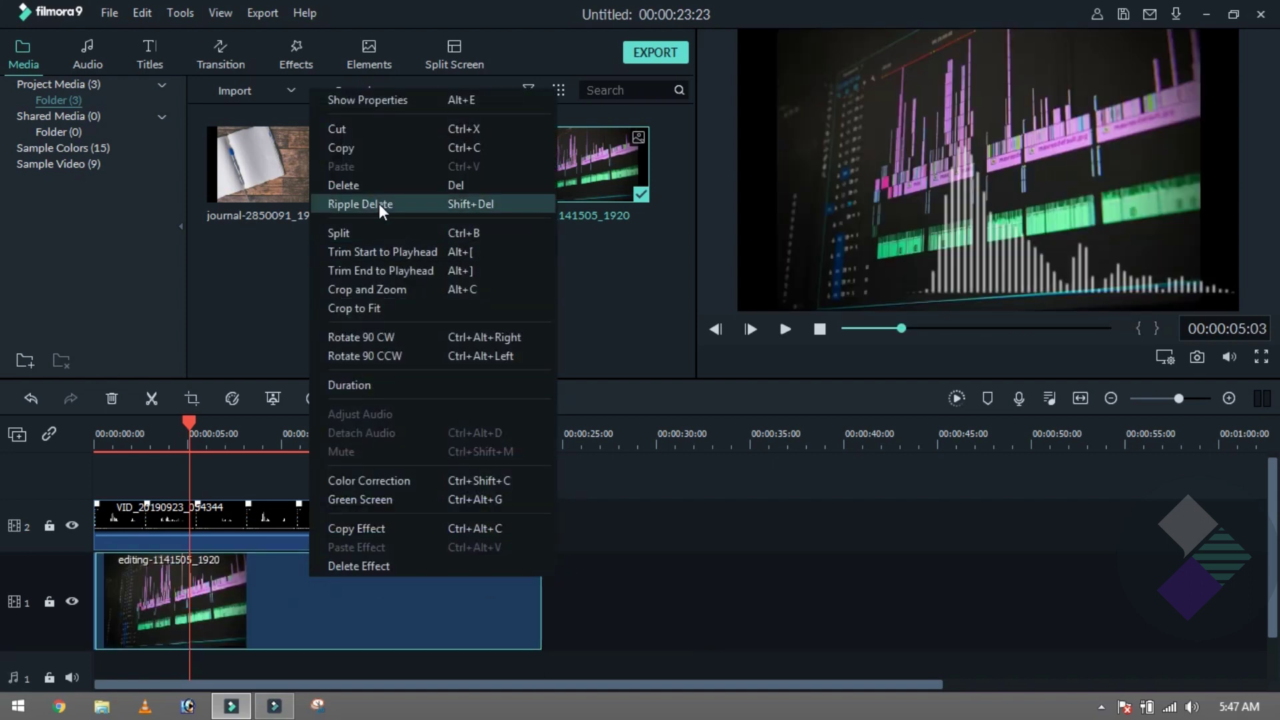
pyautogui.click(395, 306)
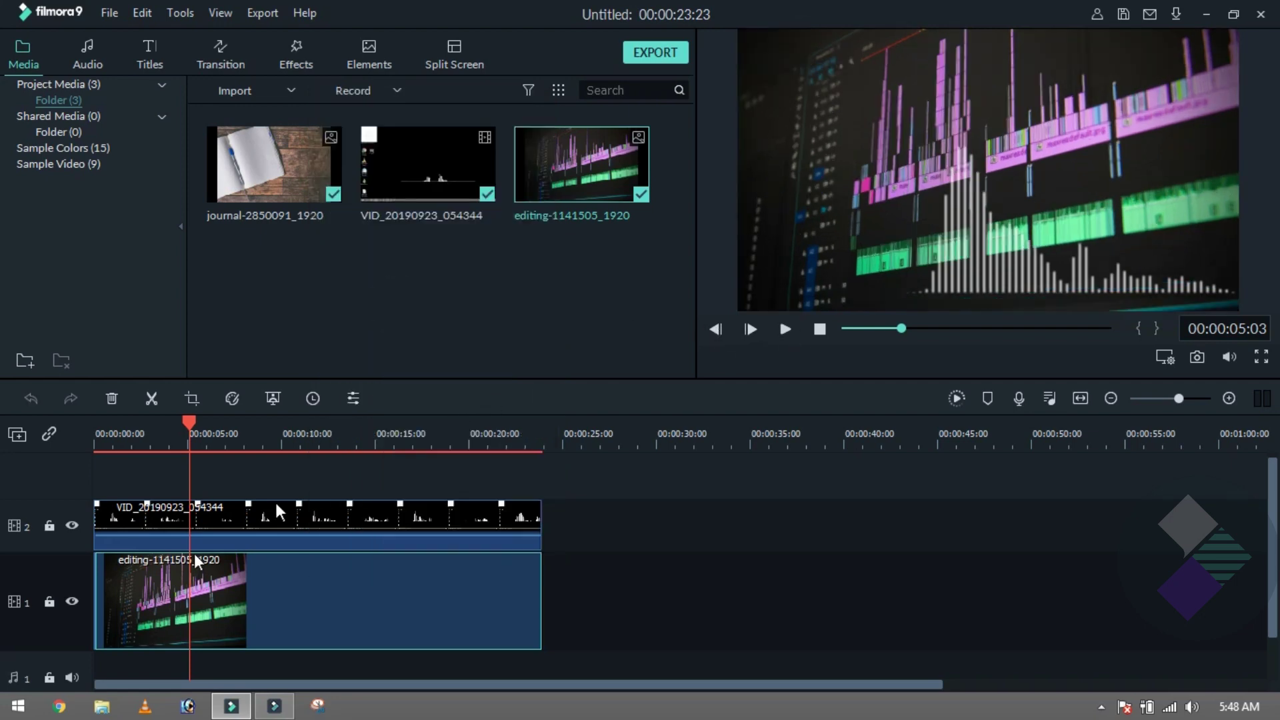
pyautogui.moveTo(191, 420); pyautogui.dragTo(214, 406)
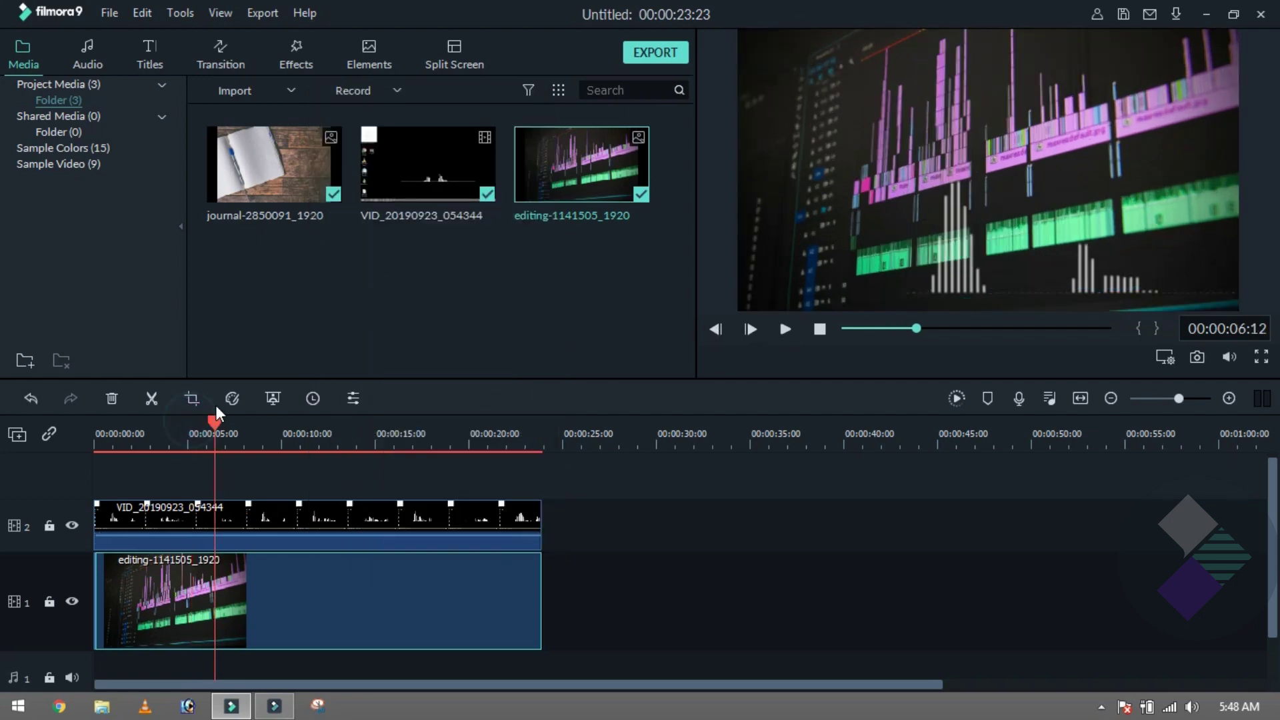
# Search effects for 'blur' and add Square Blur to the timeline.
pyautogui.click(283, 44)
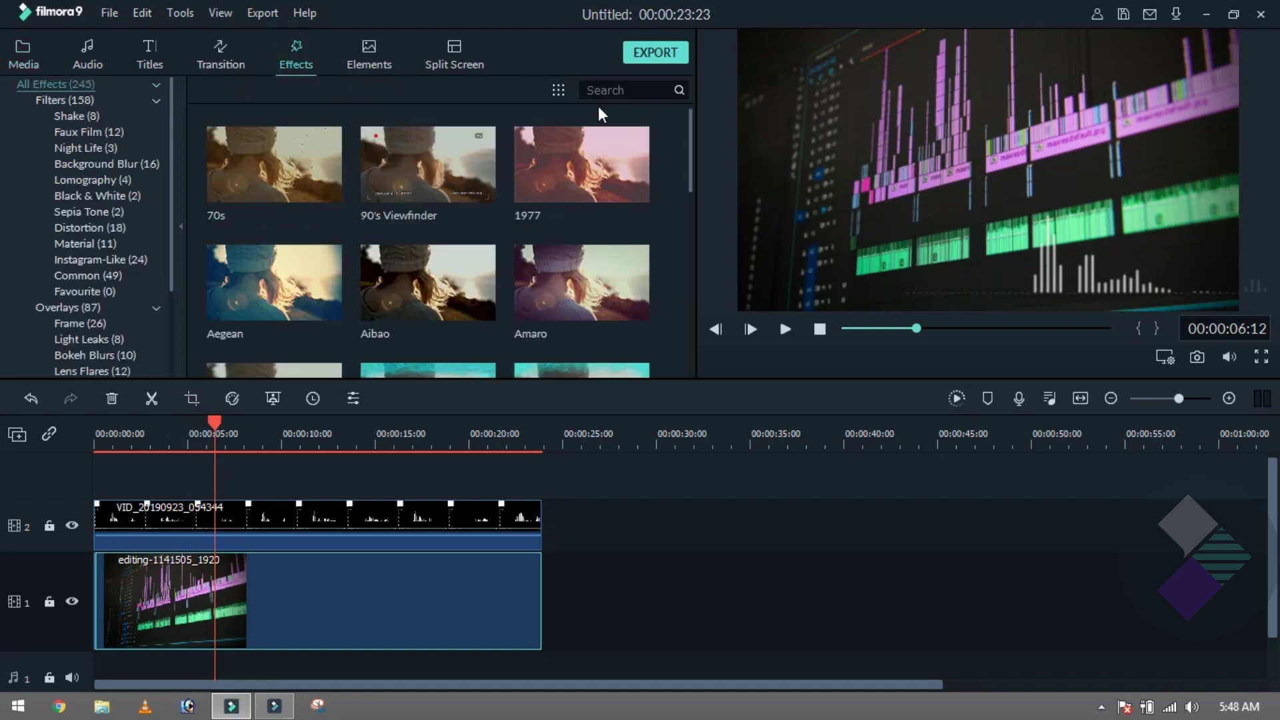
pyautogui.click(604, 90)
pyautogui.write('blur')
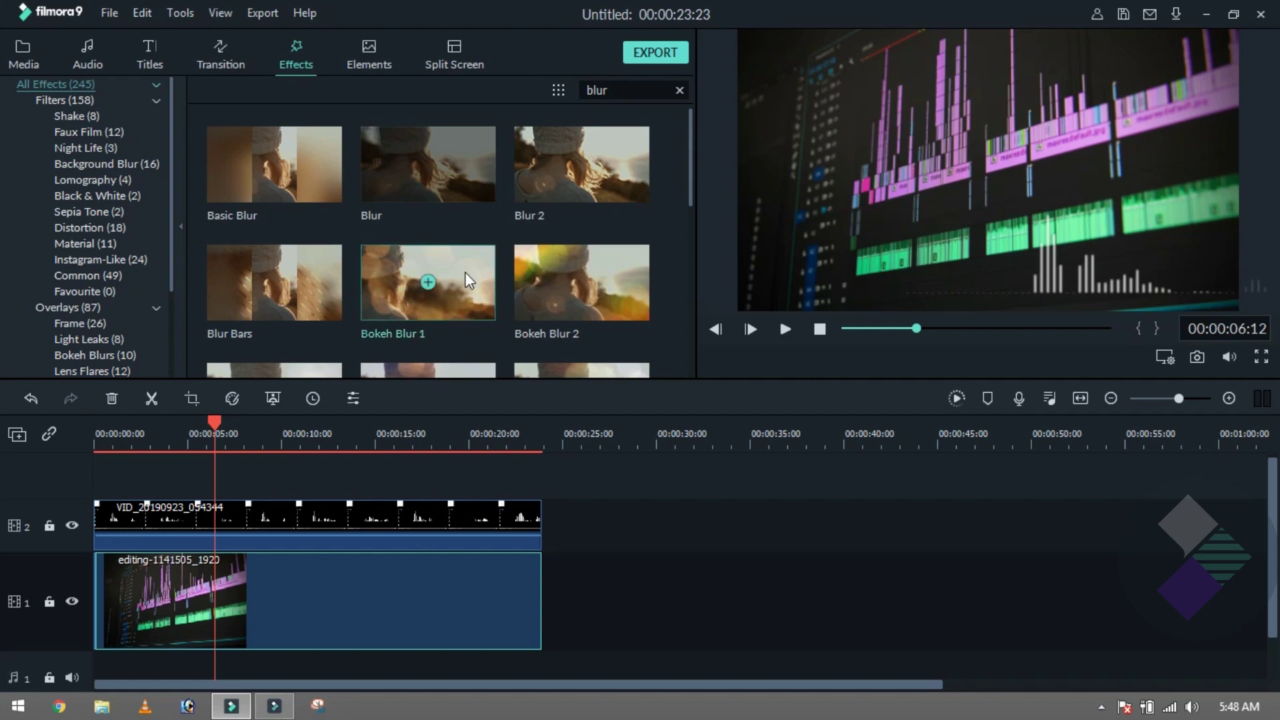
pyautogui.scroll(-2, 691, 195)
pyautogui.scroll(1, 688, 193)
pyautogui.moveTo(687, 188); pyautogui.dragTo(688, 358)
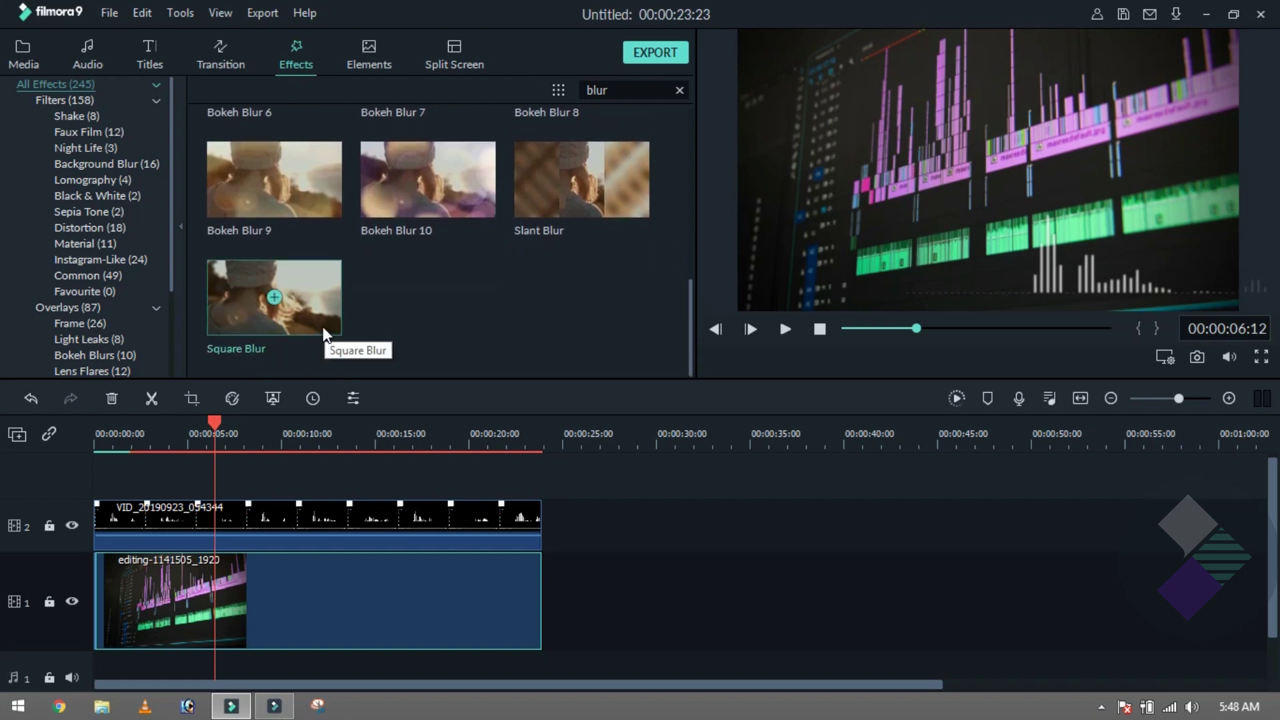
pyautogui.moveTo(318, 310); pyautogui.dragTo(95, 480)
# Reorder tracks: editing photo on 1, Square Blur on 2, visualizer clip on 3.
pyautogui.moveTo(146, 576); pyautogui.dragTo(144, 483)
pyautogui.moveTo(145, 568); pyautogui.dragTo(541, 636)
pyautogui.moveTo(318, 544); pyautogui.dragTo(254, 617)
pyautogui.moveTo(1274, 468); pyautogui.dragTo(1275, 544)
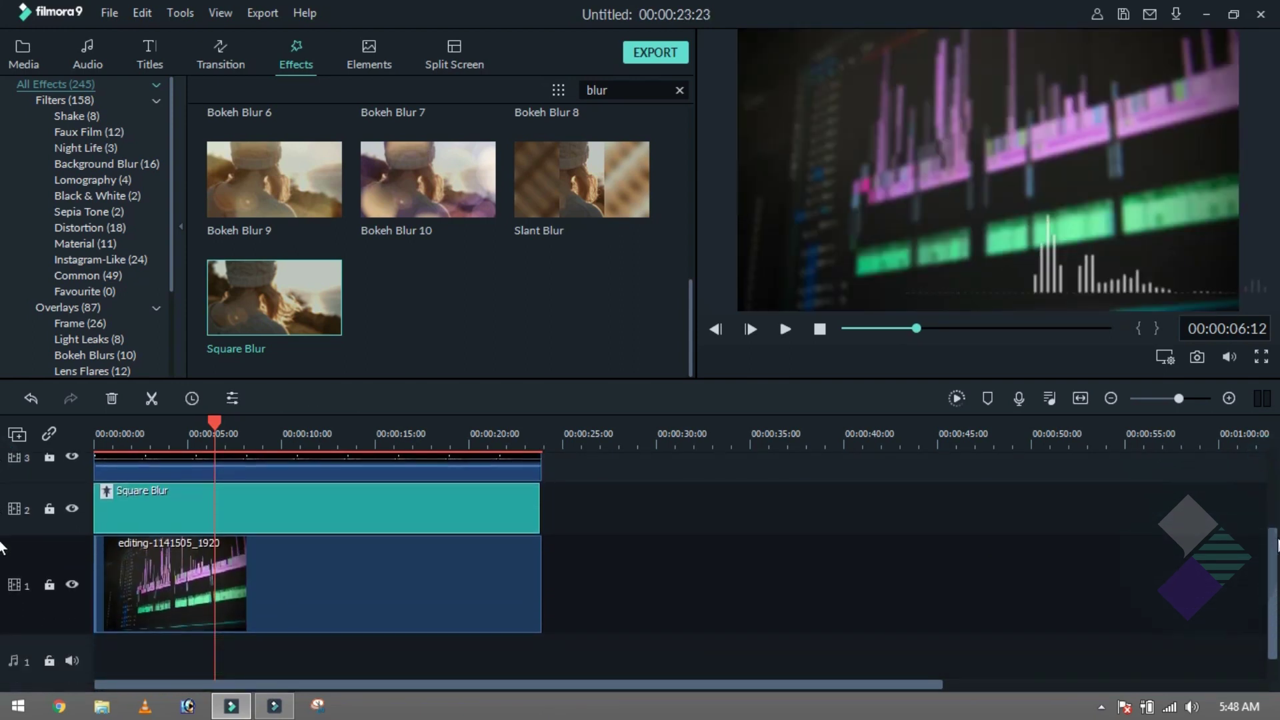
# Zoom into the timeline start and trim the editing photo clip's left edge to align with the layers above.
pyautogui.moveTo(885, 321); pyautogui.dragTo(839, 327)
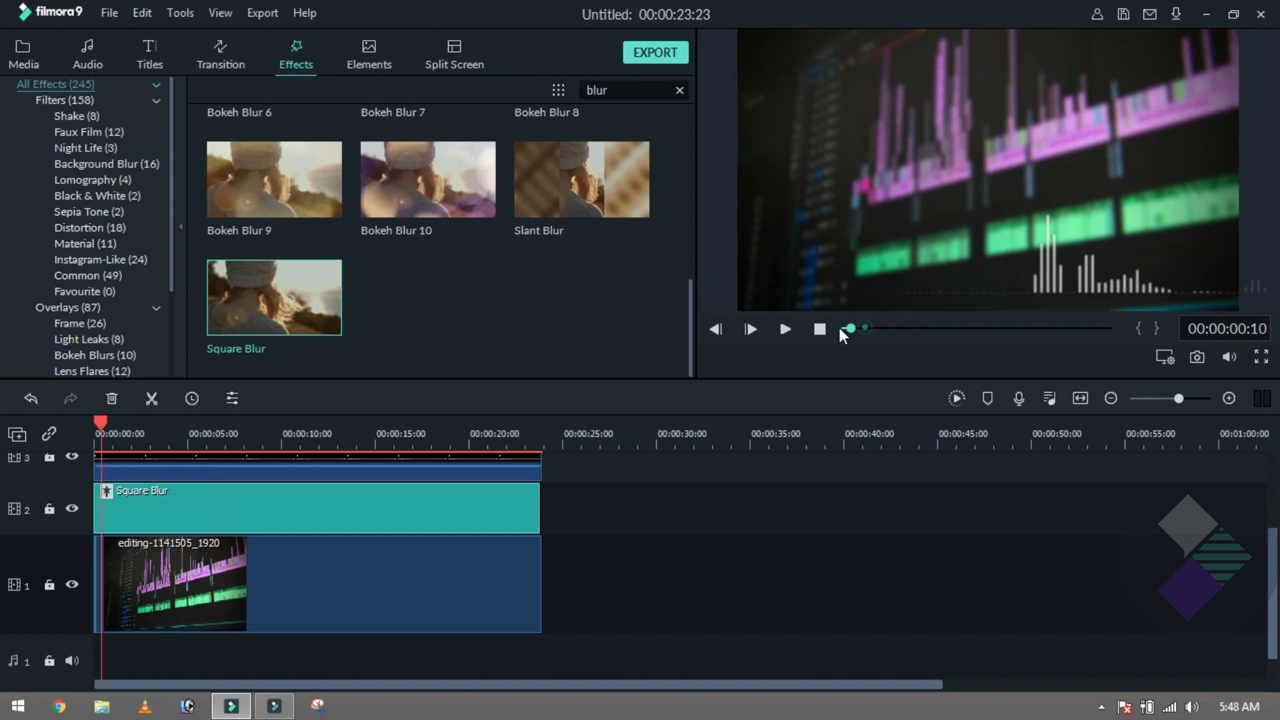
pyautogui.click(308, 450)
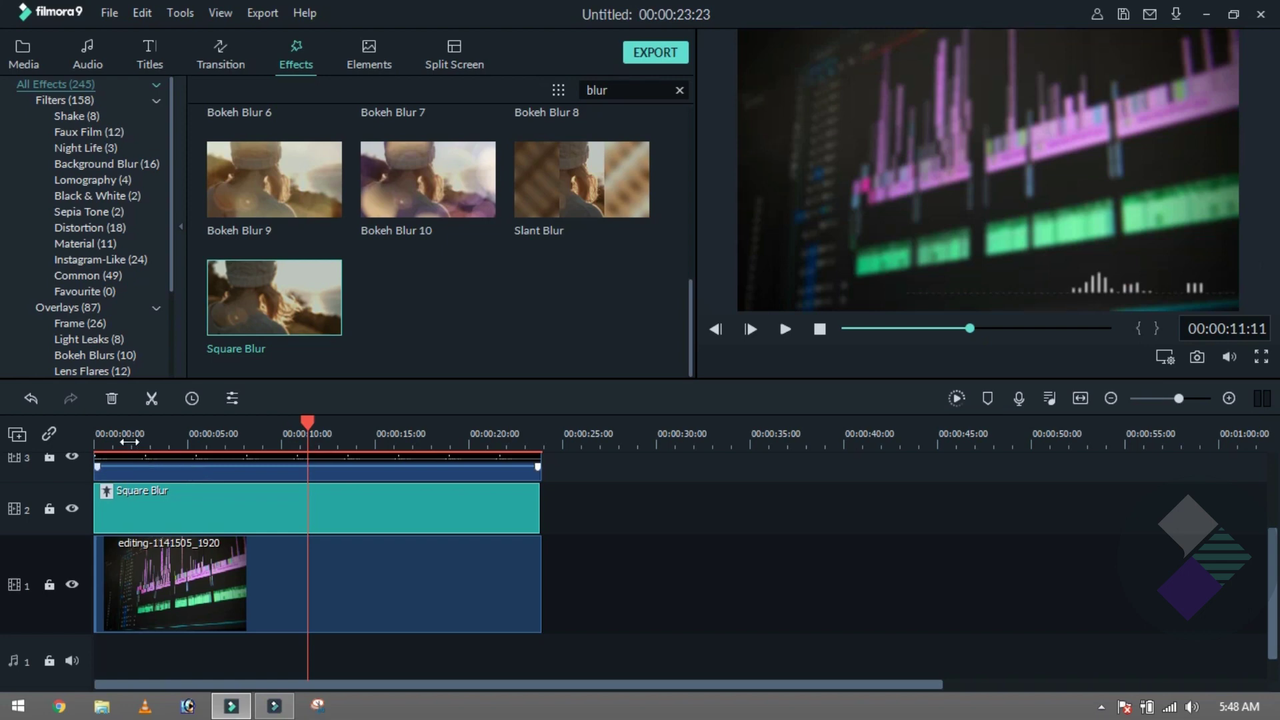
pyautogui.hotkey('ctrl', '=')
pyautogui.hotkey('ctrl', '=')
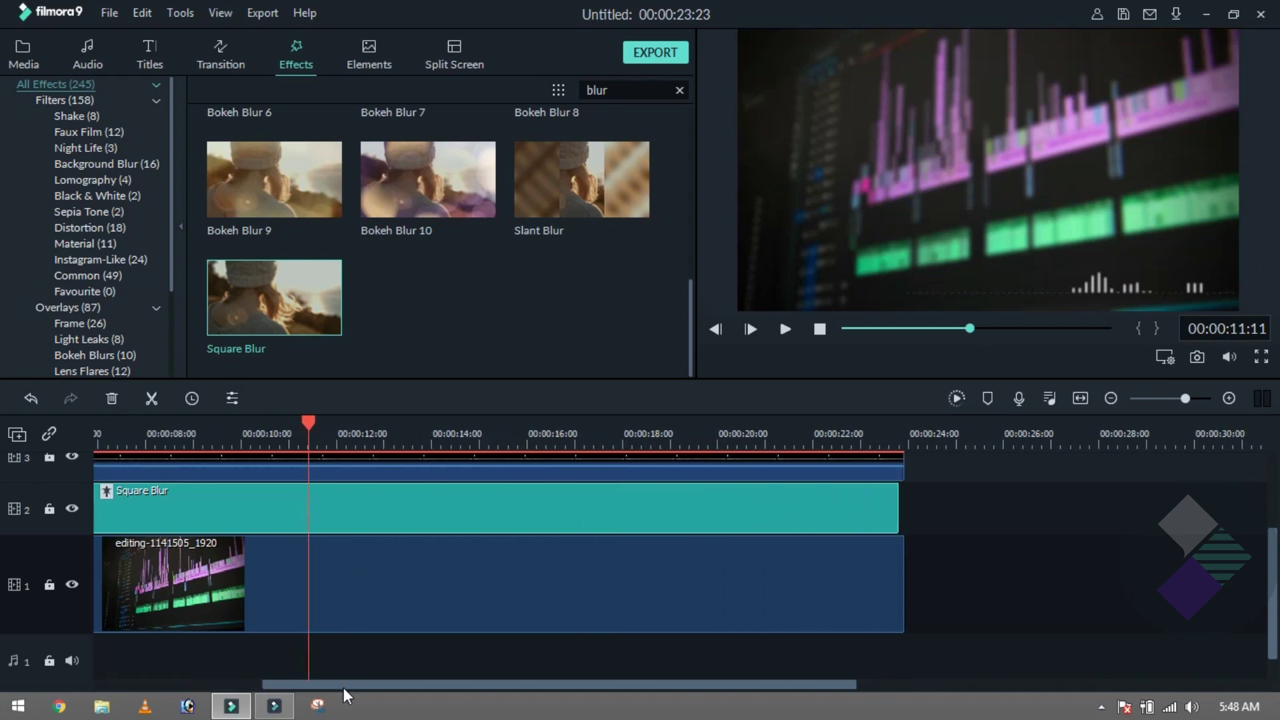
pyautogui.moveTo(342, 686); pyautogui.dragTo(150, 678)
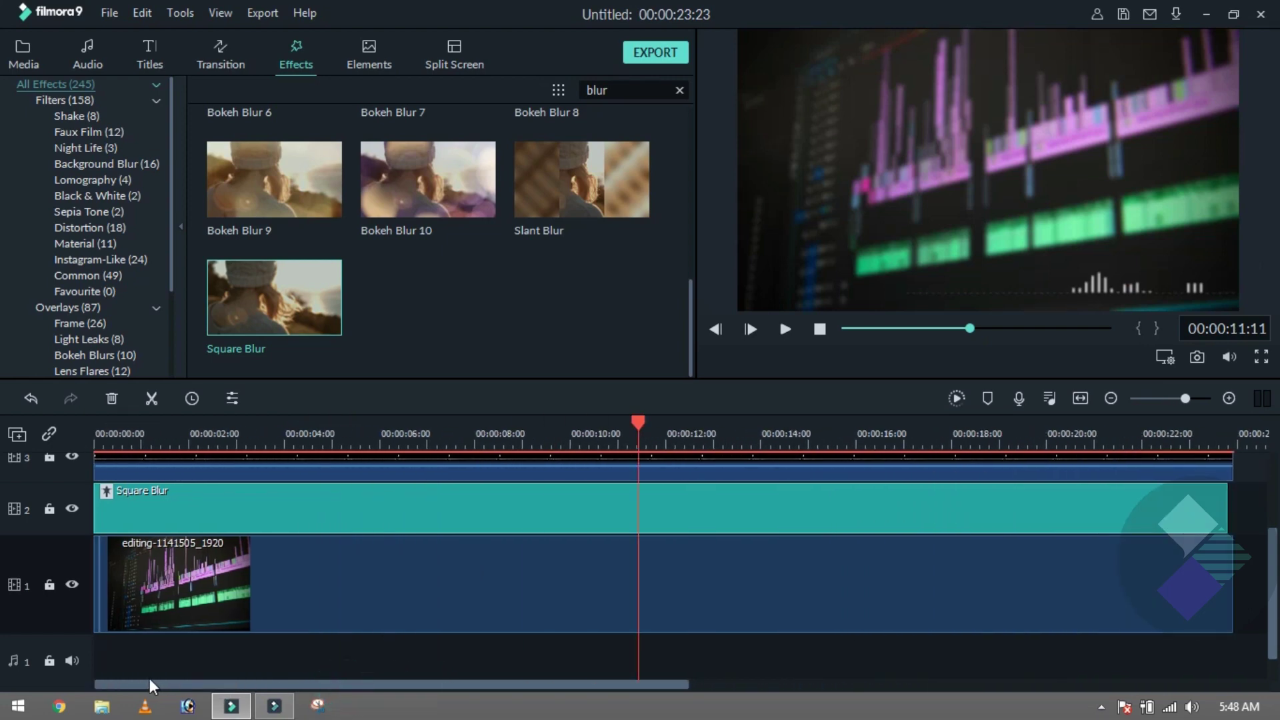
pyautogui.click(96, 587)
pyautogui.moveTo(95, 581); pyautogui.dragTo(100, 581)
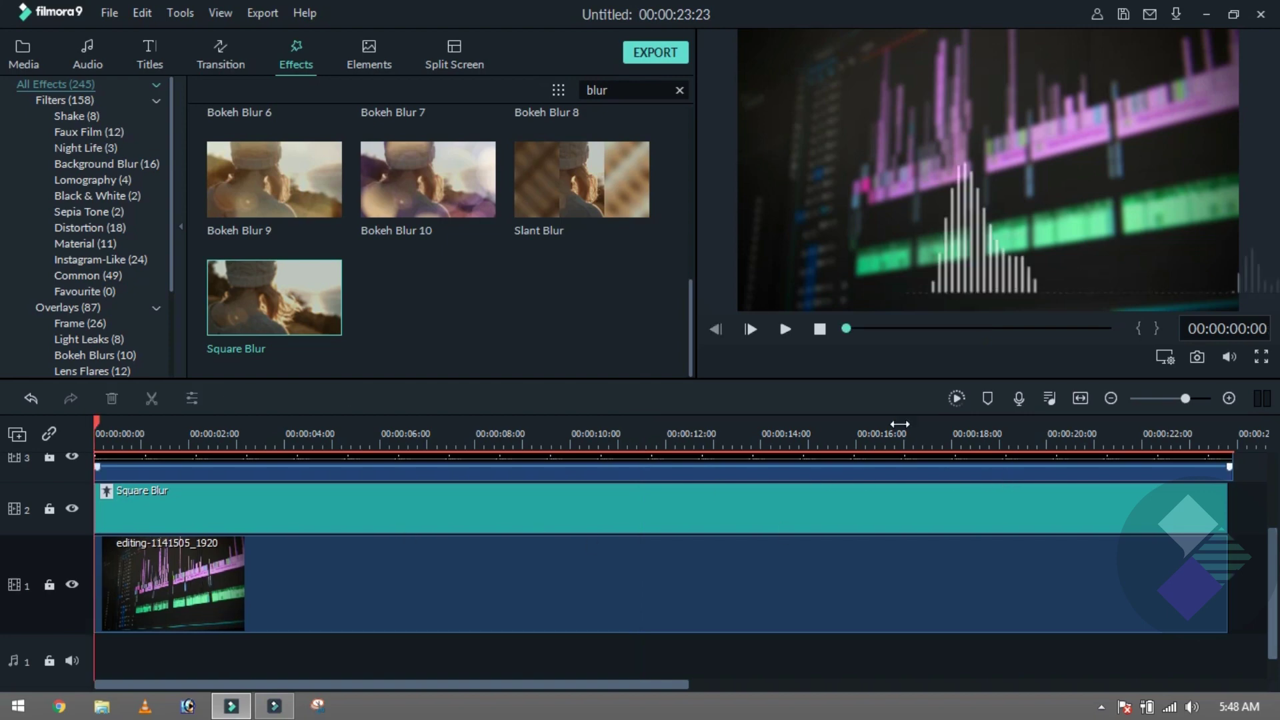
pyautogui.click(282, 474)
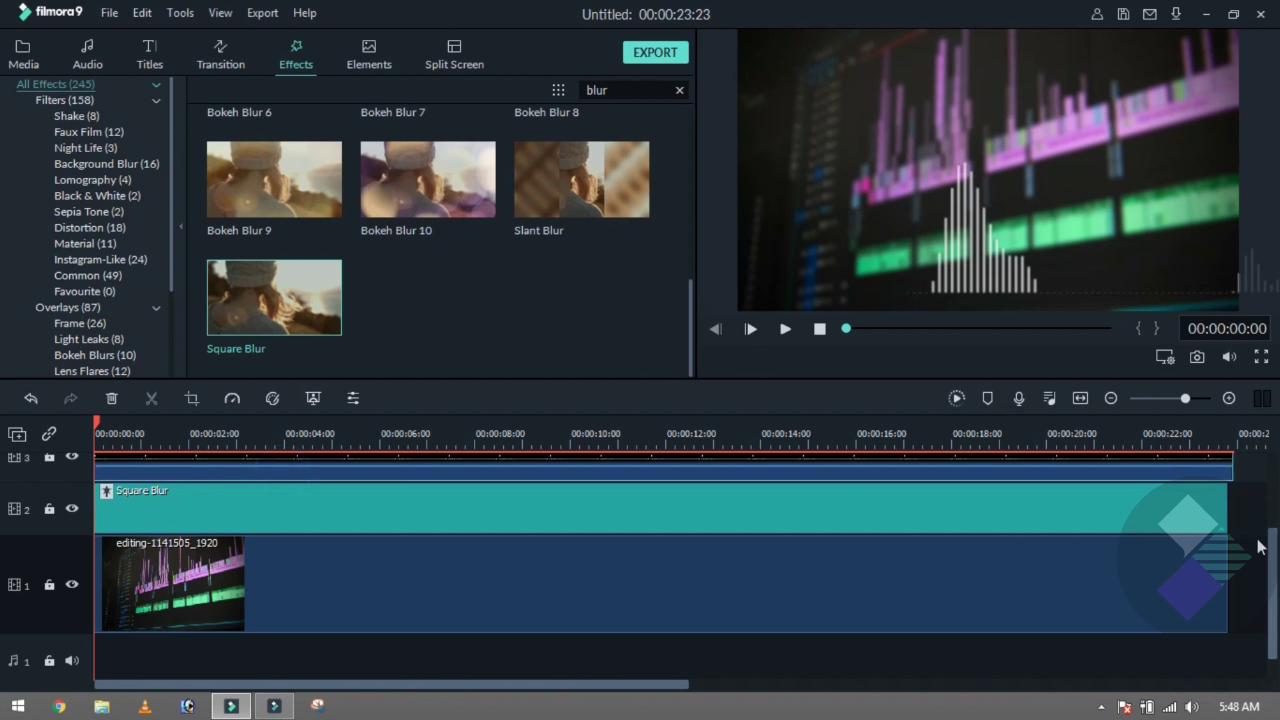
pyautogui.scroll(2, 1260, 547)
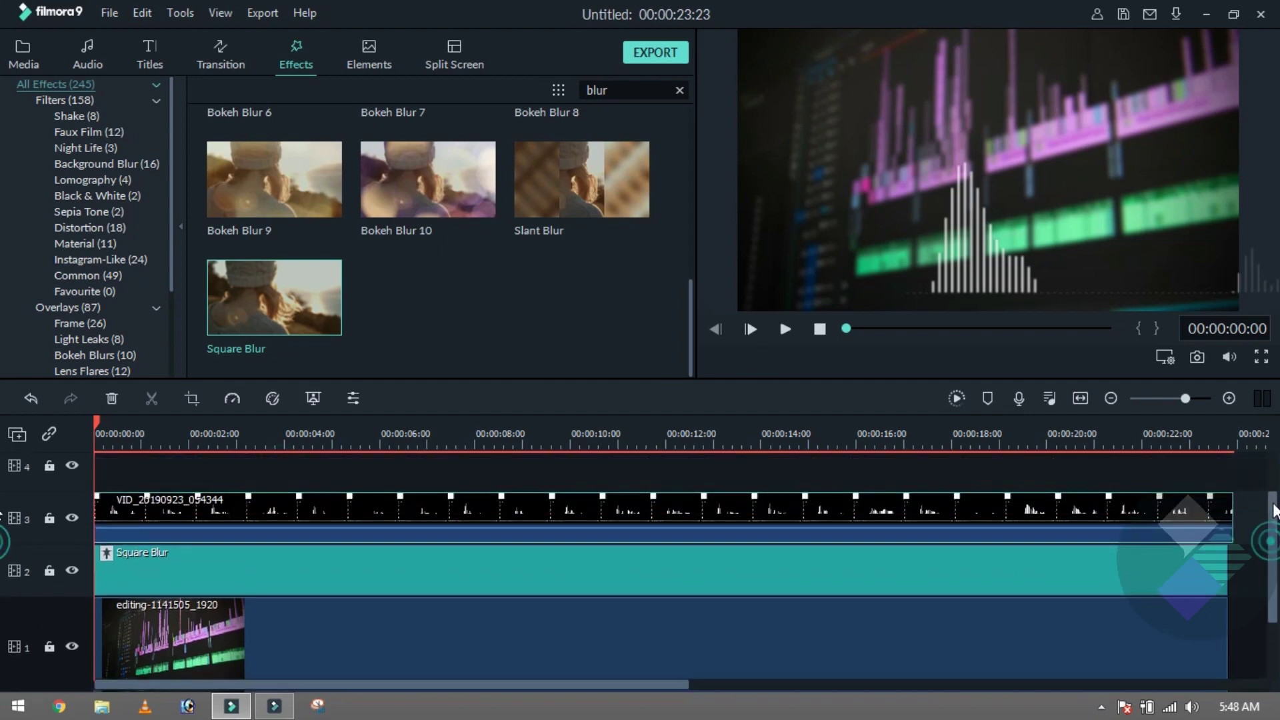
# At 14 s, drag the visualizer up and left onto the centre guide, then render the preview.
pyautogui.click(774, 440)
pyautogui.moveTo(971, 139); pyautogui.dragTo(902, 142)
pyautogui.moveTo(810, 37); pyautogui.dragTo(821, 92)
pyautogui.moveTo(894, 241); pyautogui.dragTo(889, 136)
pyautogui.moveTo(888, 134); pyautogui.dragTo(889, 165)
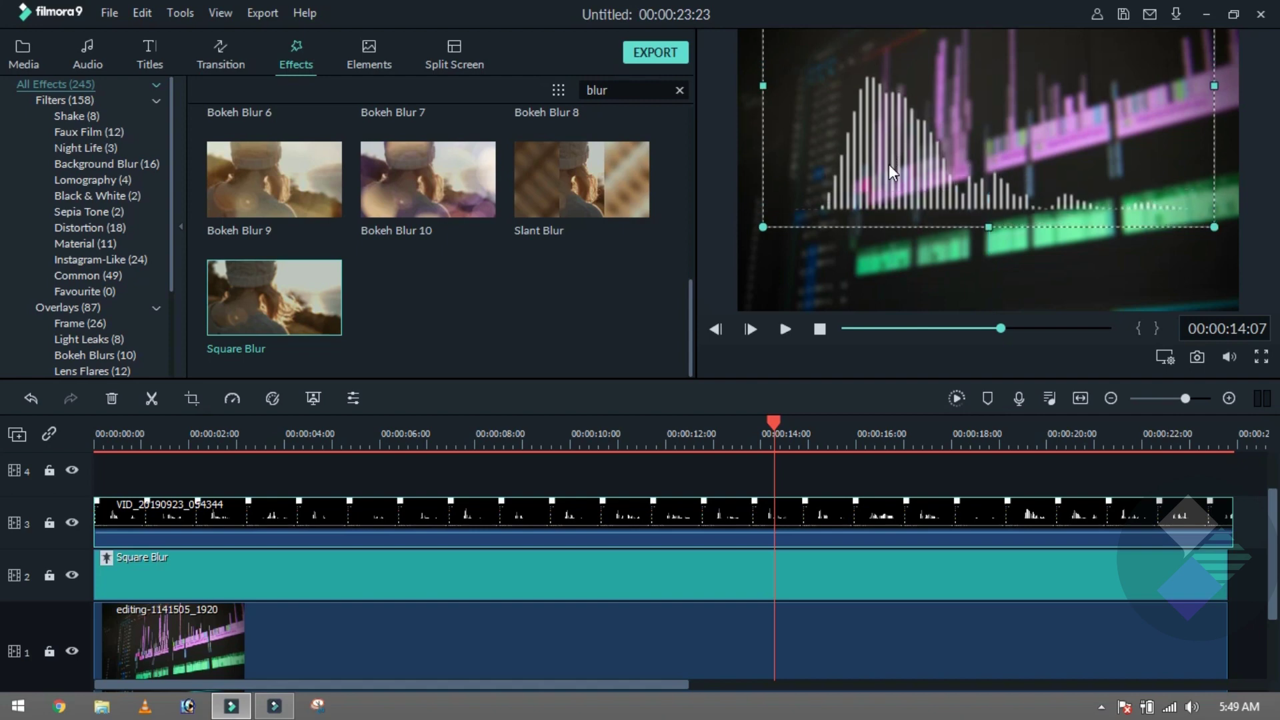
pyautogui.click(846, 329)
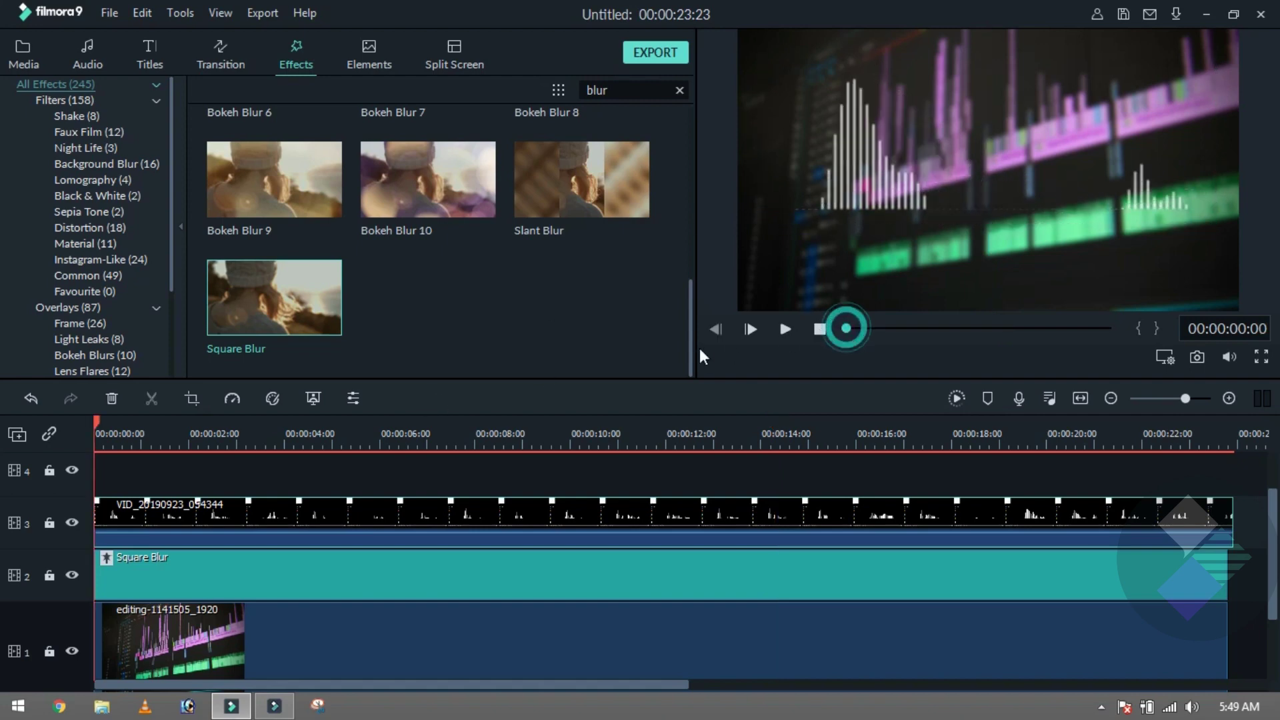
pyautogui.click(956, 400)
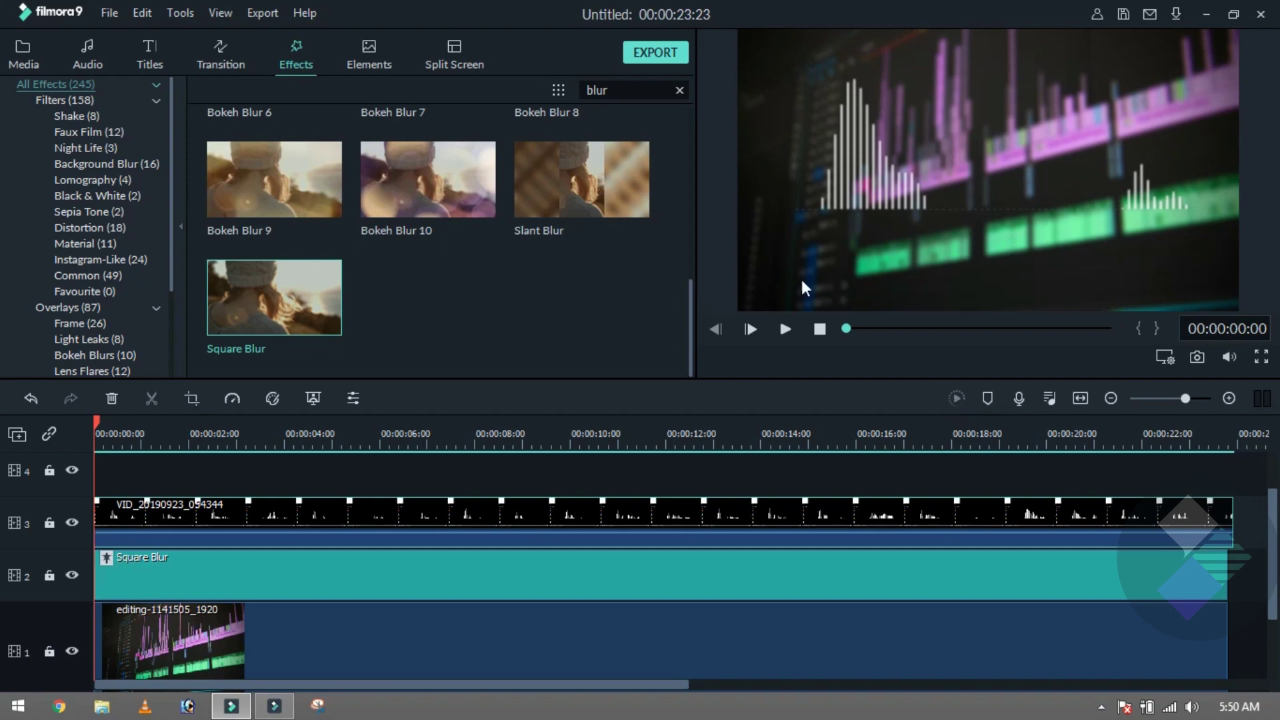
# Play the composite full screen, then exit to the editor and seek to about 9 seconds.
pyautogui.click(1263, 359)
pyautogui.press('space')
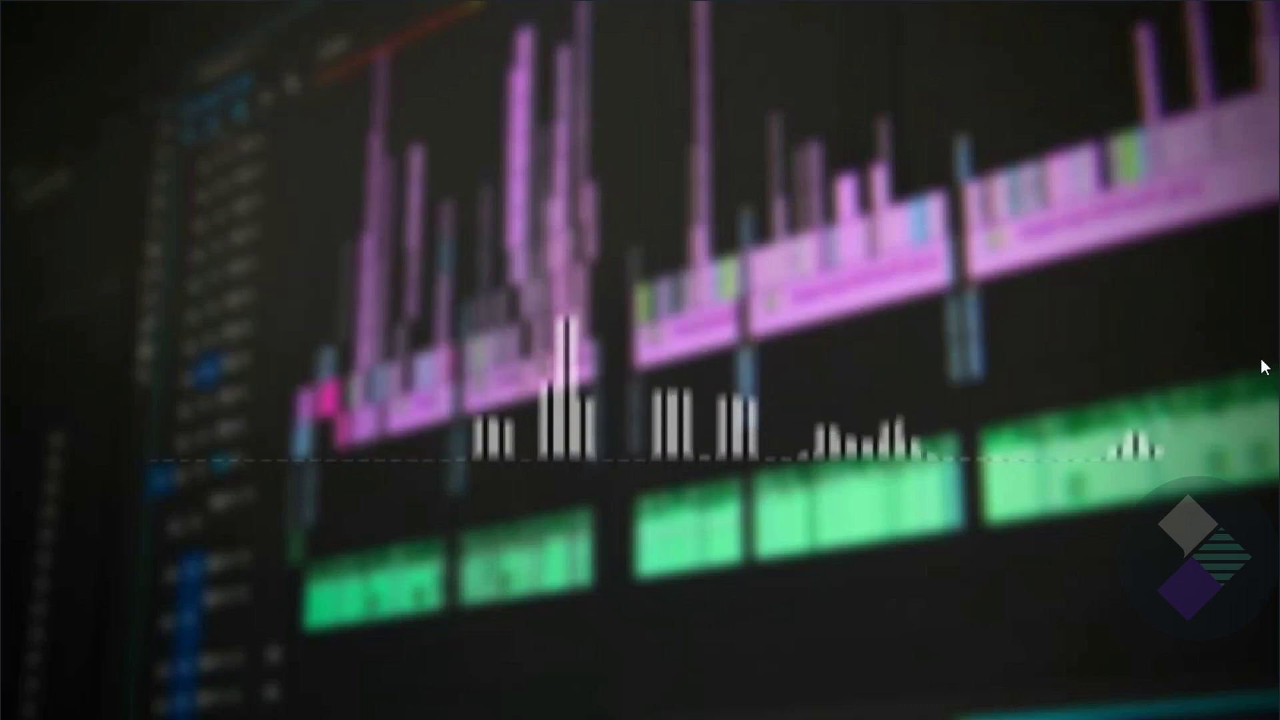
pyautogui.press('Escape')
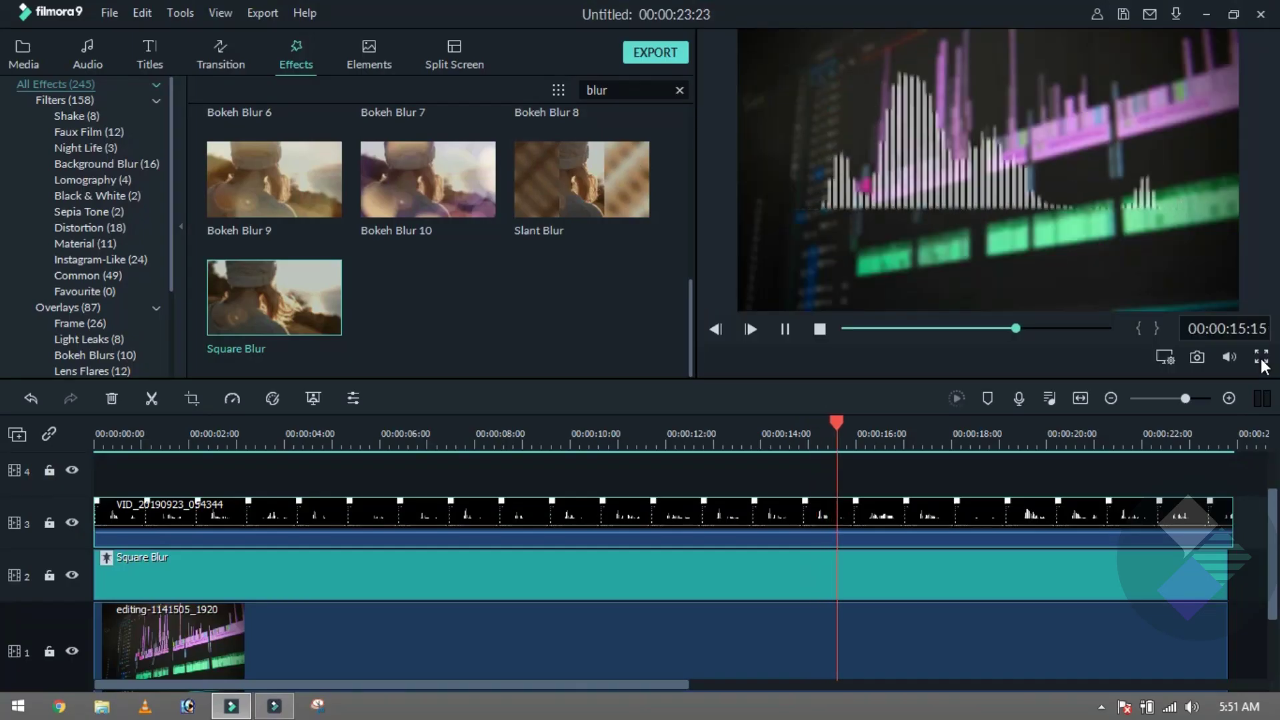
pyautogui.click(549, 437)
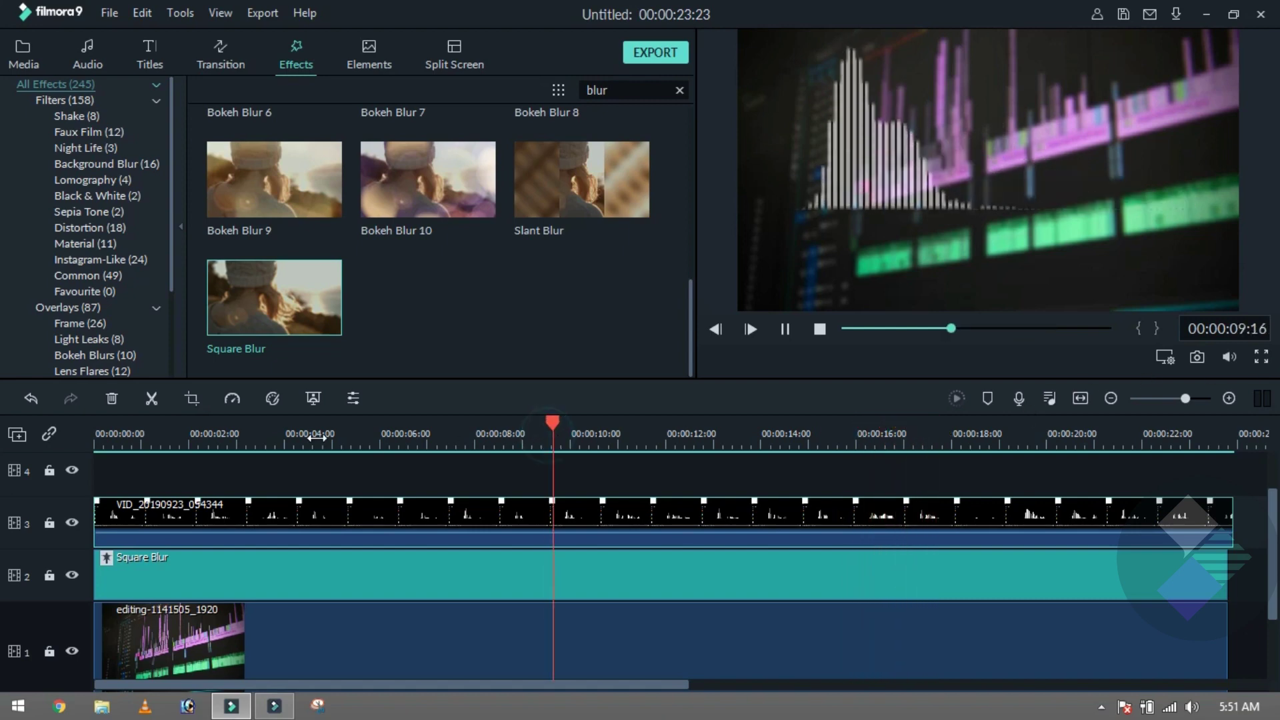
# Switch to the Media library and replay the composite from the start, then pause it.
pyautogui.click(23, 53)
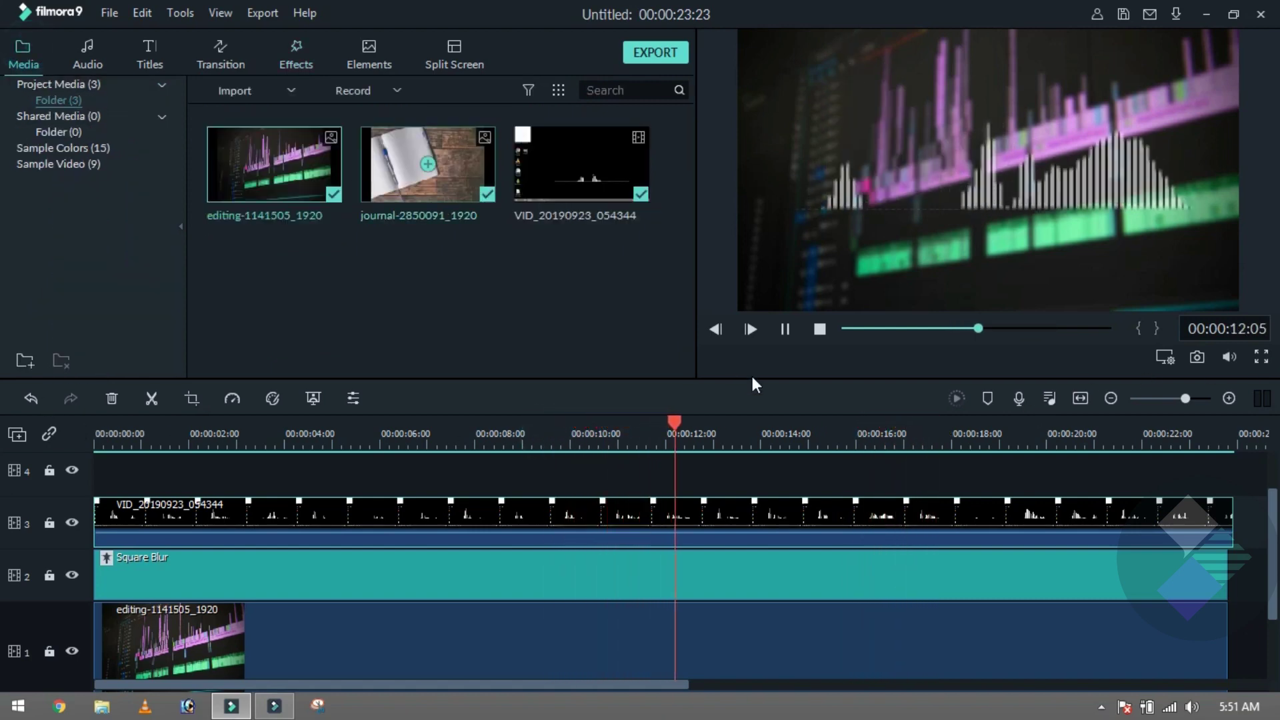
pyautogui.click(844, 328)
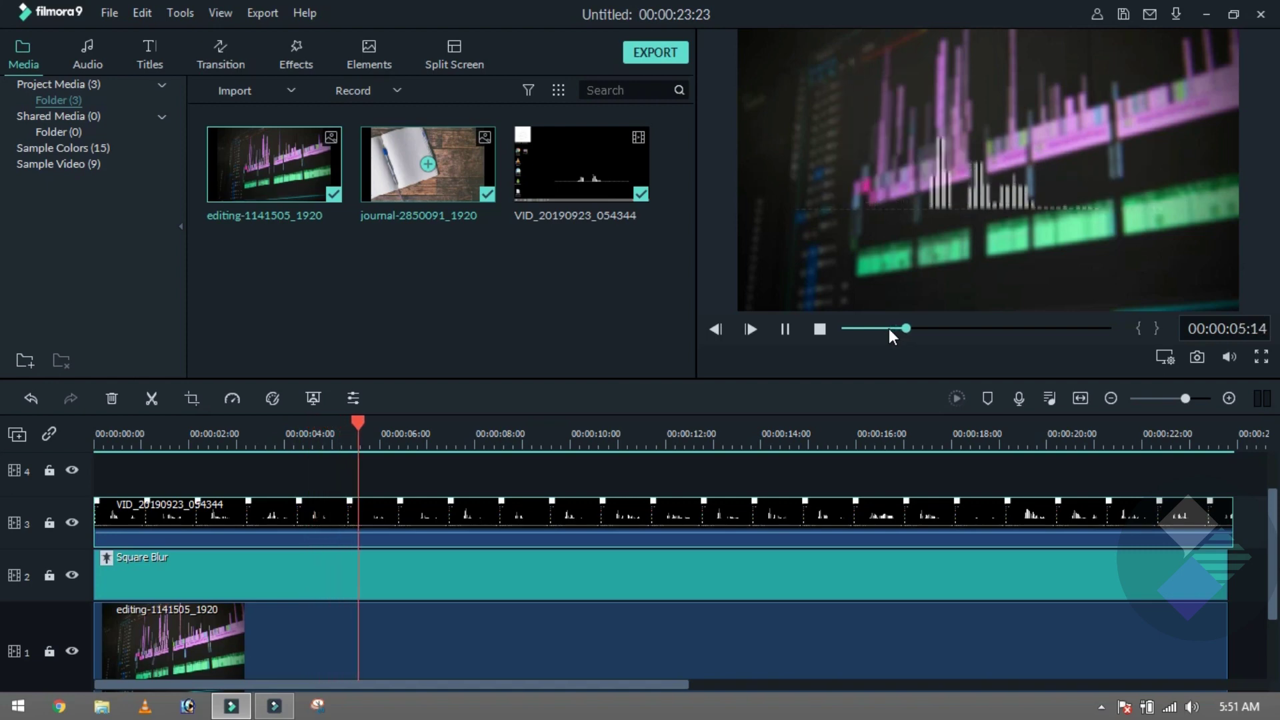
pyautogui.press('space')
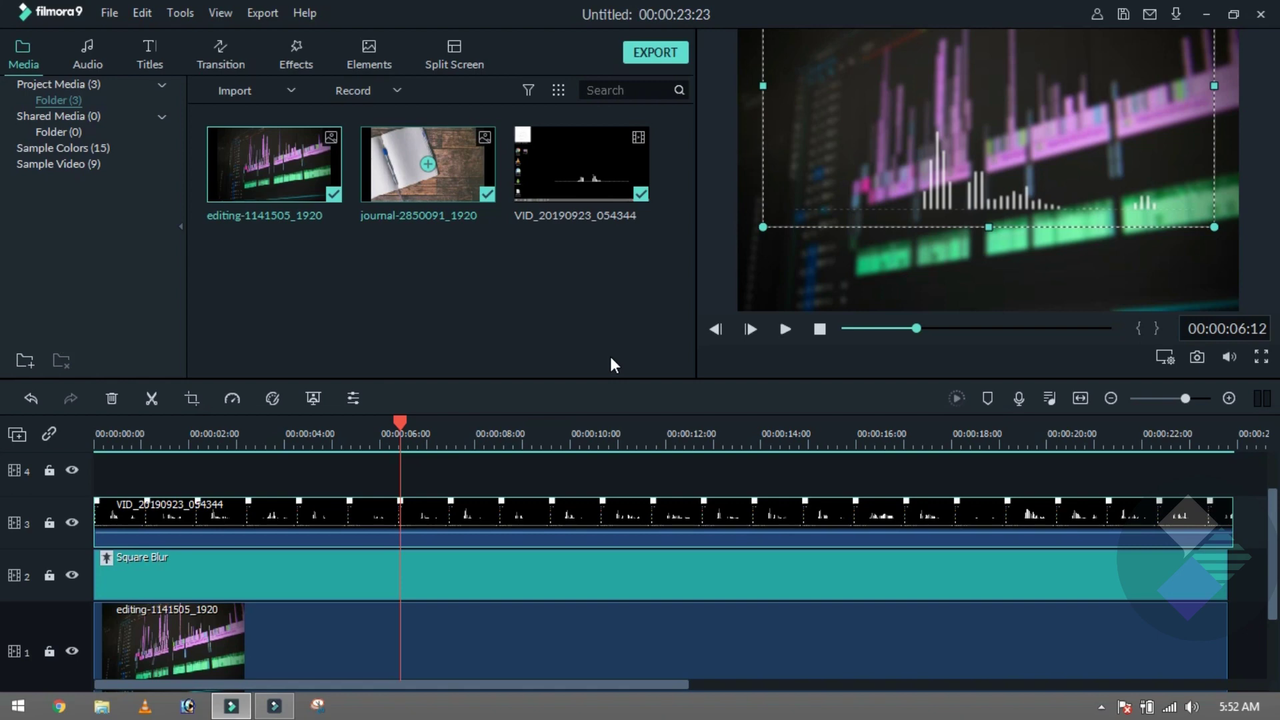
# Preview the original VID_20190923_054344 recording on its own, then stop its playback.
pyautogui.doubleClick(627, 180)
pyautogui.press('space')
pyautogui.press('space')
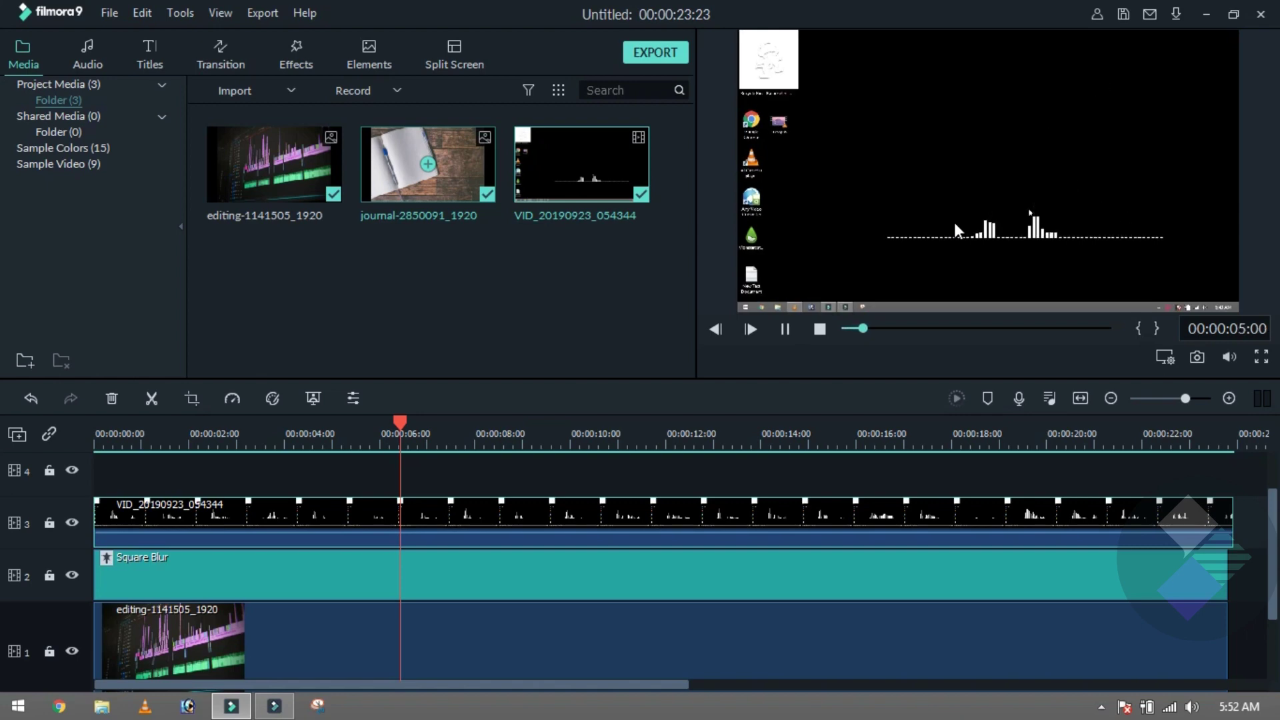
pyautogui.press('space')
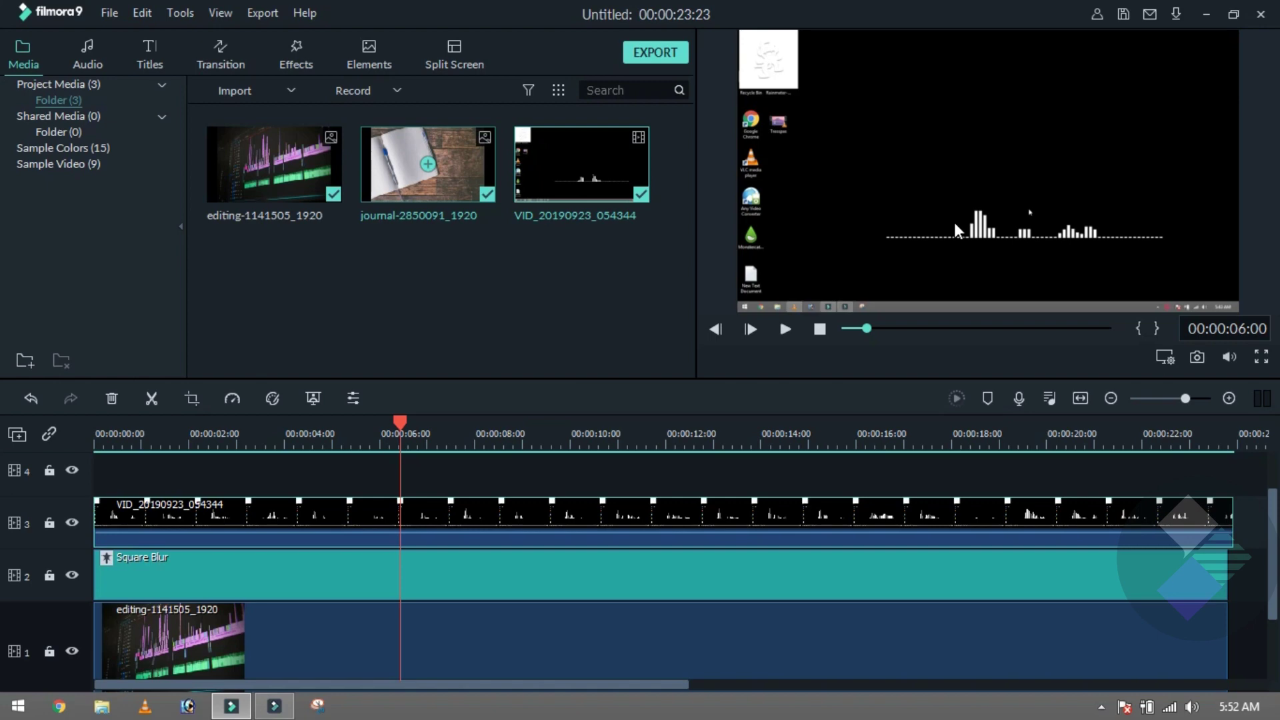